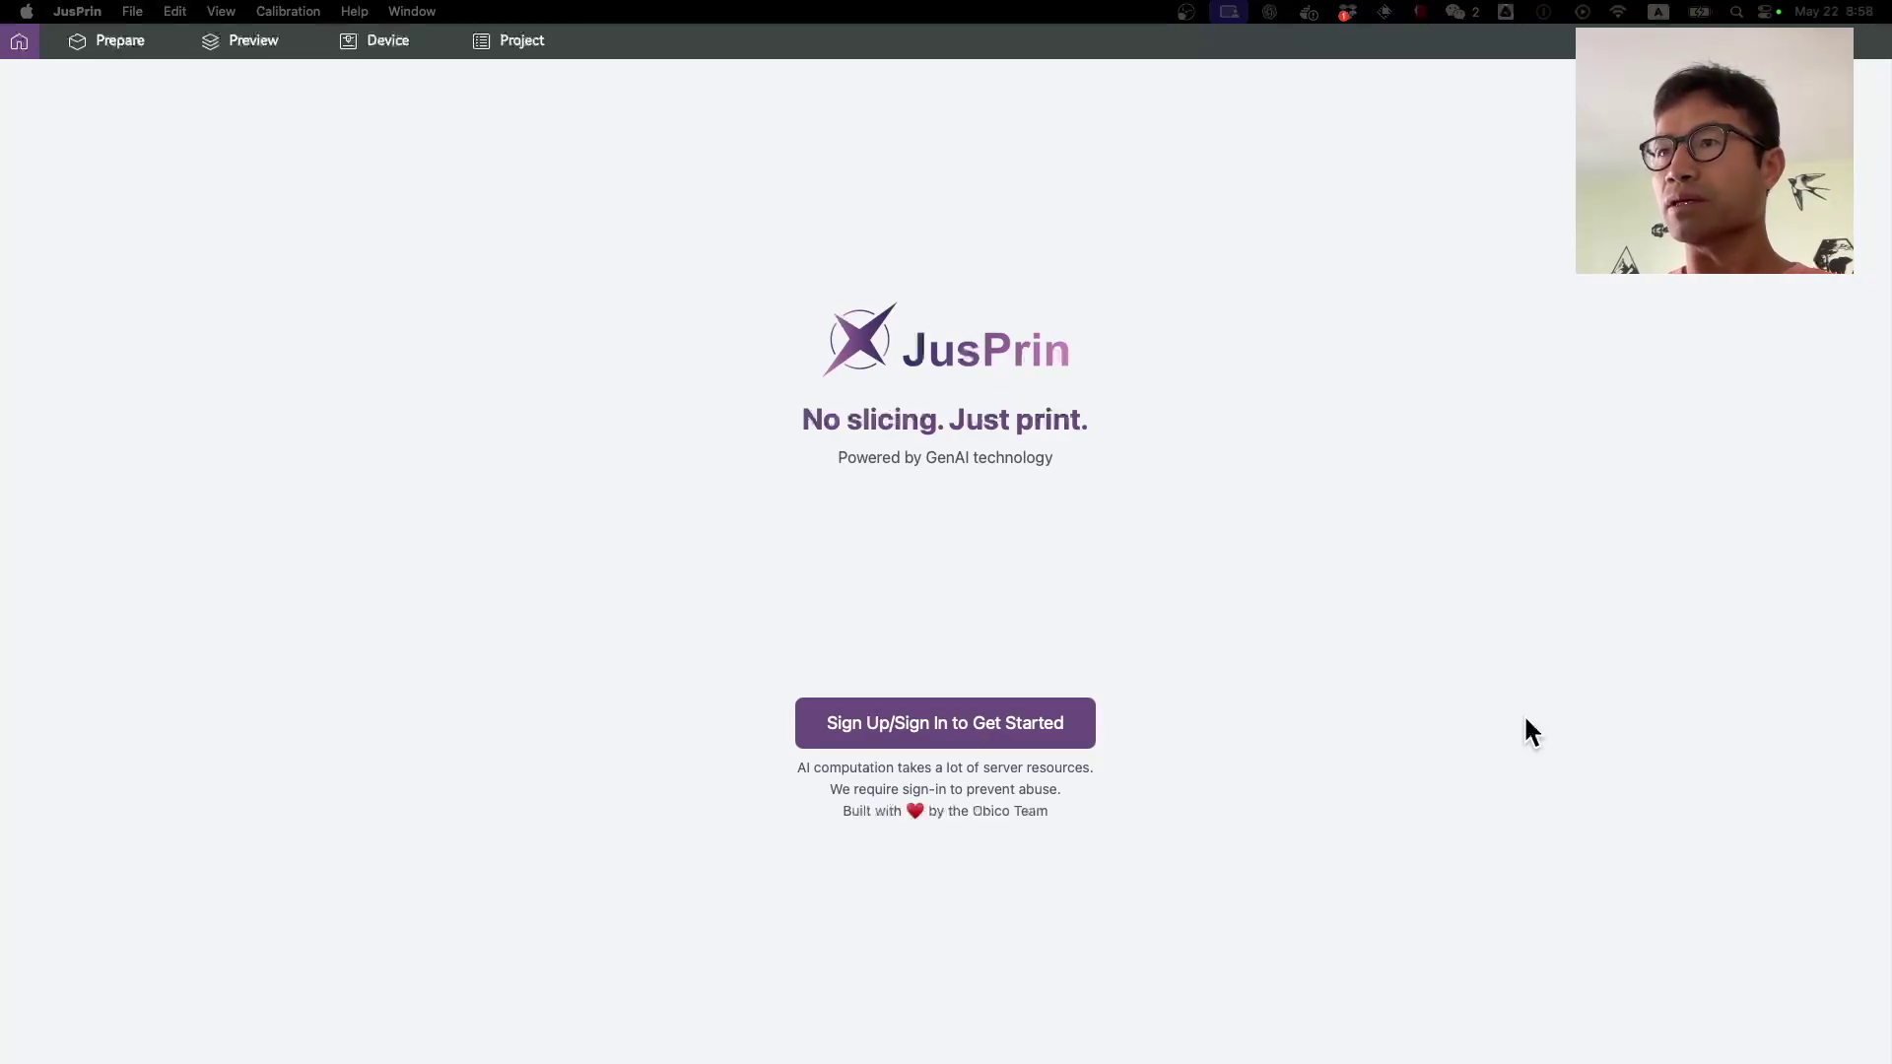
Step: Sign in to JusPrin with the account e-mail and password
{"action": "left_click", "coordinate": [1047, 727]}
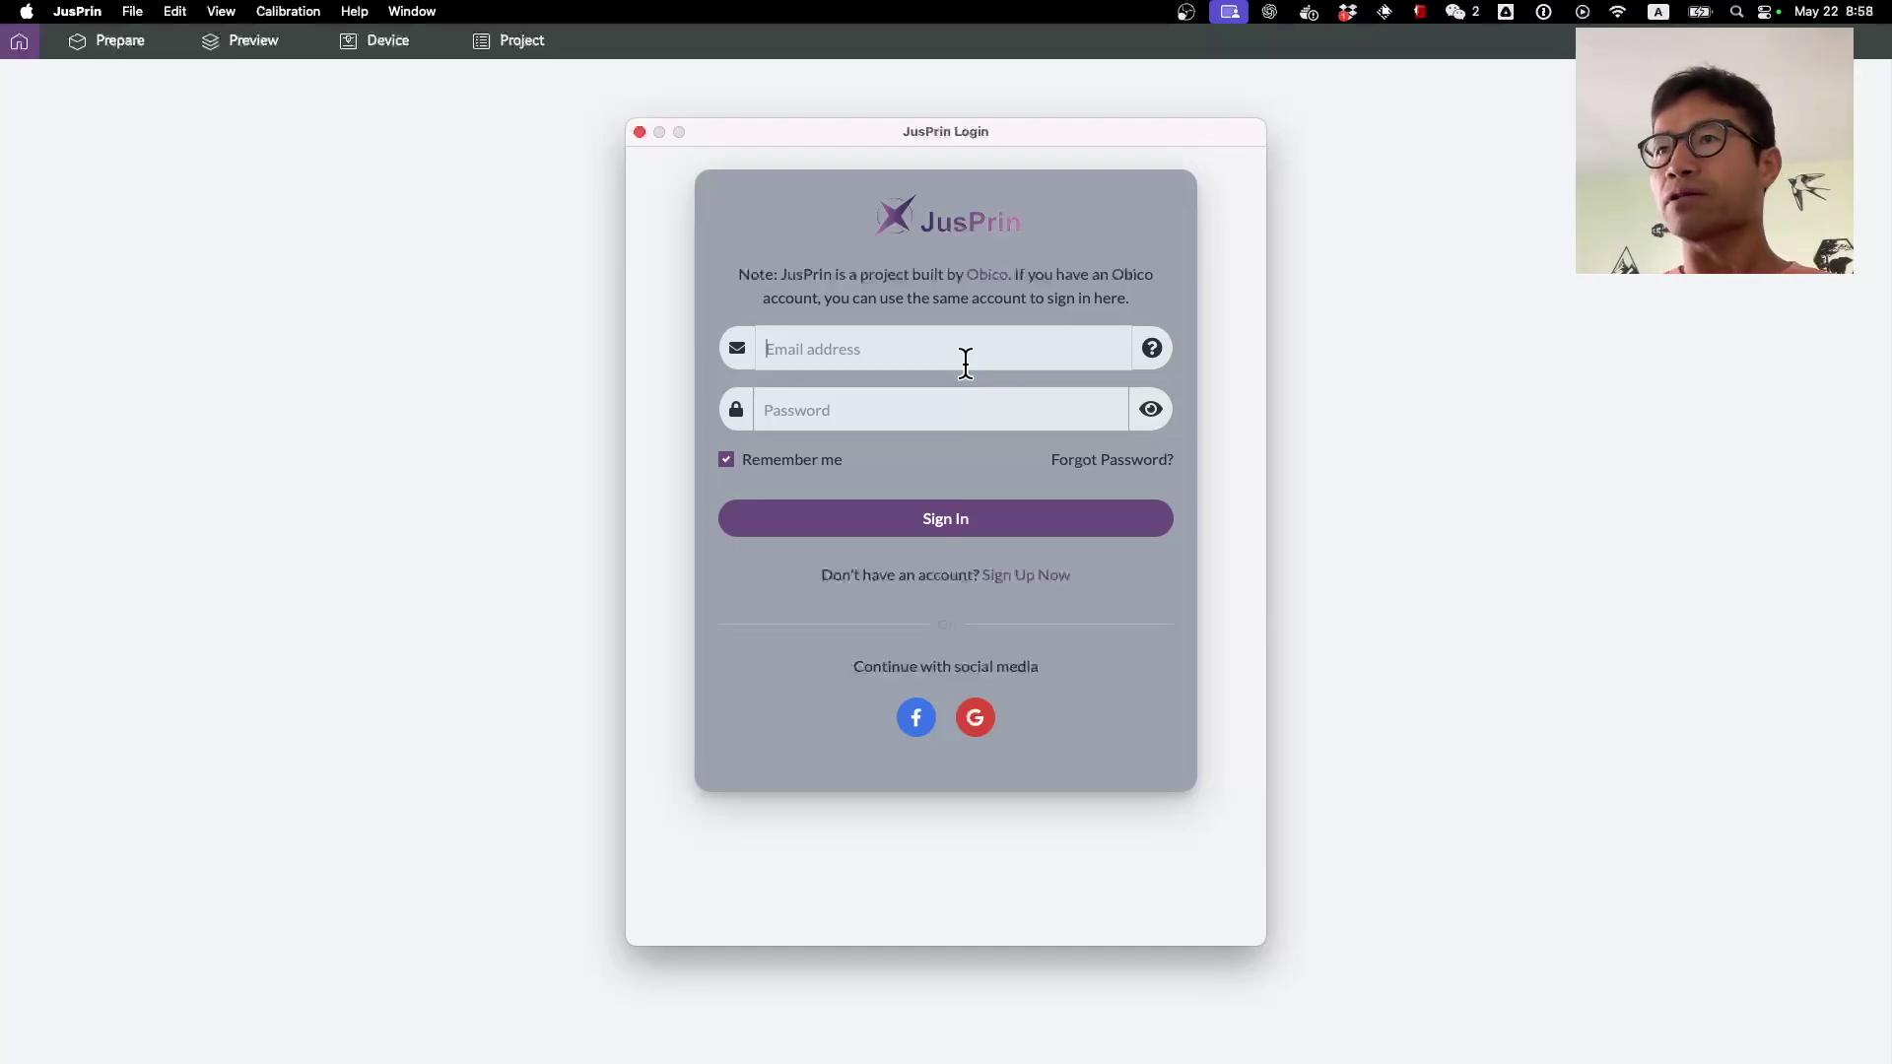
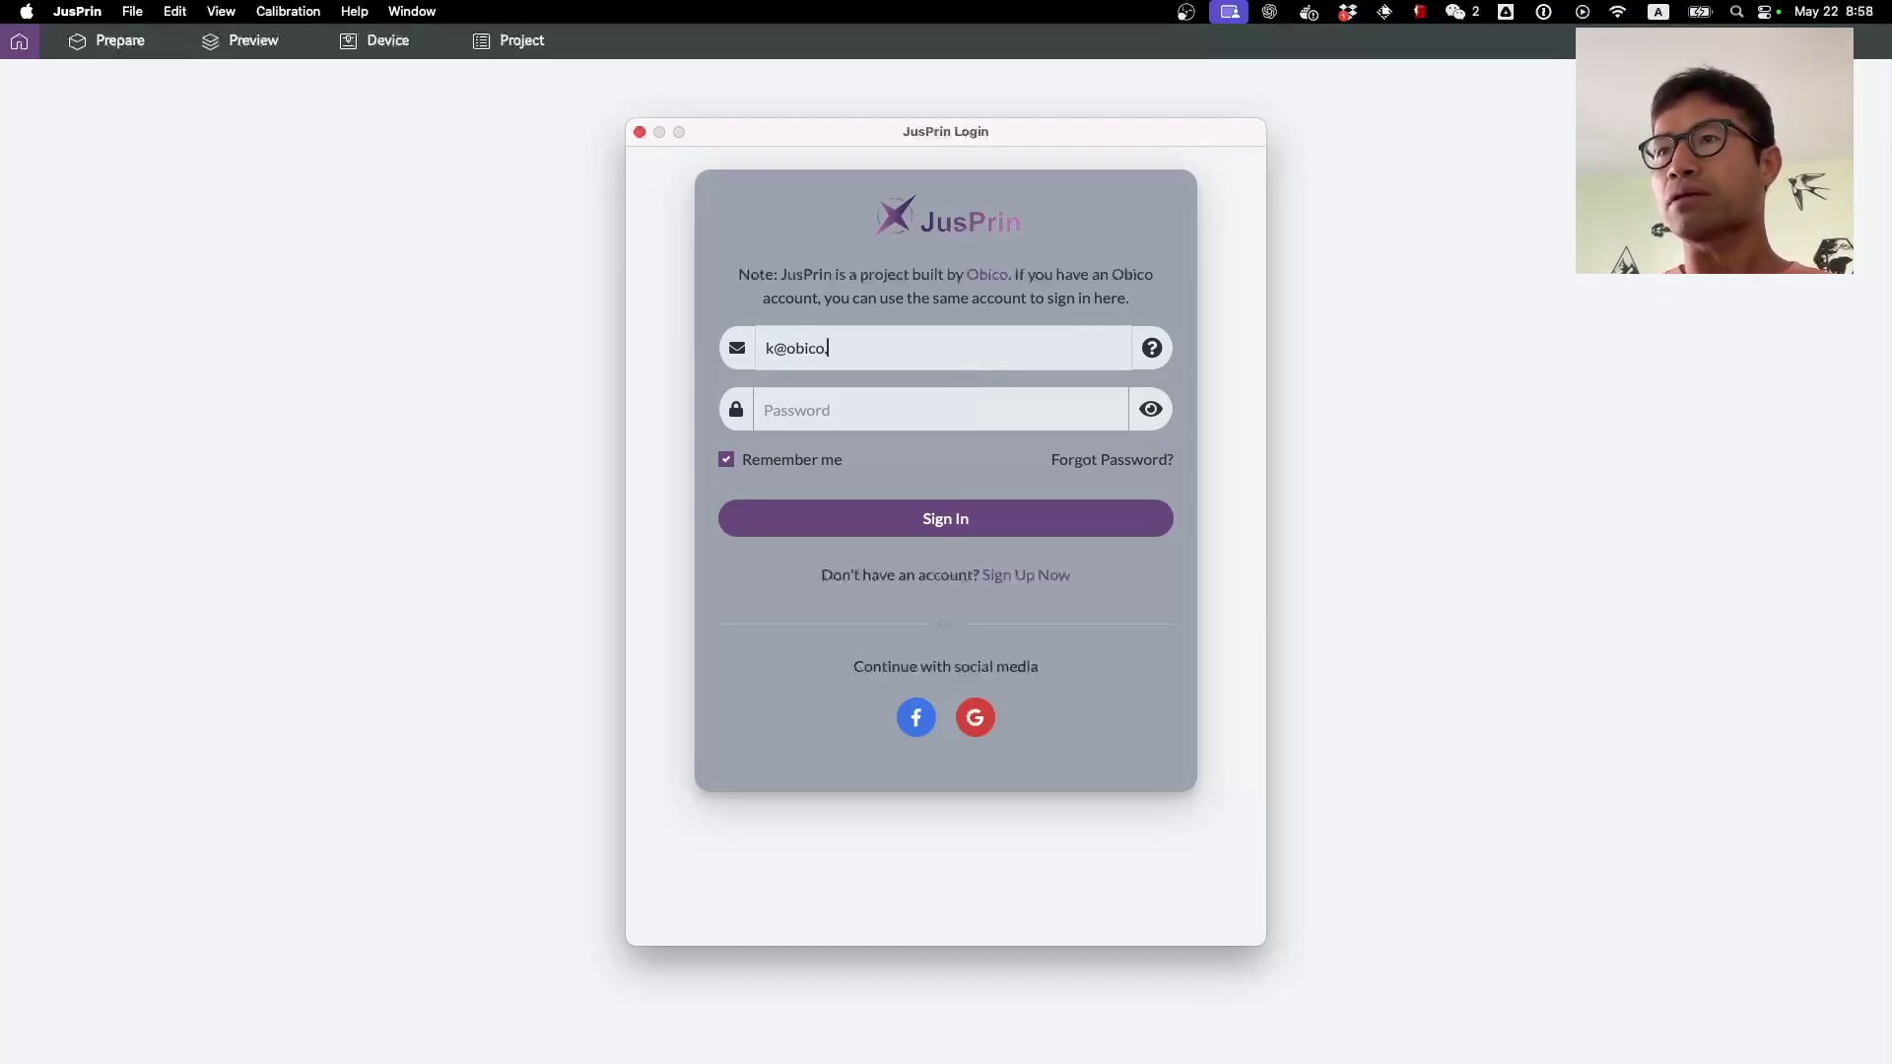
{"action": "key", "text": "Tab"}
{"action": "type", "text": "****"}
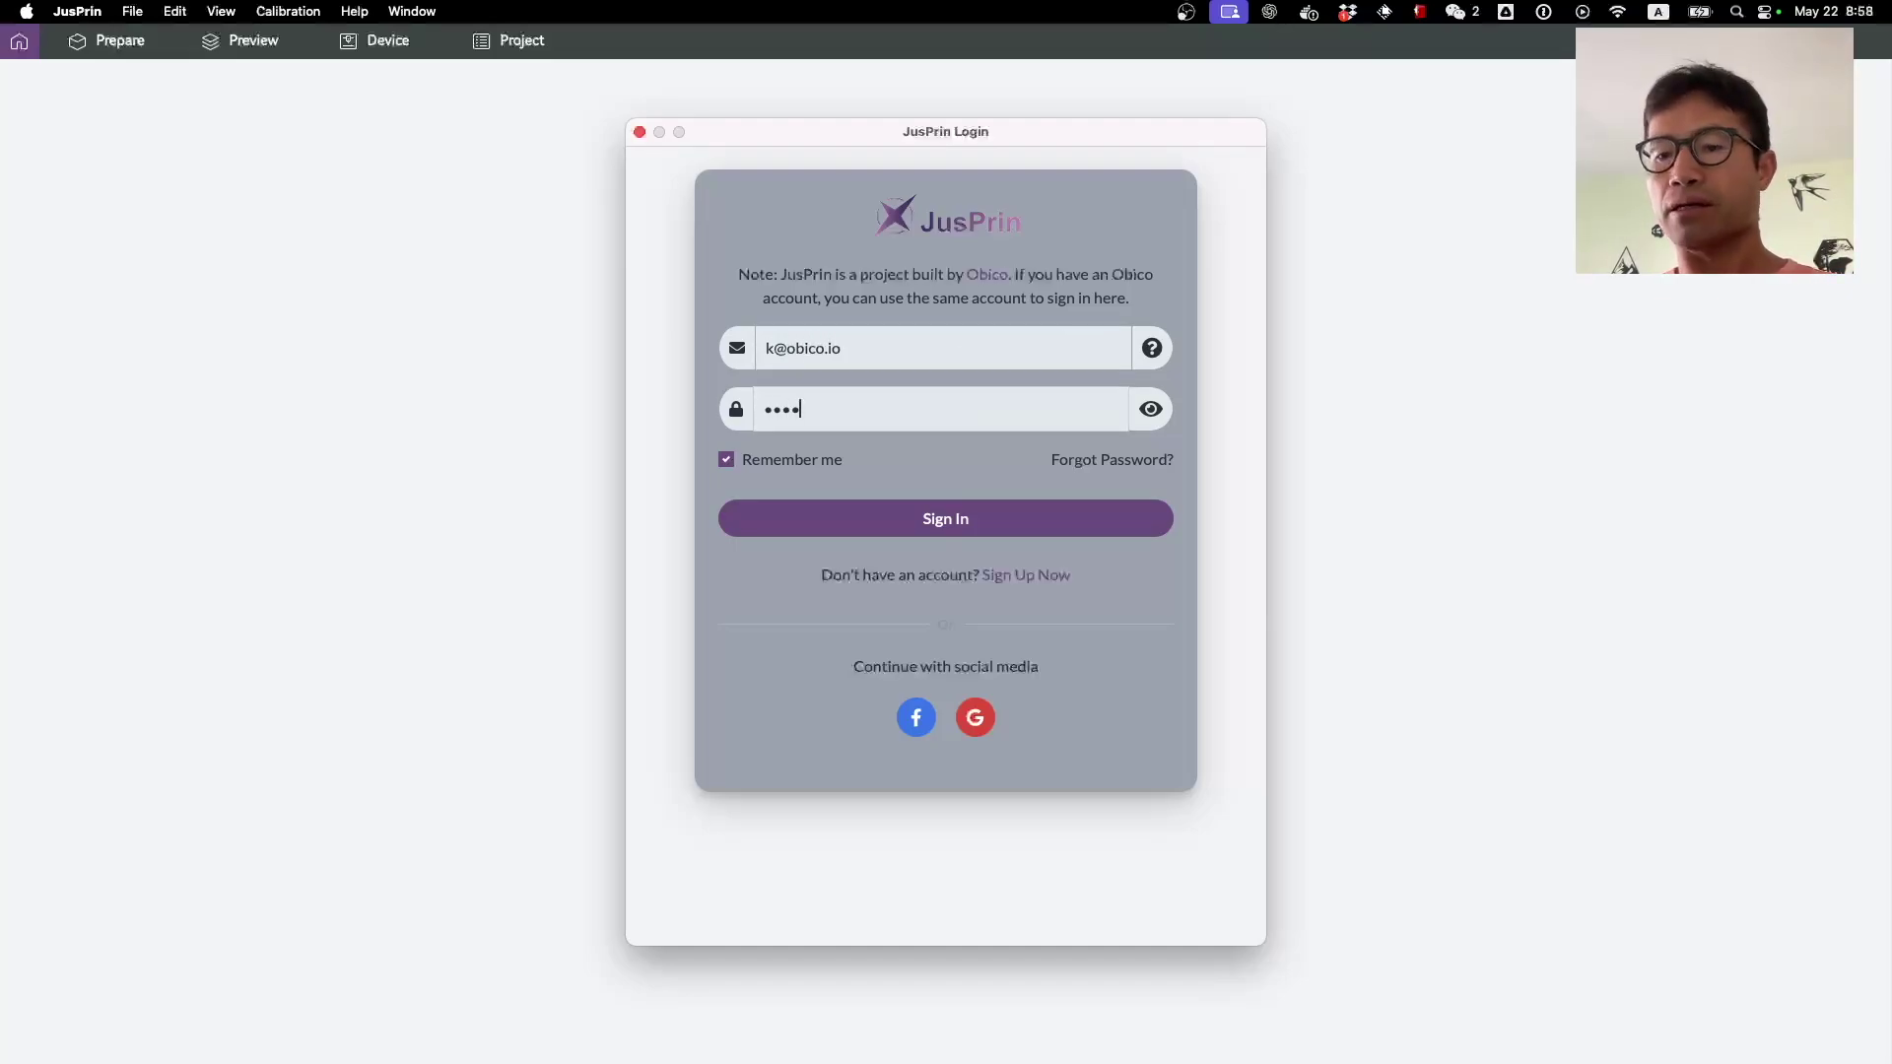
{"action": "type", "text": "**"}
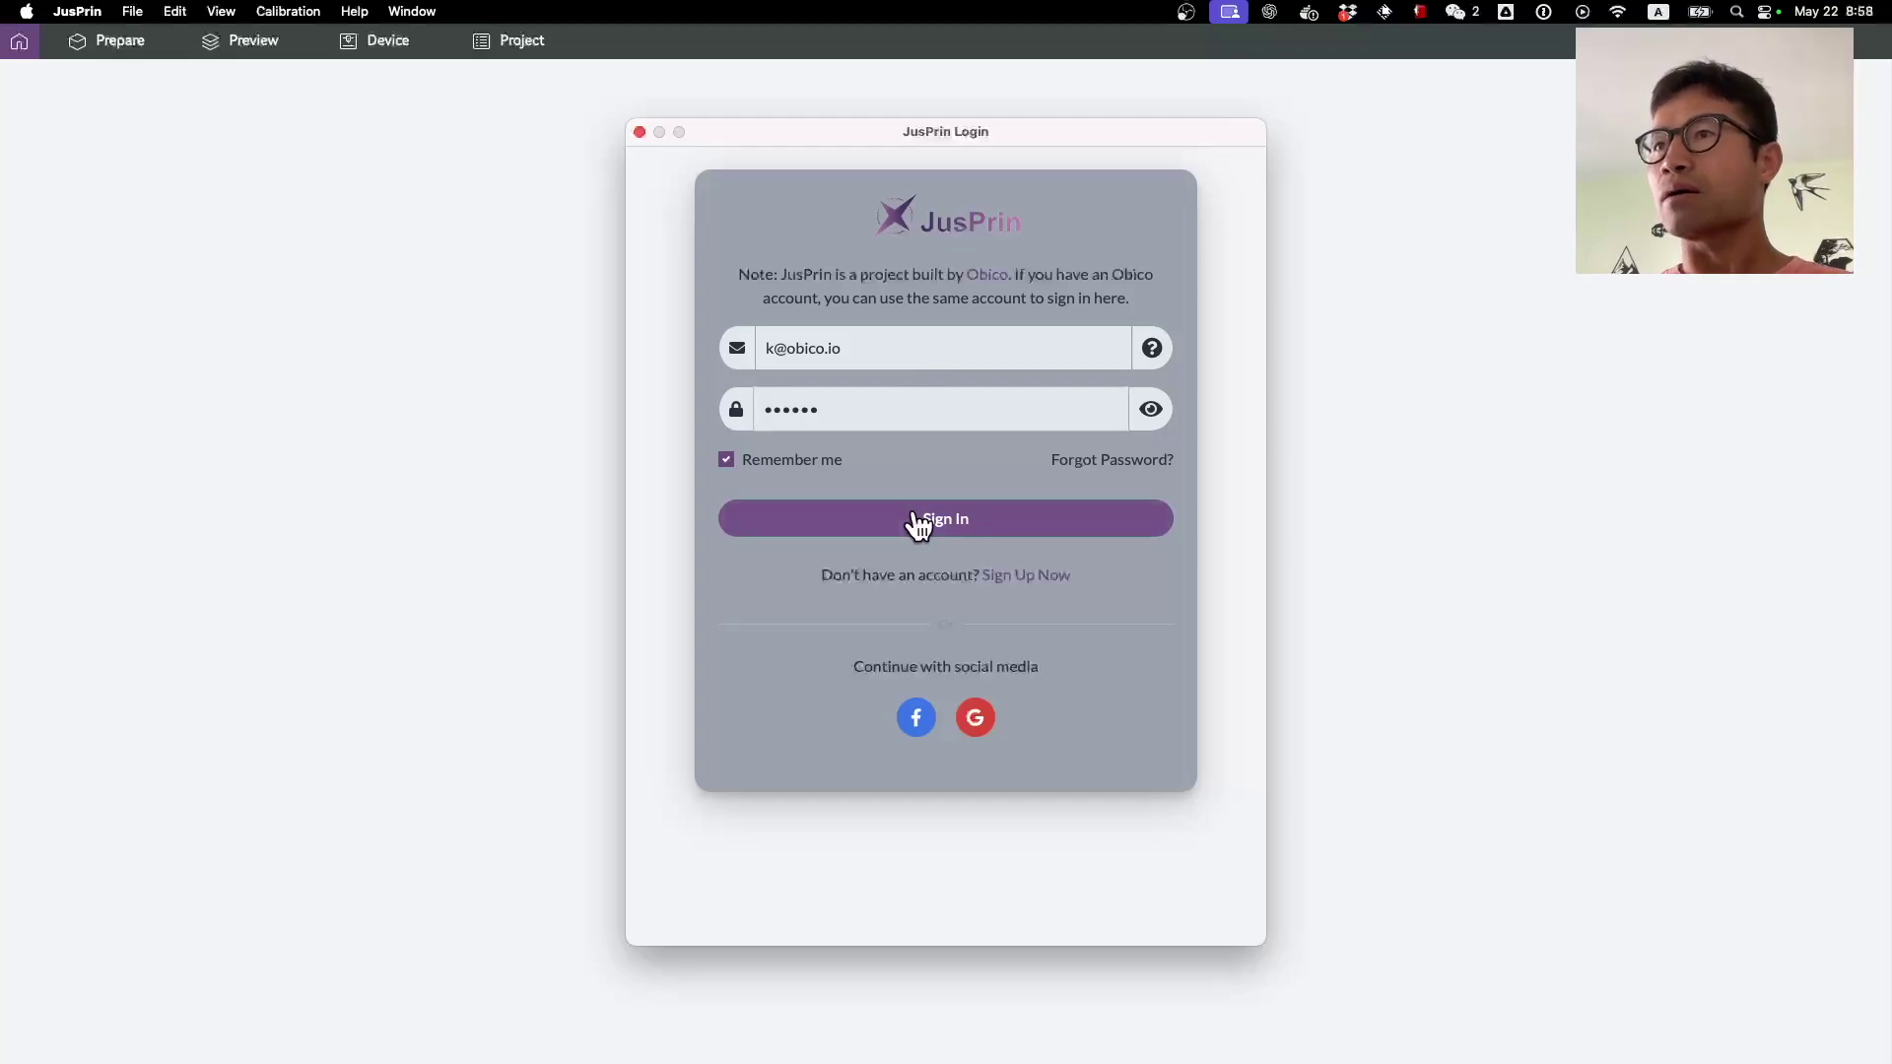
{"action": "left_click", "coordinate": [919, 523]}
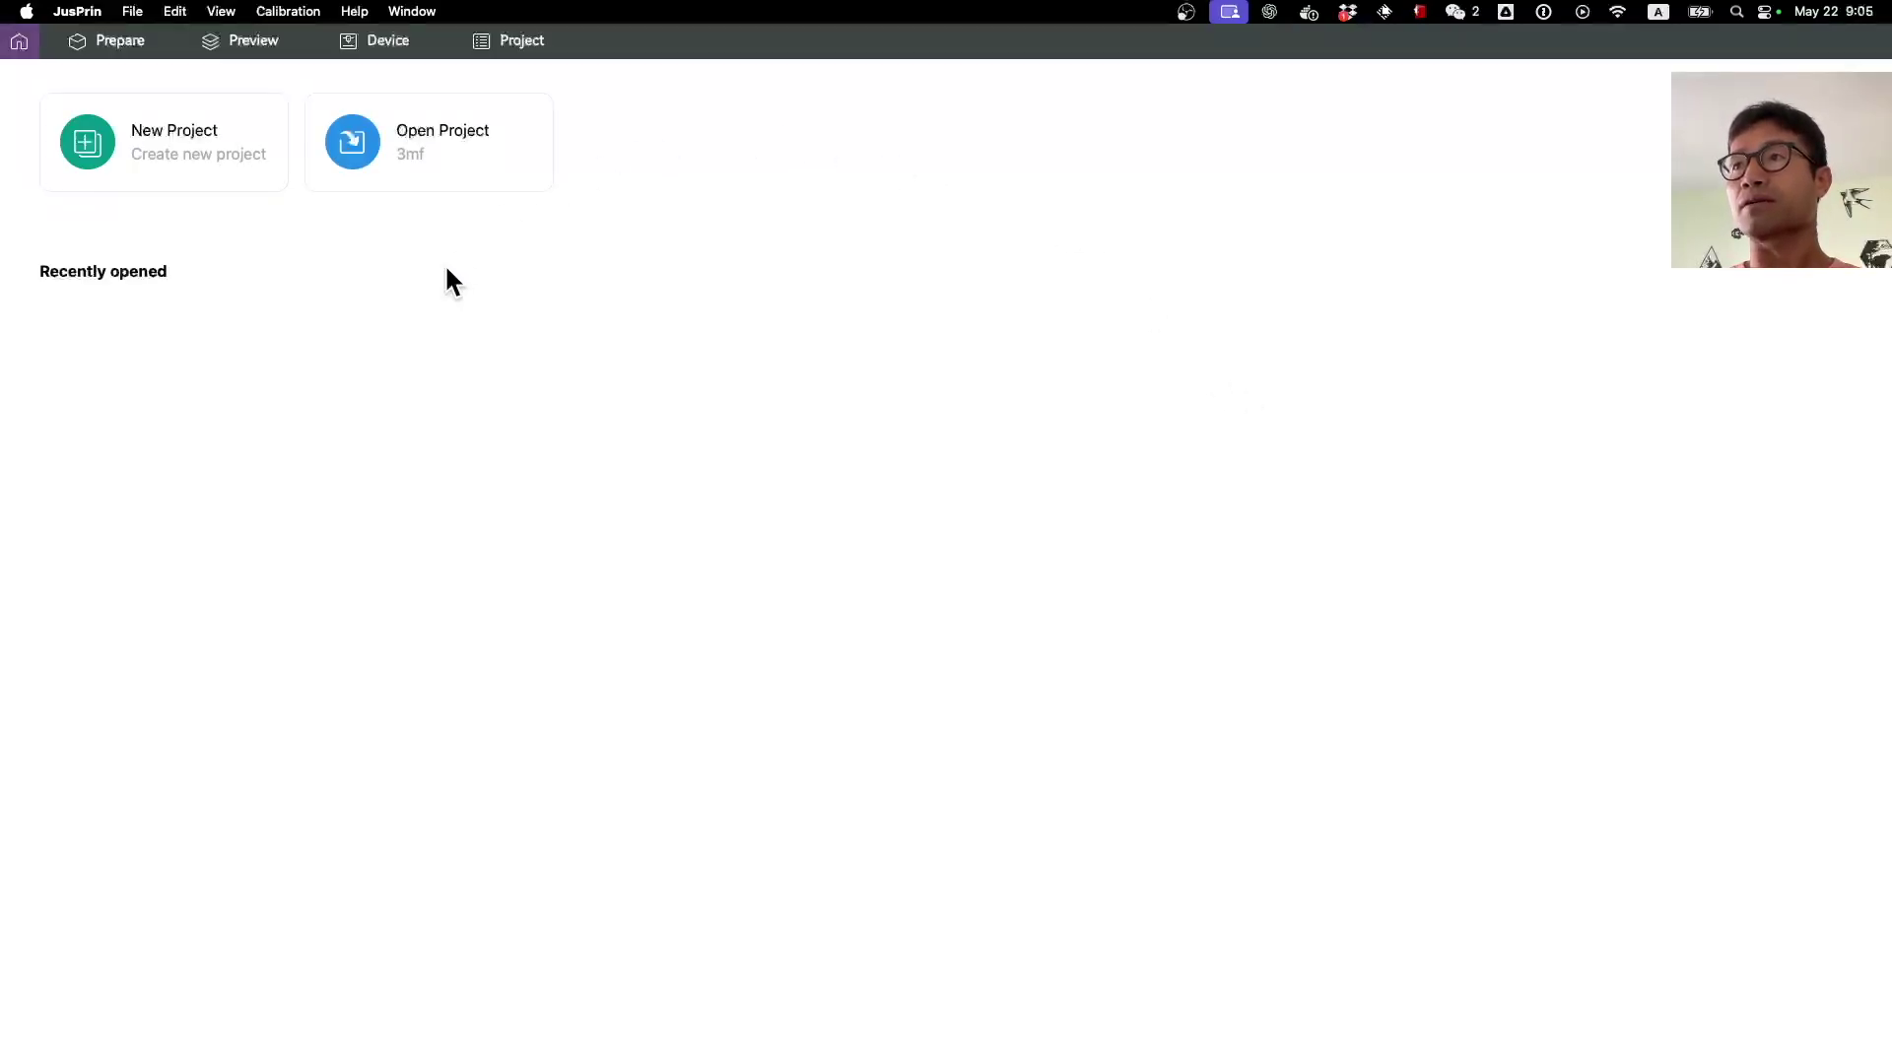
Step: On the Prepare tab, open the JusBot assistant and choose Add printer from its options
{"action": "left_click", "coordinate": [121, 43]}
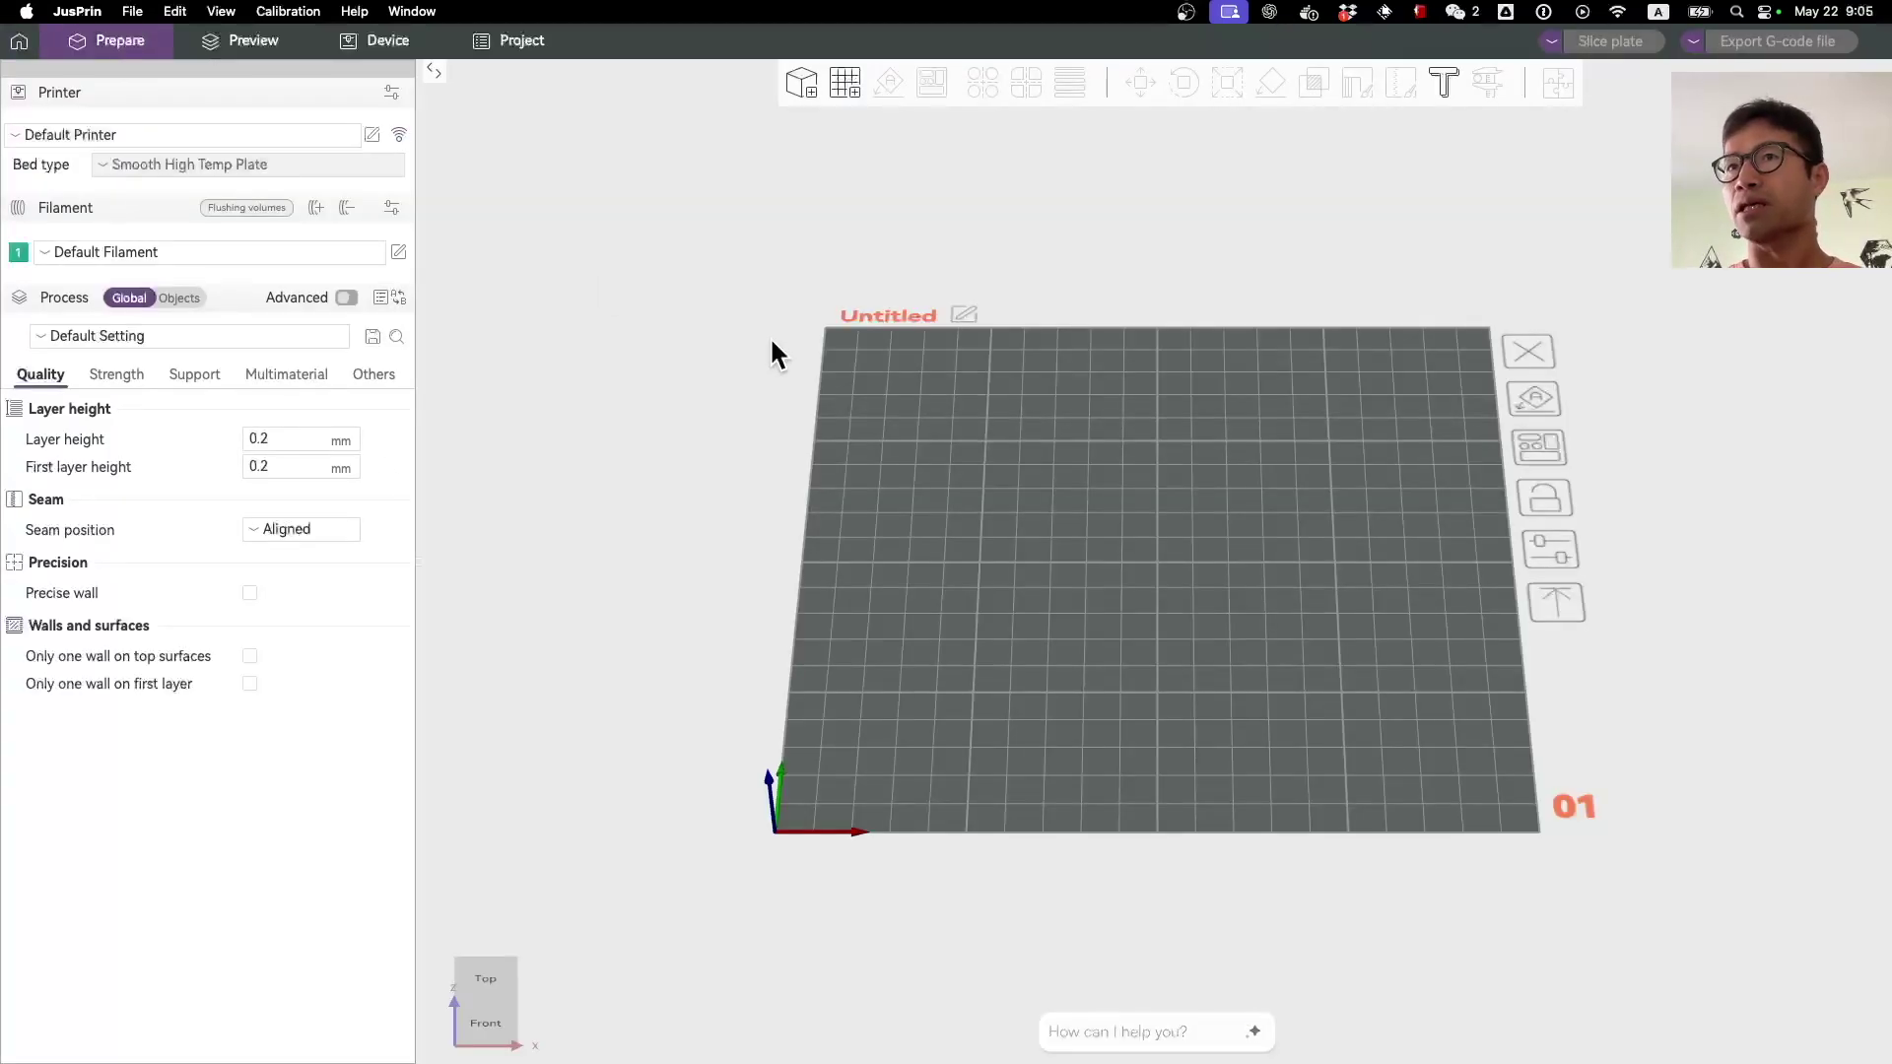
{"action": "left_click", "coordinate": [1153, 1033]}
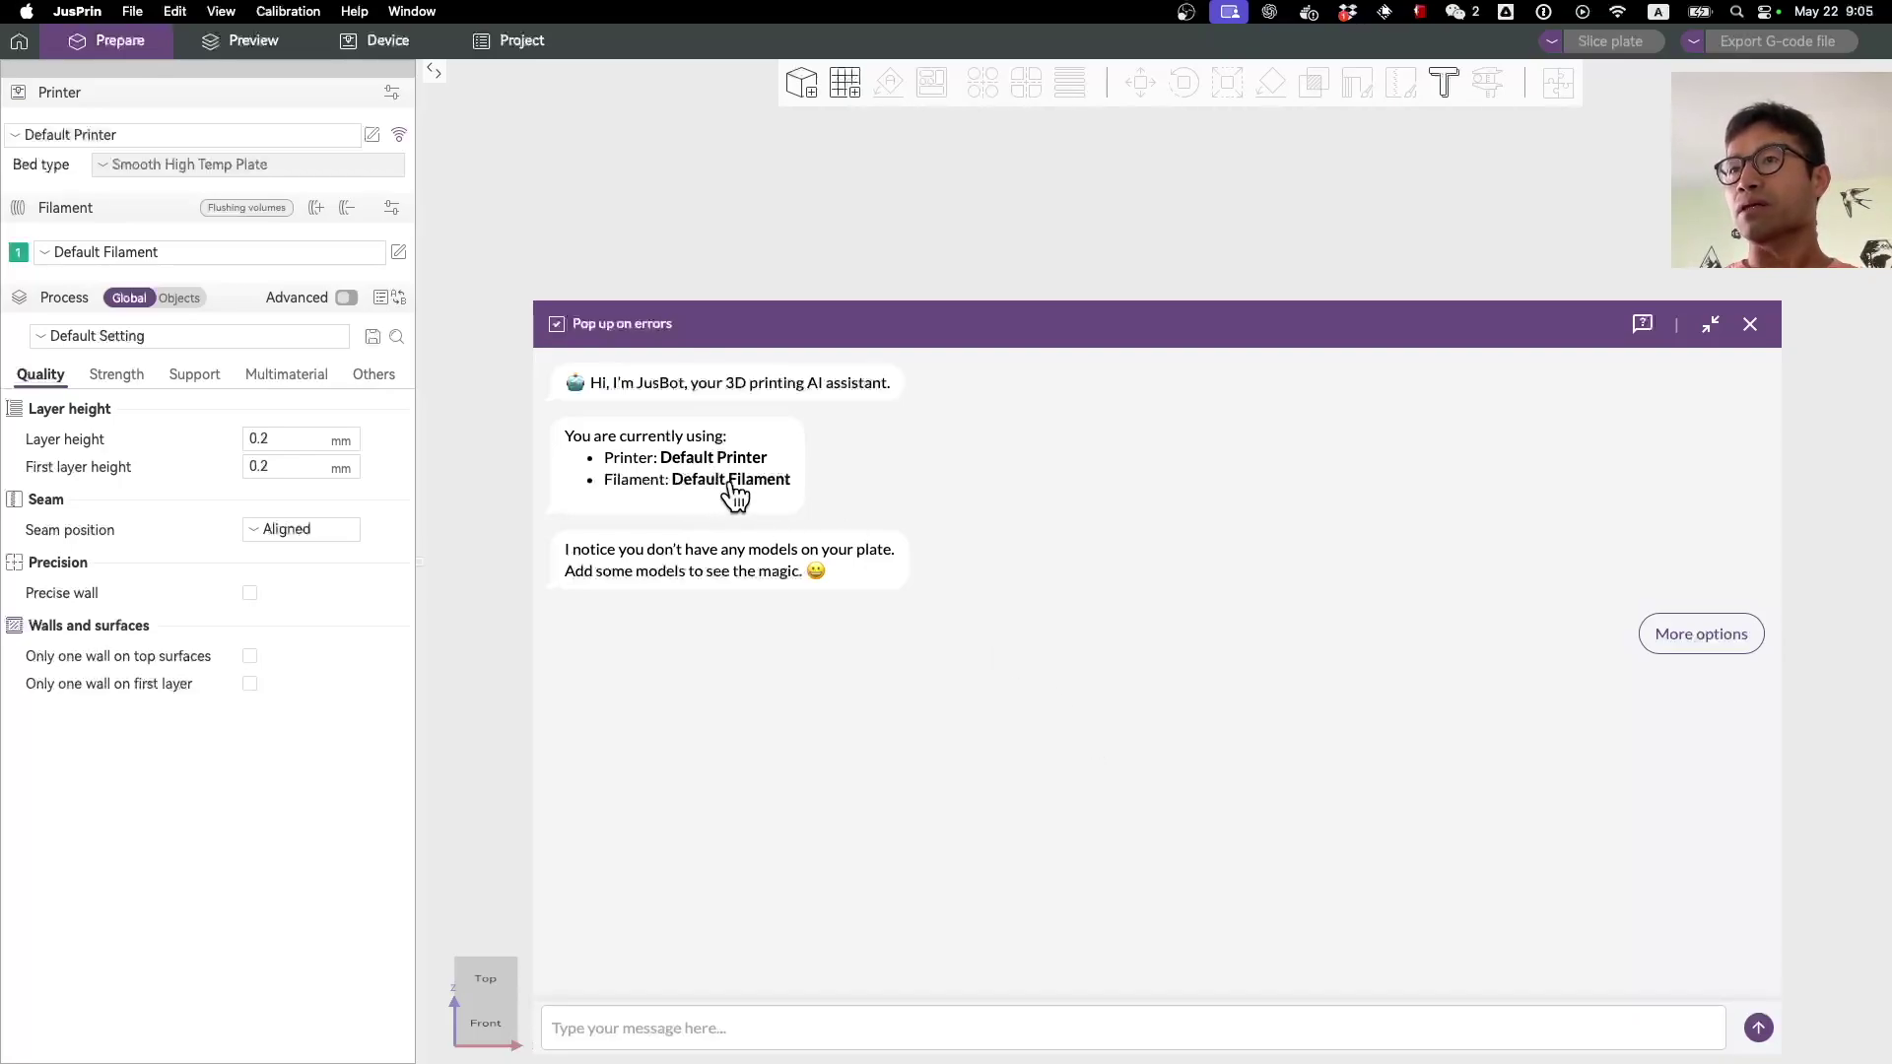
{"action": "left_click", "coordinate": [1665, 641]}
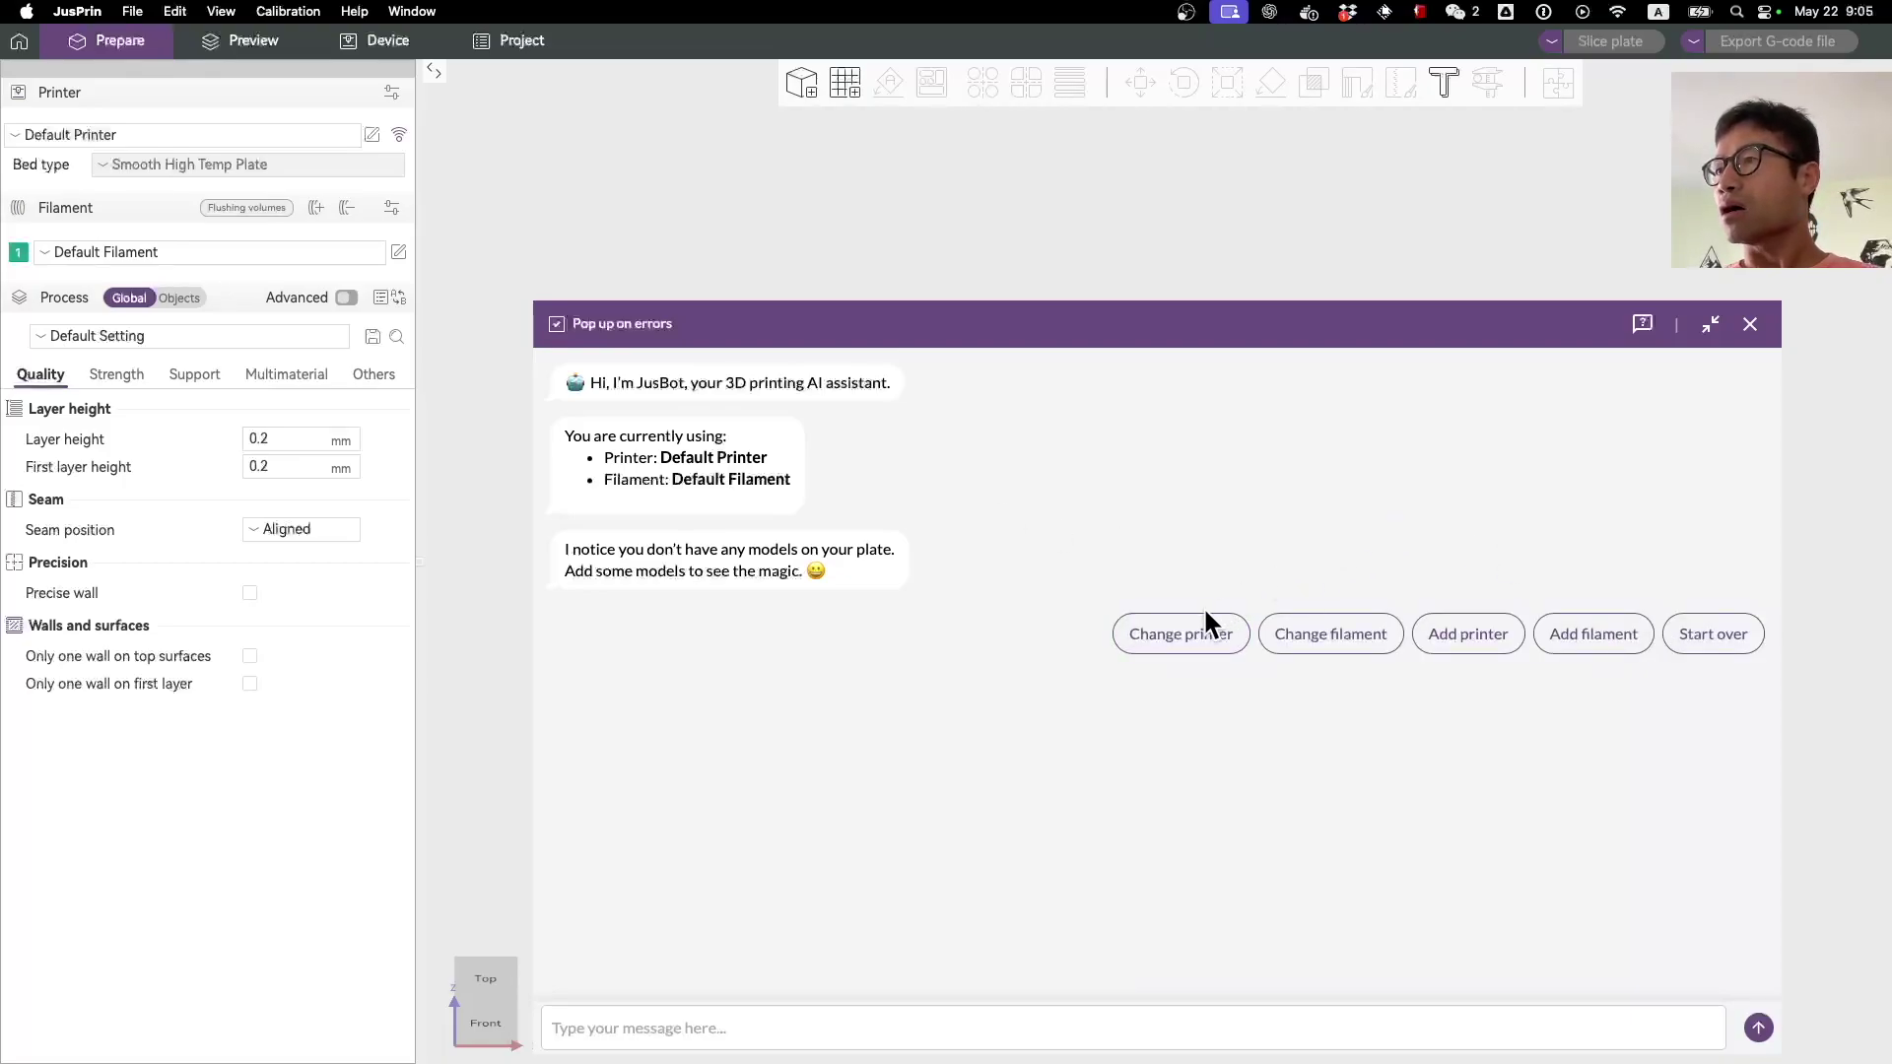
{"action": "left_click", "coordinate": [1451, 640]}
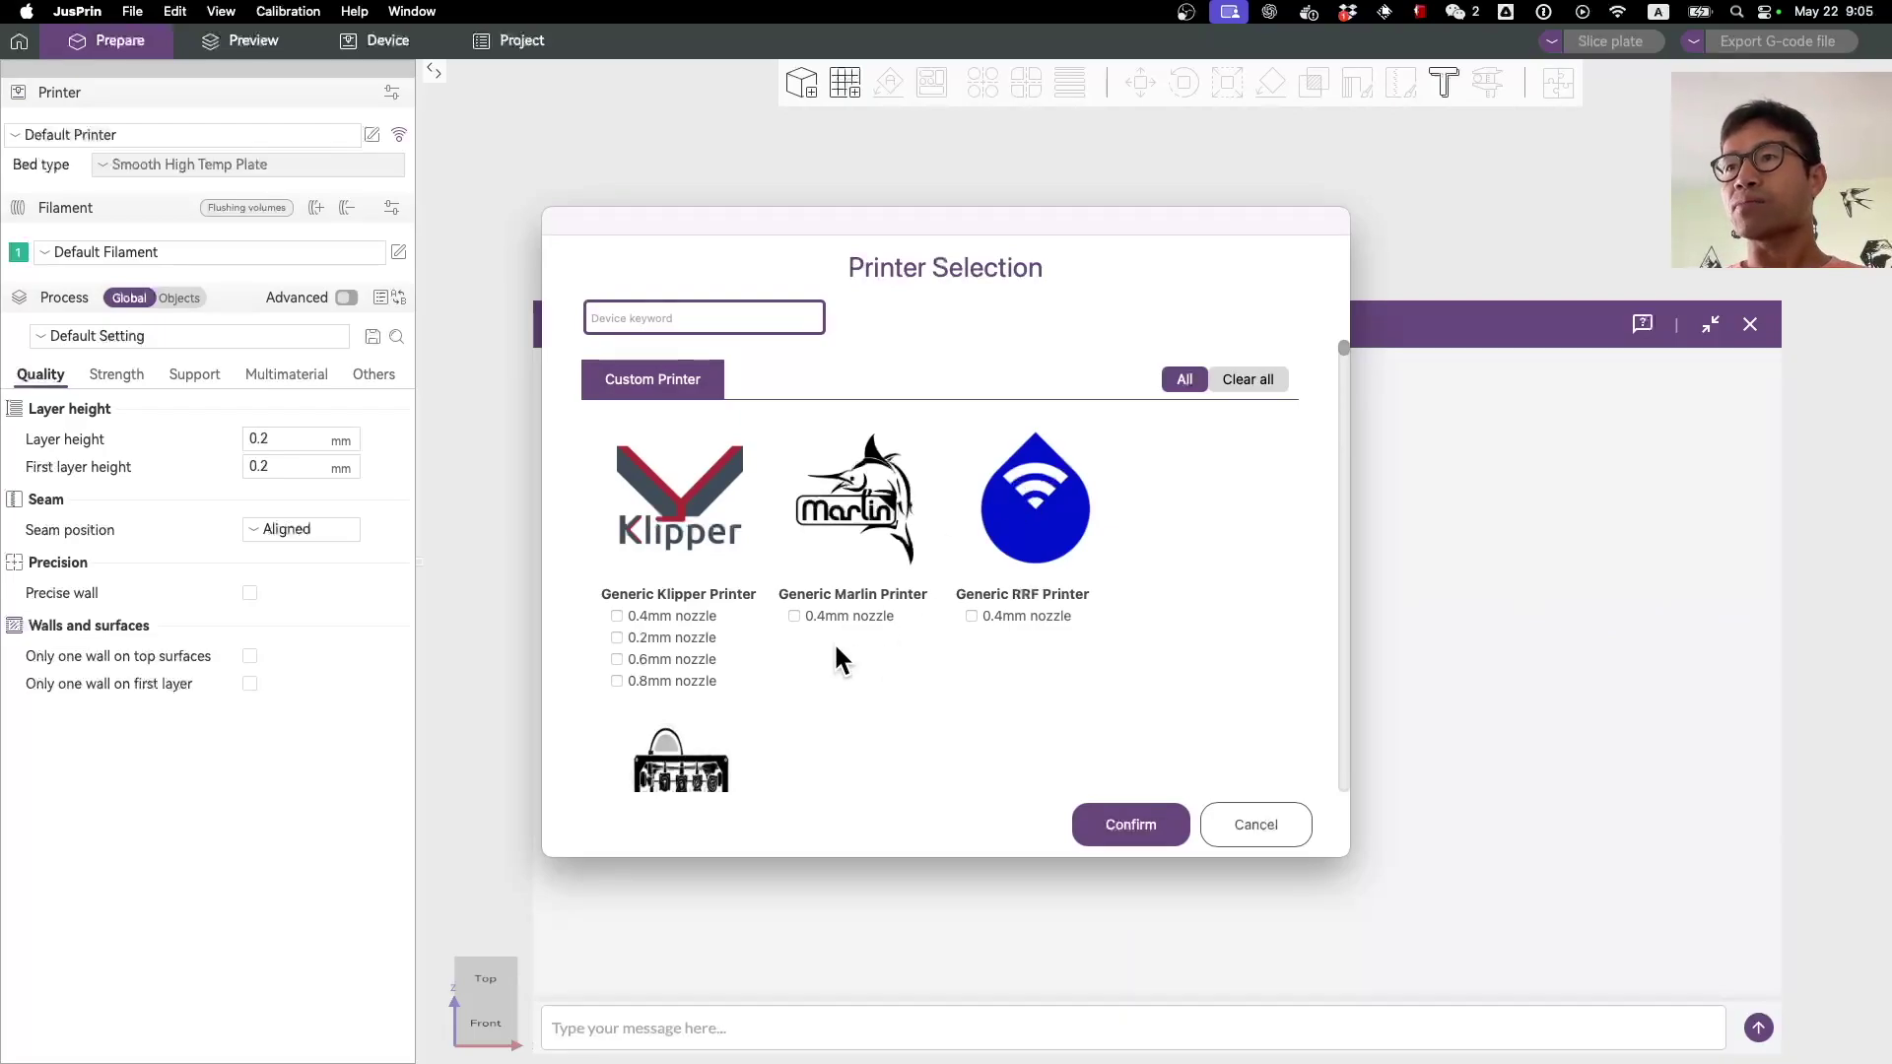
Step: Tick the Generic Klipper Printer 0.4mm nozzle and confirm the printer selection
{"action": "left_click", "coordinate": [617, 617]}
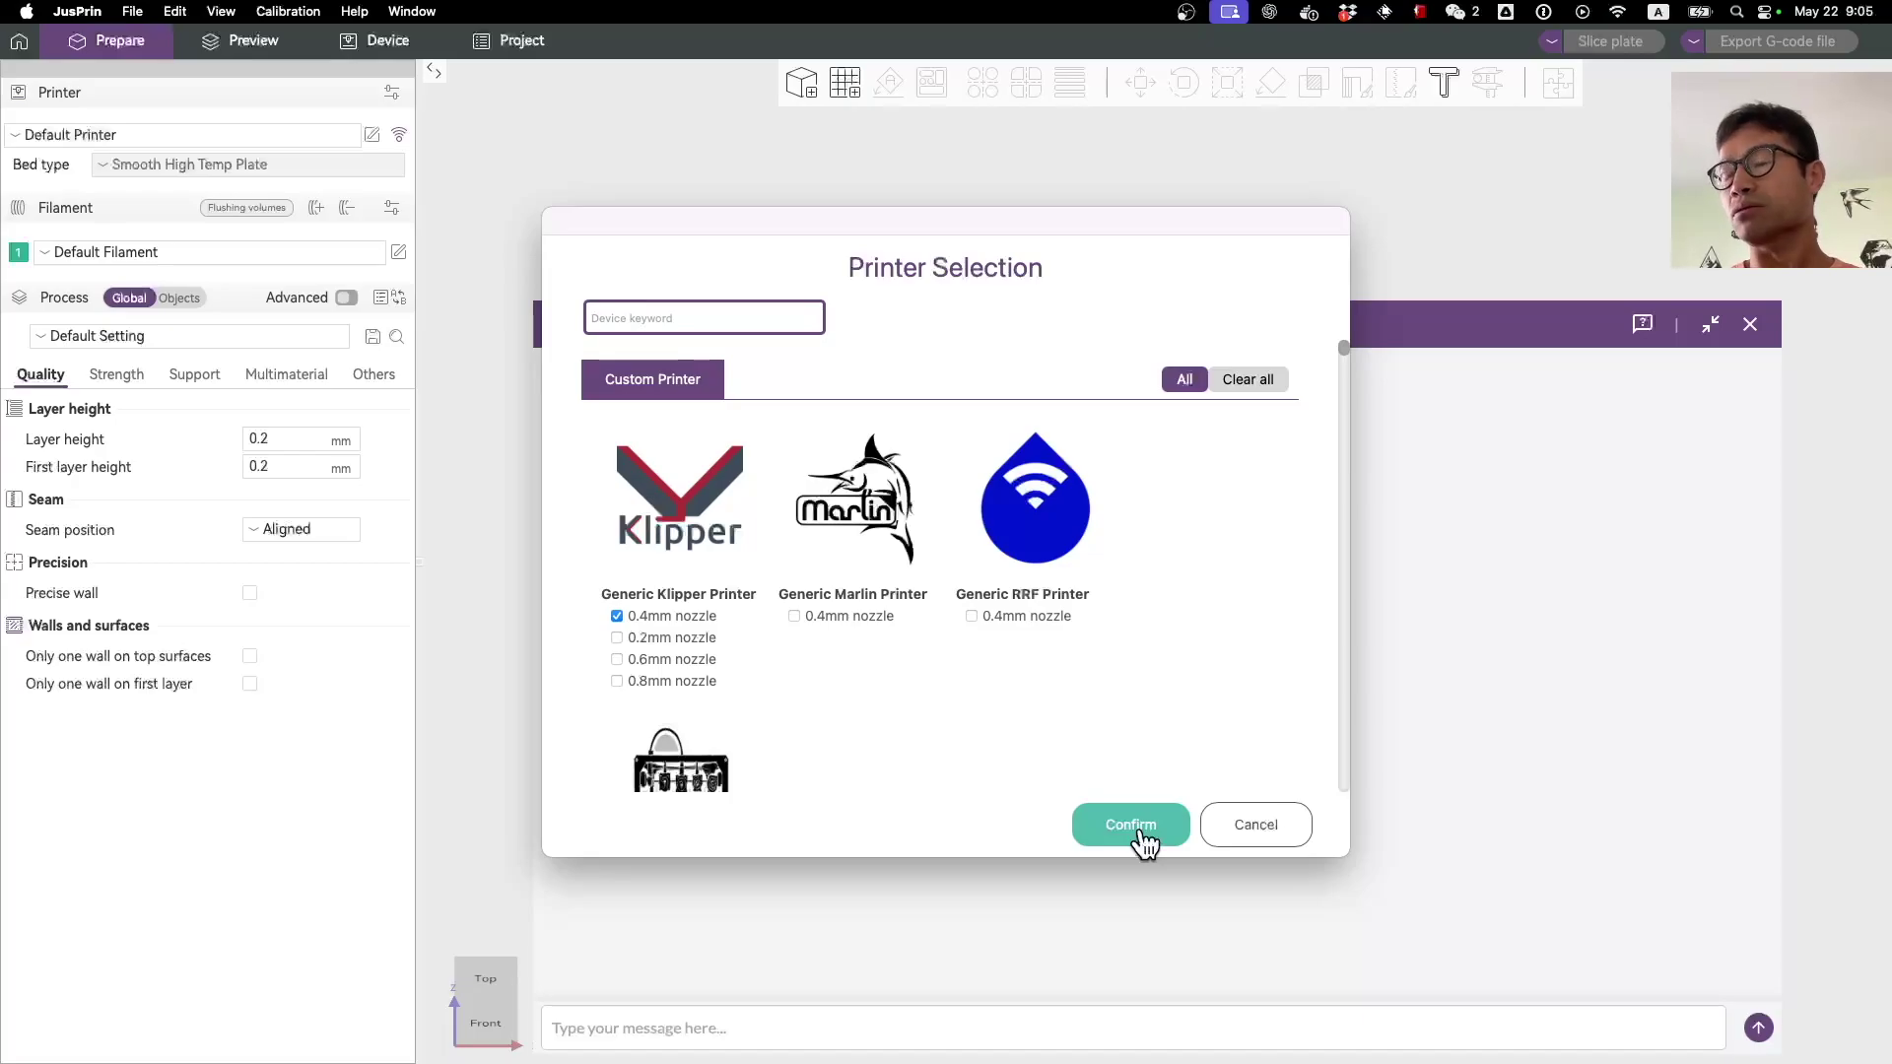
{"action": "scroll", "coordinate": [1023, 640], "scroll_direction": "down", "scroll_amount": 15}
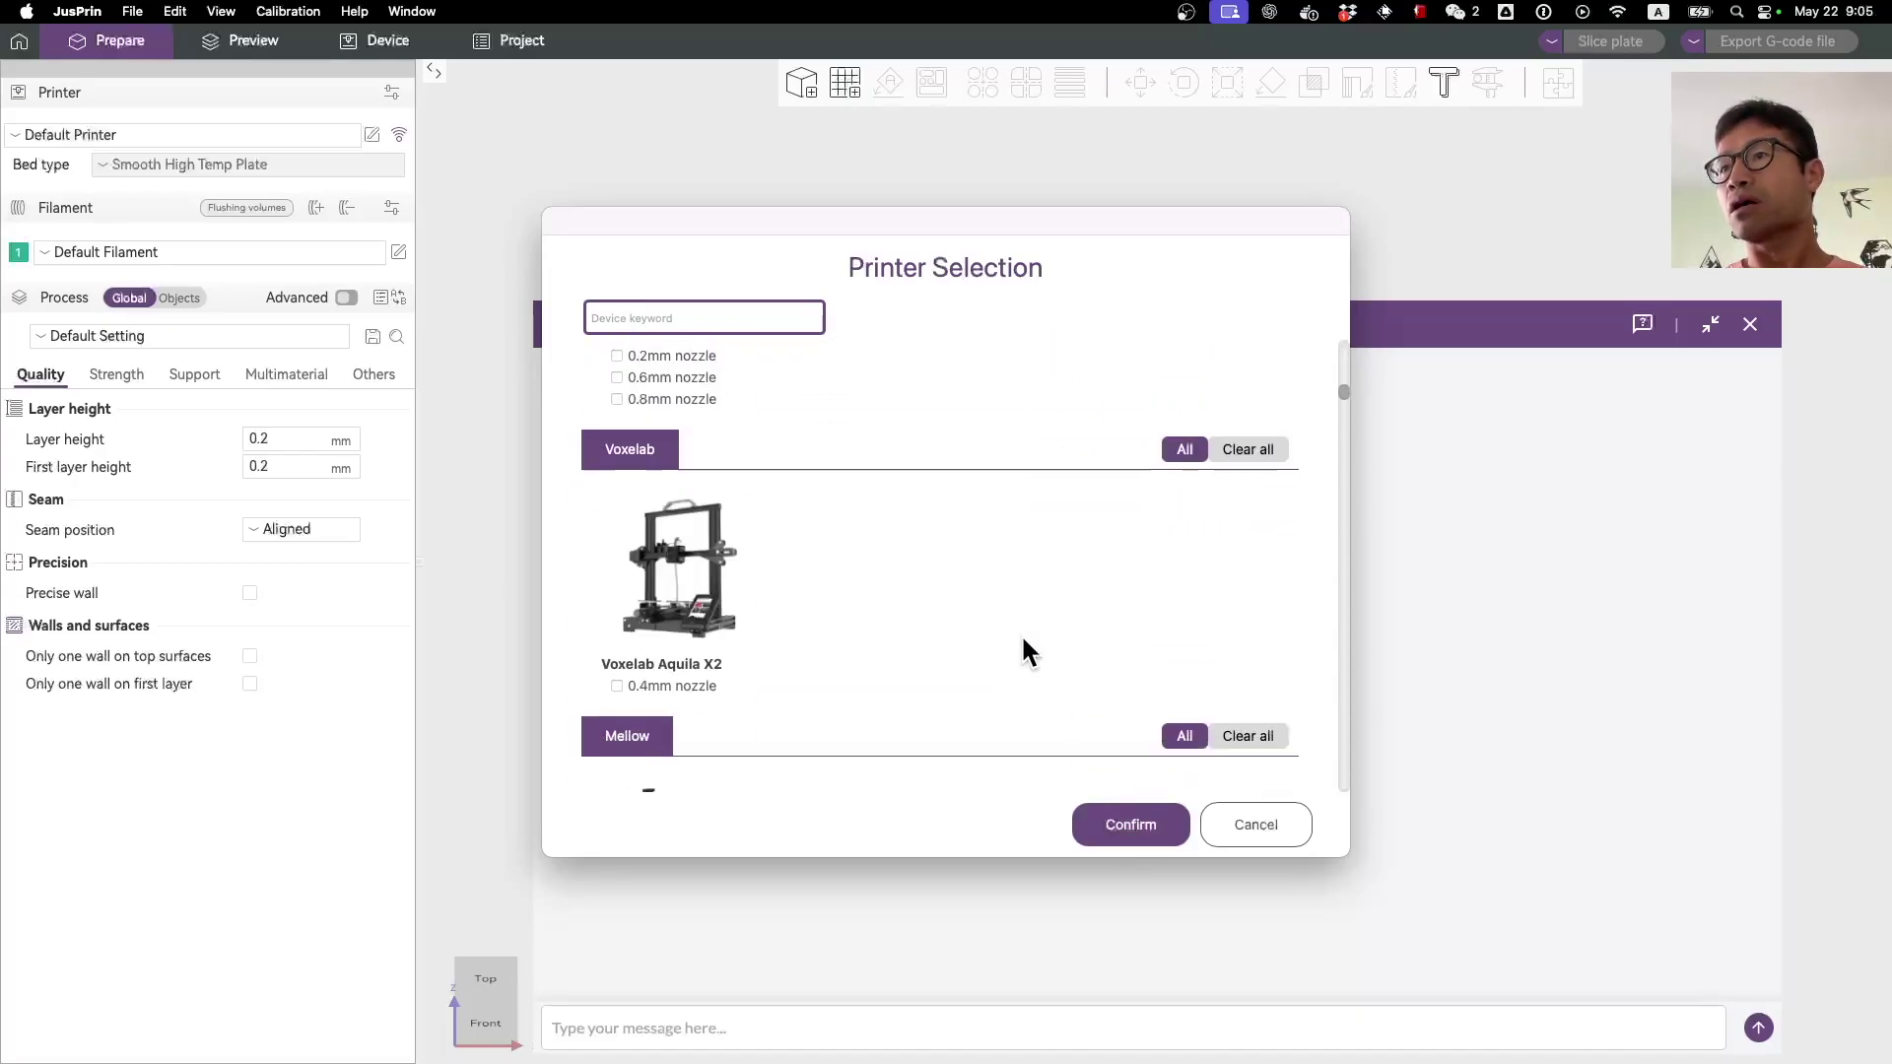
{"action": "scroll", "coordinate": [1023, 640], "scroll_direction": "down", "scroll_amount": 10}
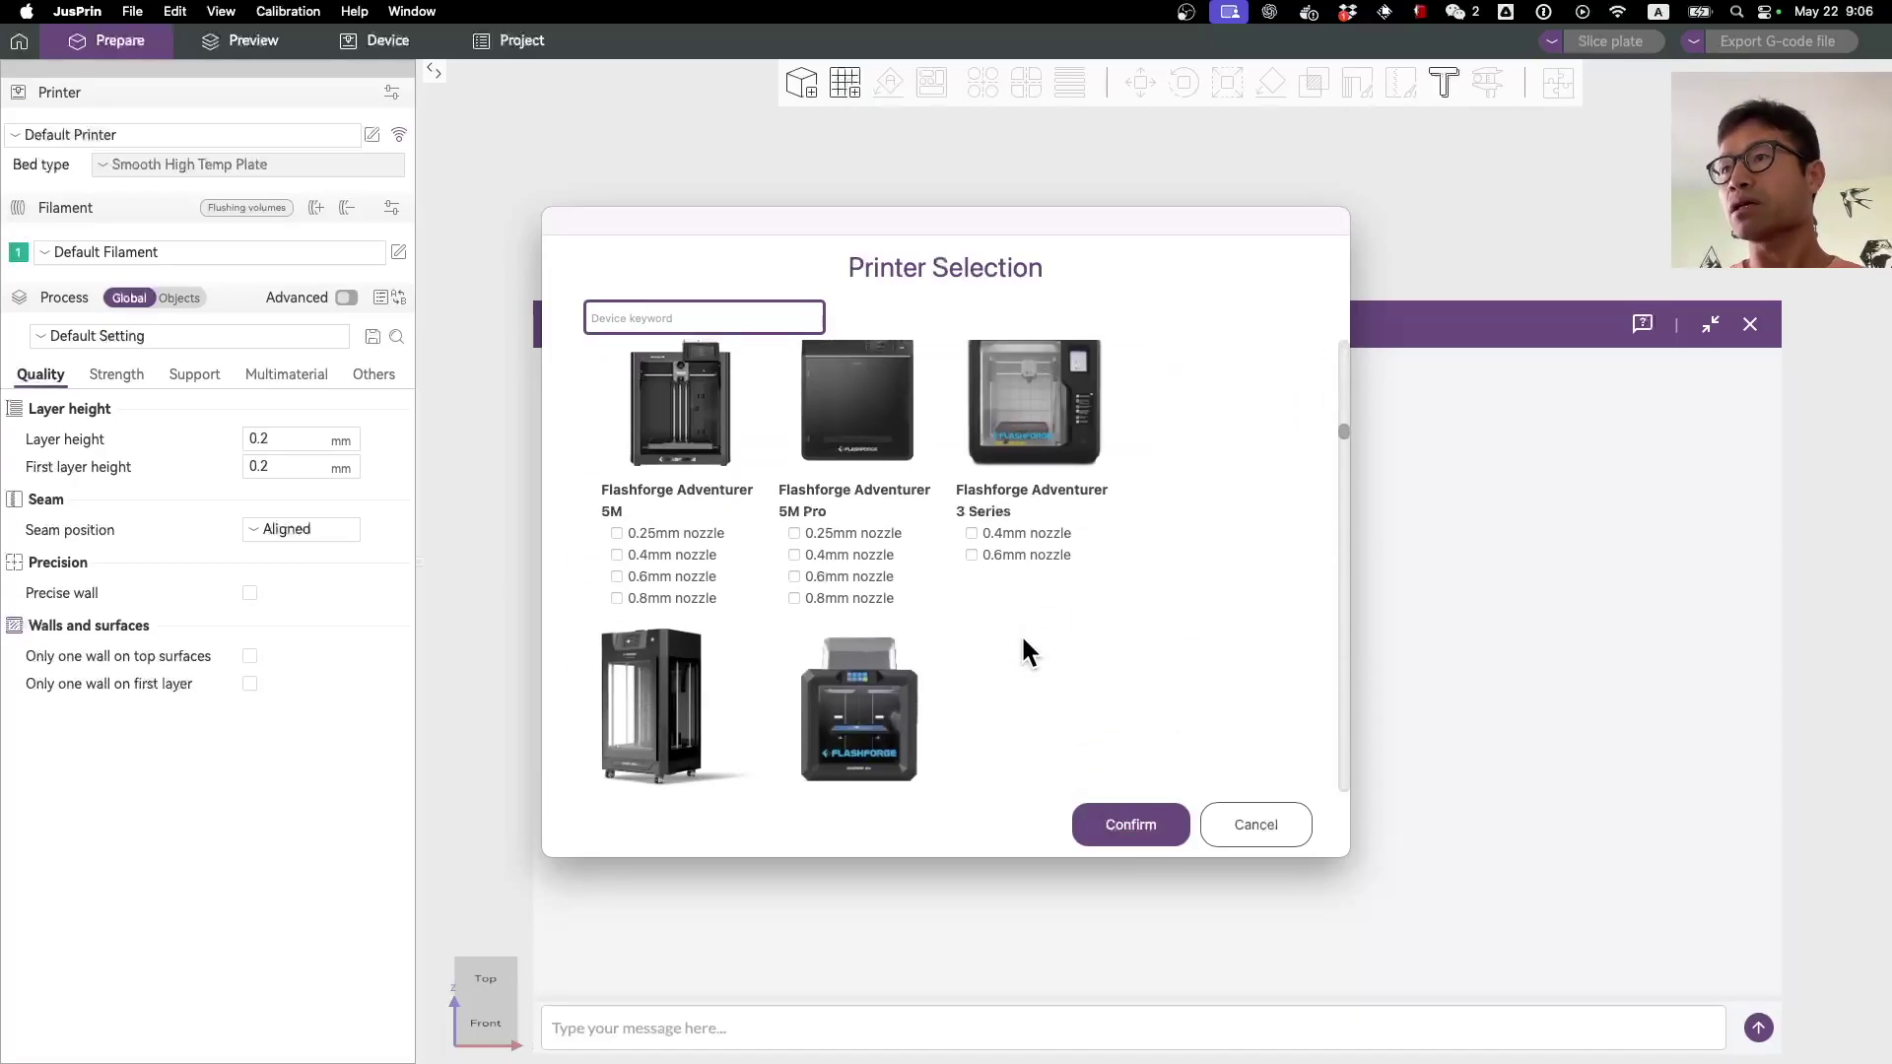
{"action": "scroll", "coordinate": [1027, 642], "scroll_direction": "down", "scroll_amount": 10}
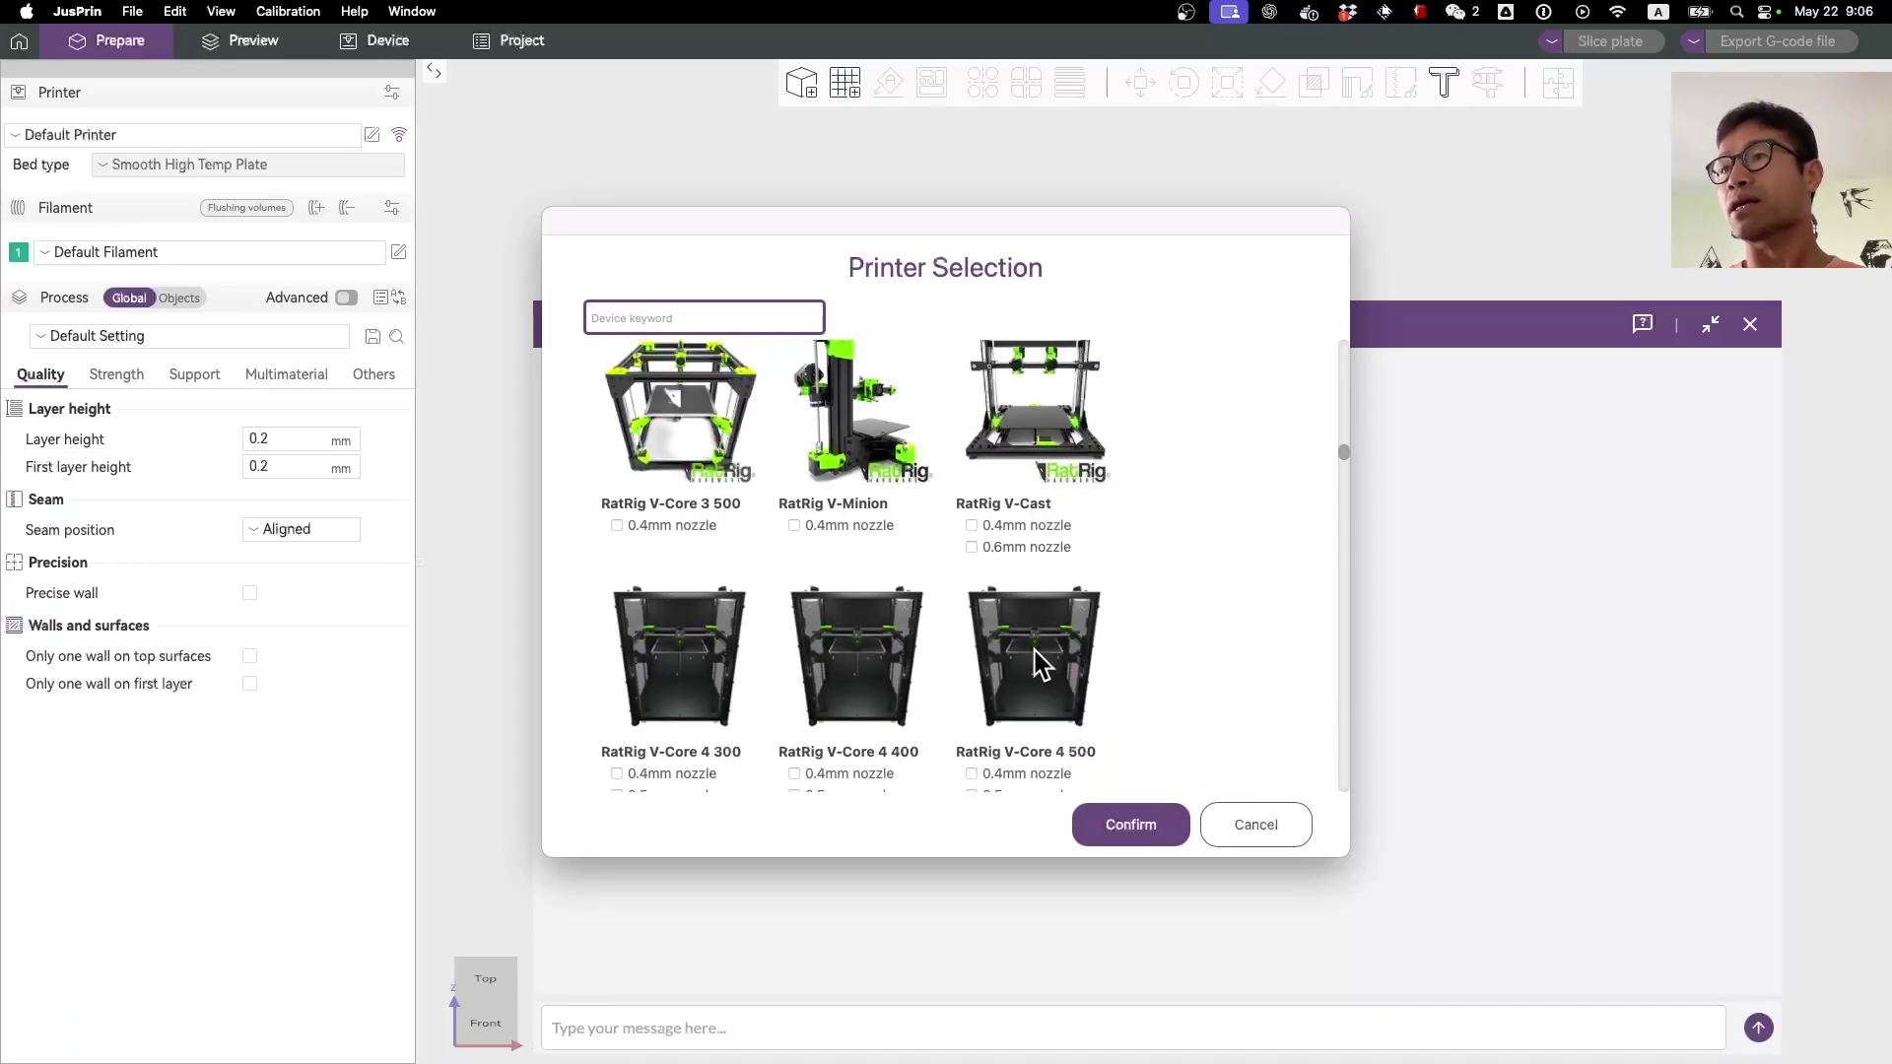
{"action": "left_click", "coordinate": [1128, 826]}
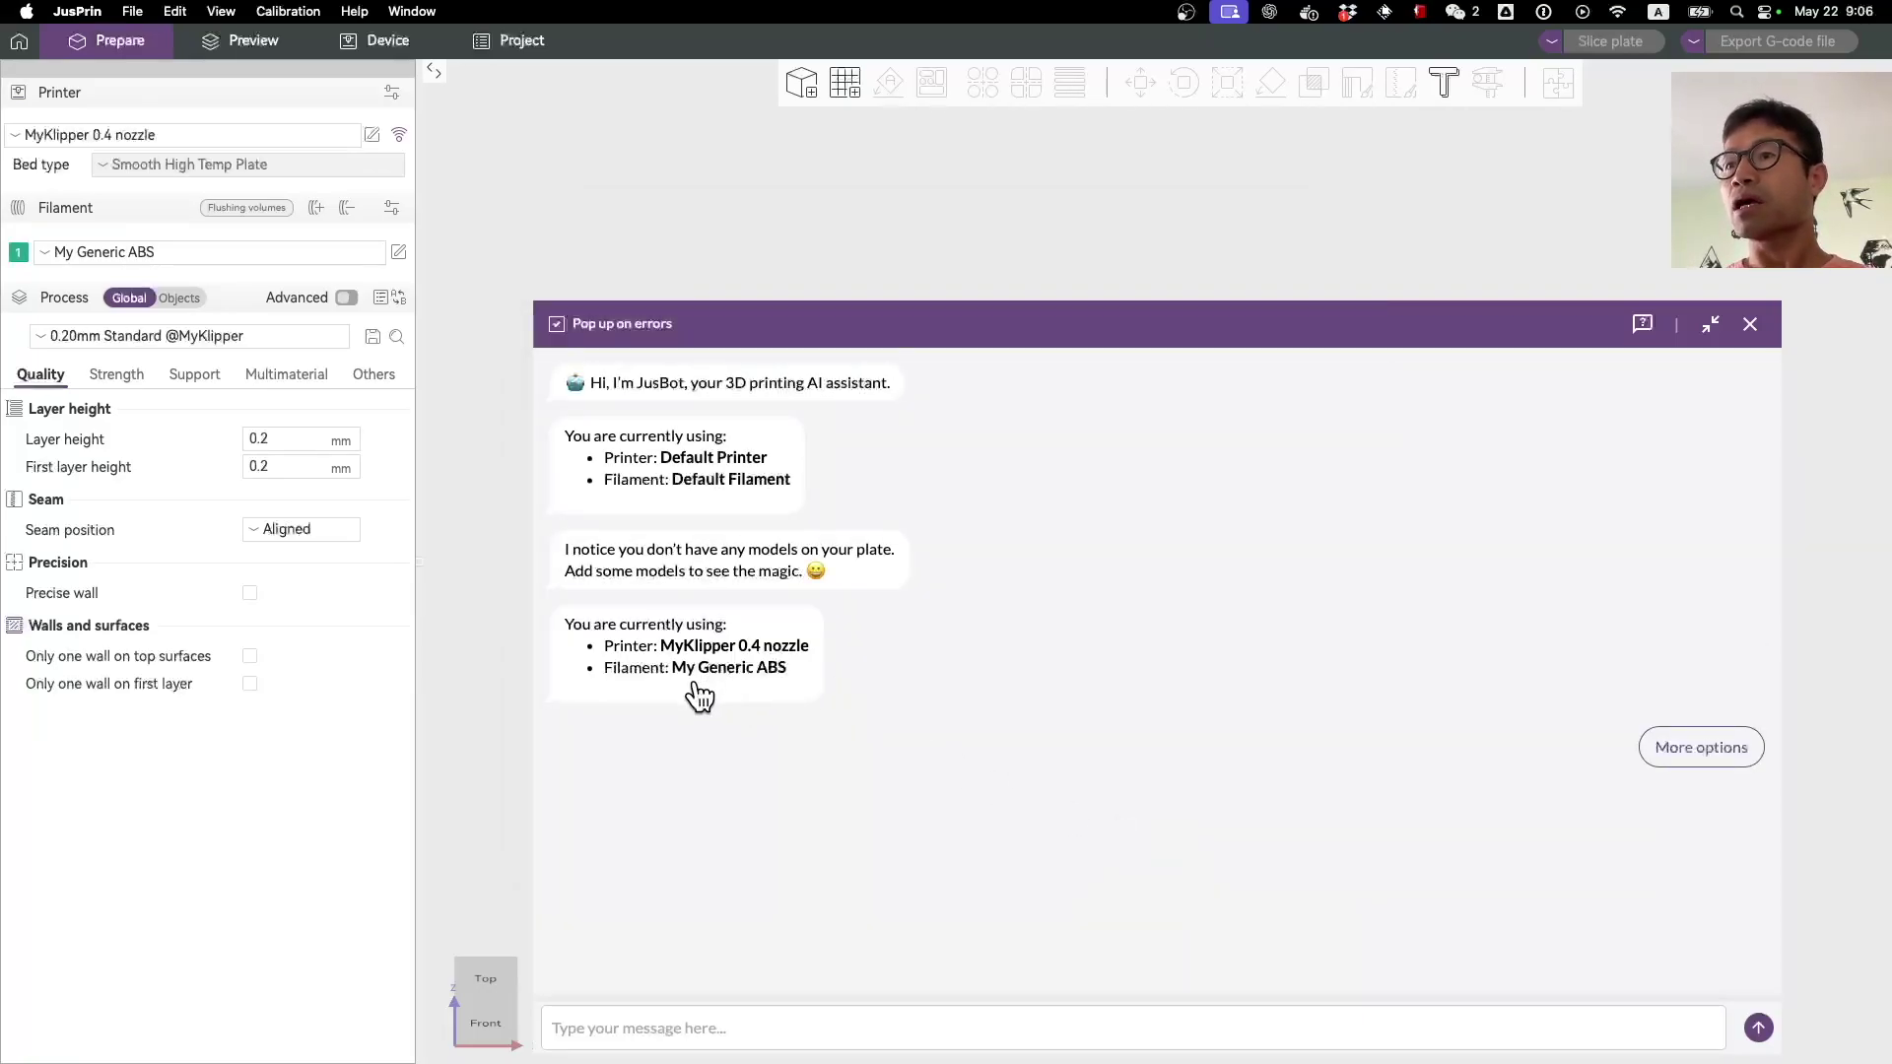
Step: Switch the filament to My Generic PLA and drop Deer2_V4.stl onto the plate
{"action": "left_click", "coordinate": [1697, 749]}
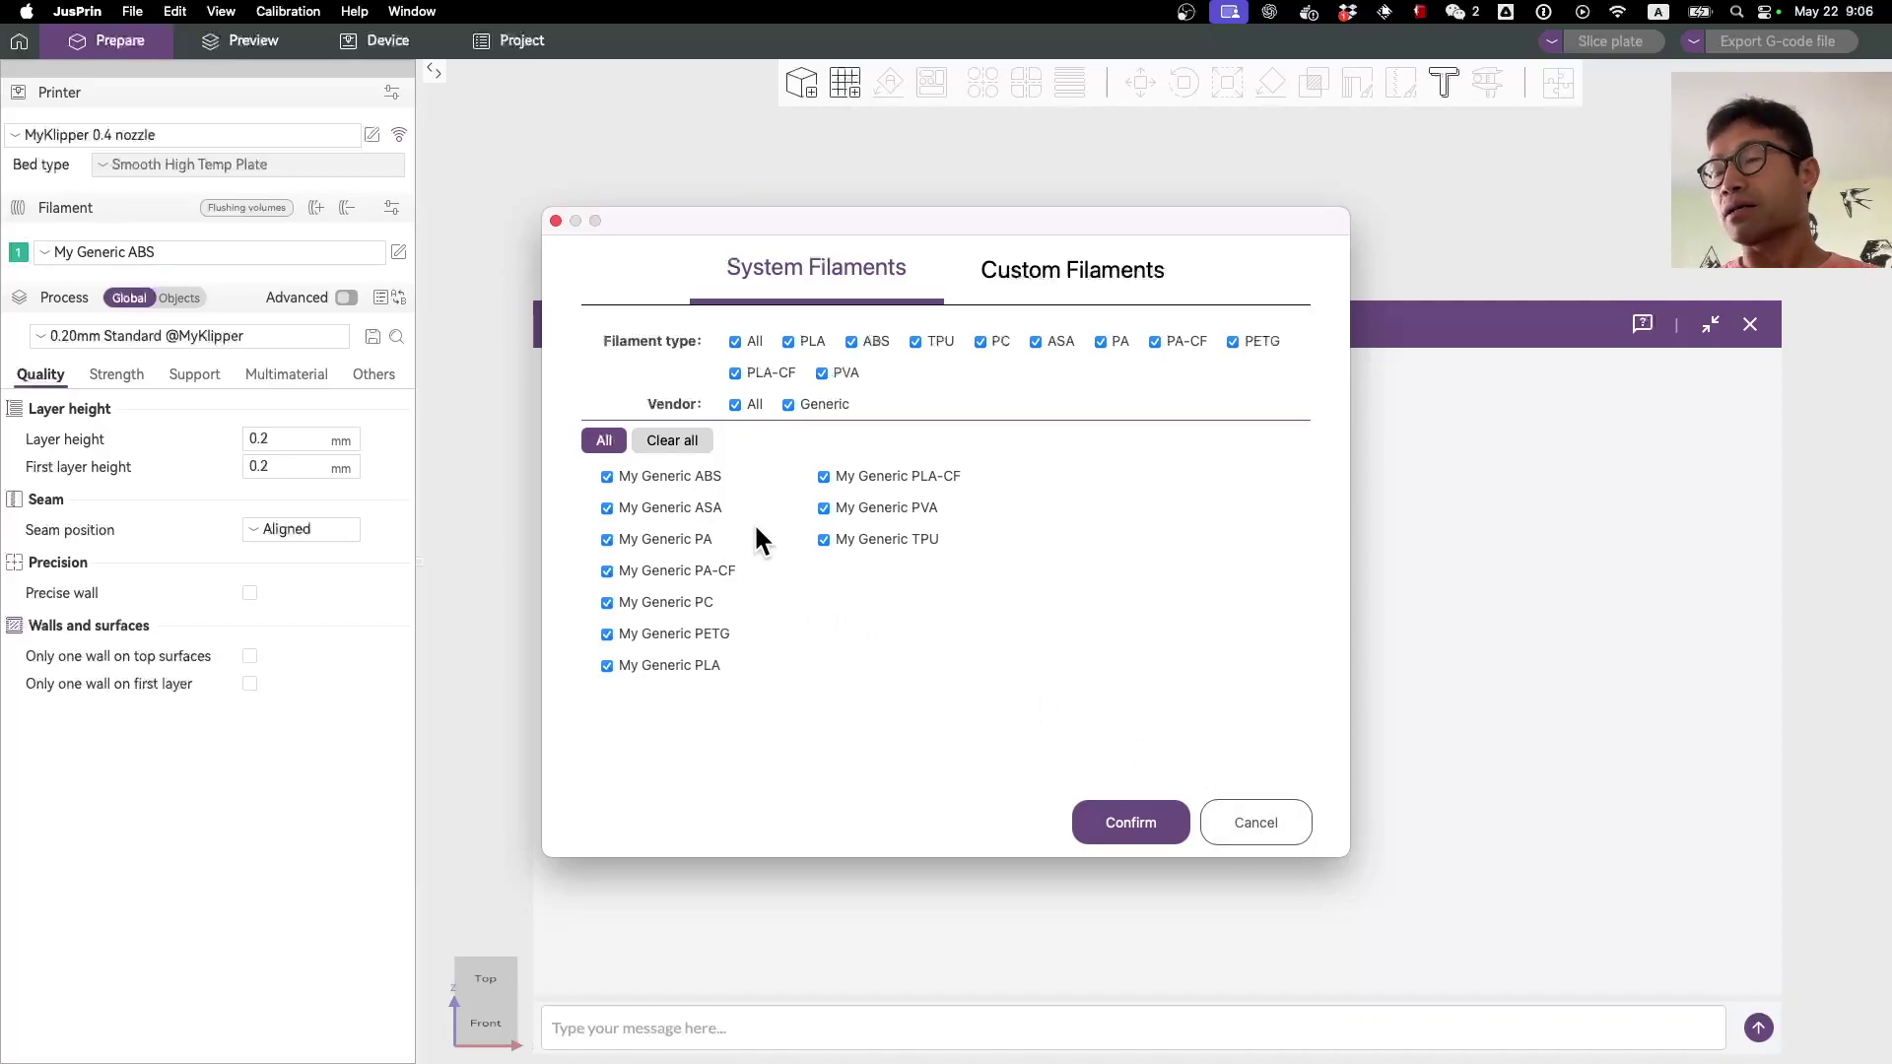
{"action": "left_click", "coordinate": [1258, 835]}
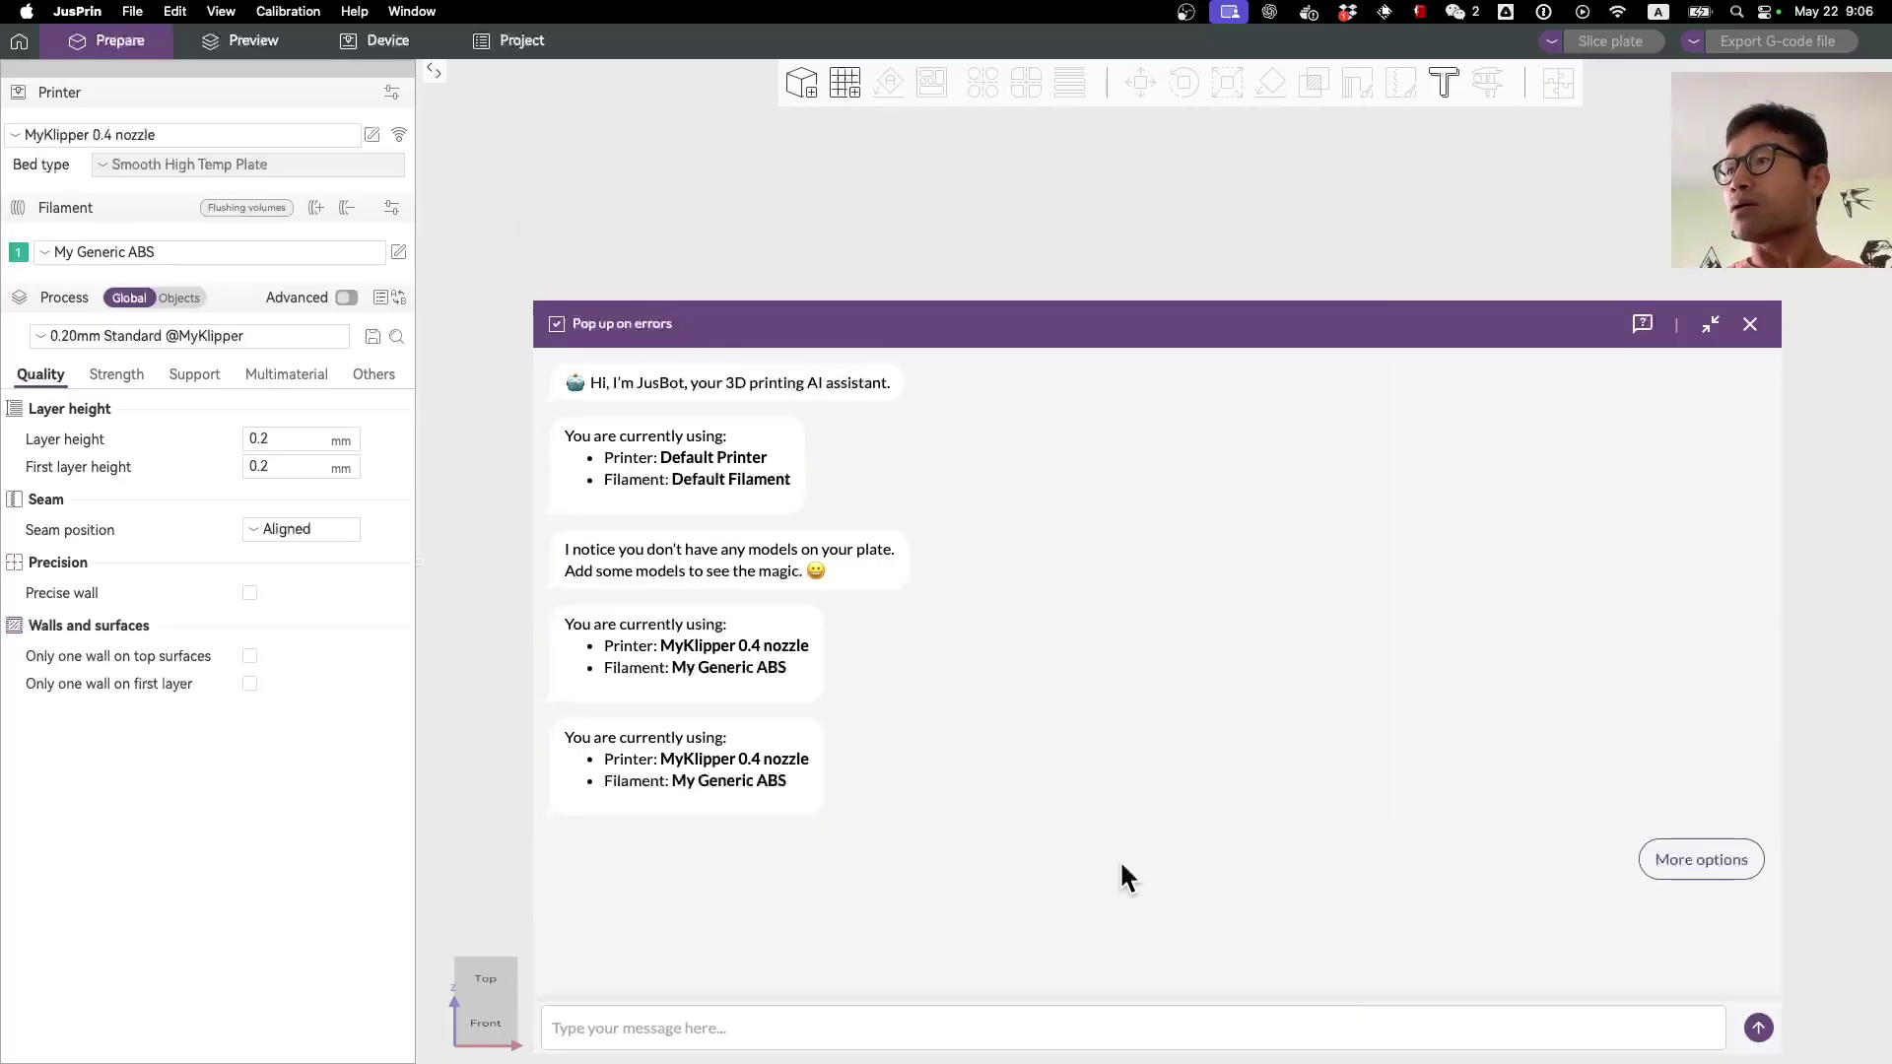
{"action": "left_click", "coordinate": [1702, 859]}
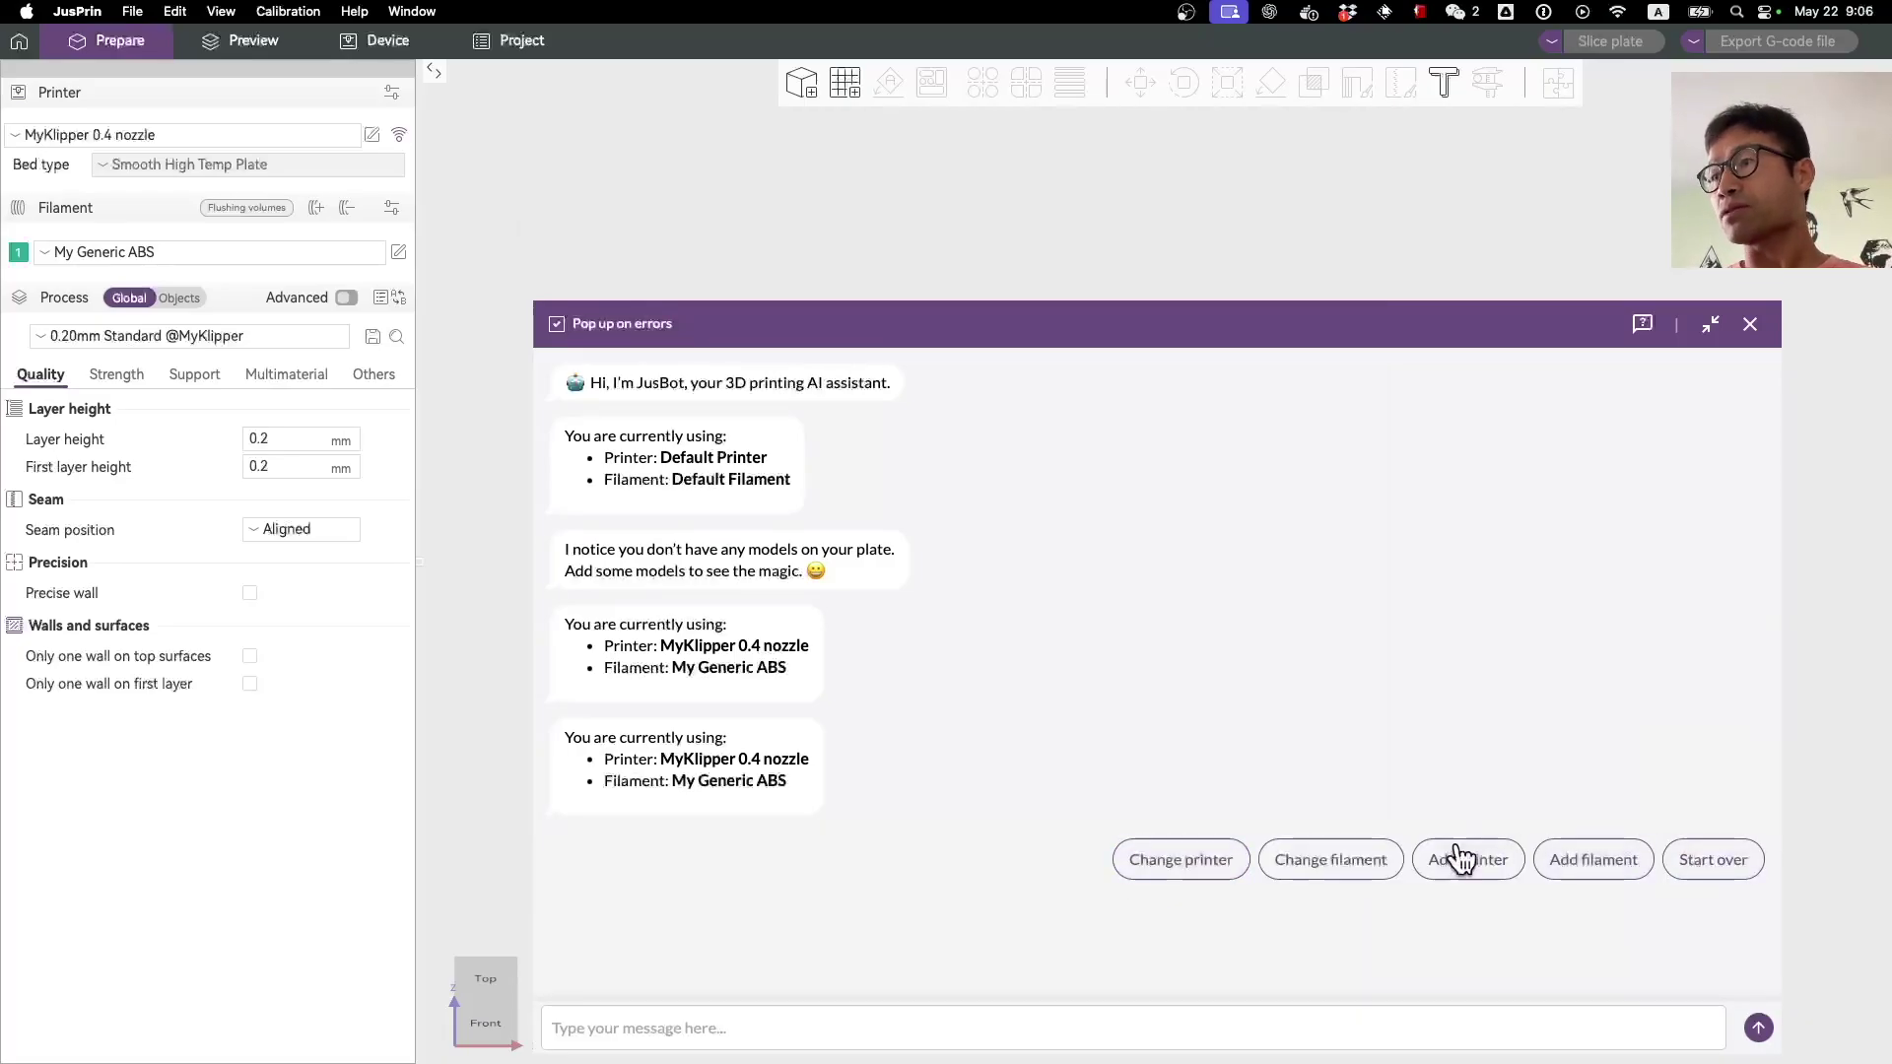
{"action": "left_click", "coordinate": [1372, 866]}
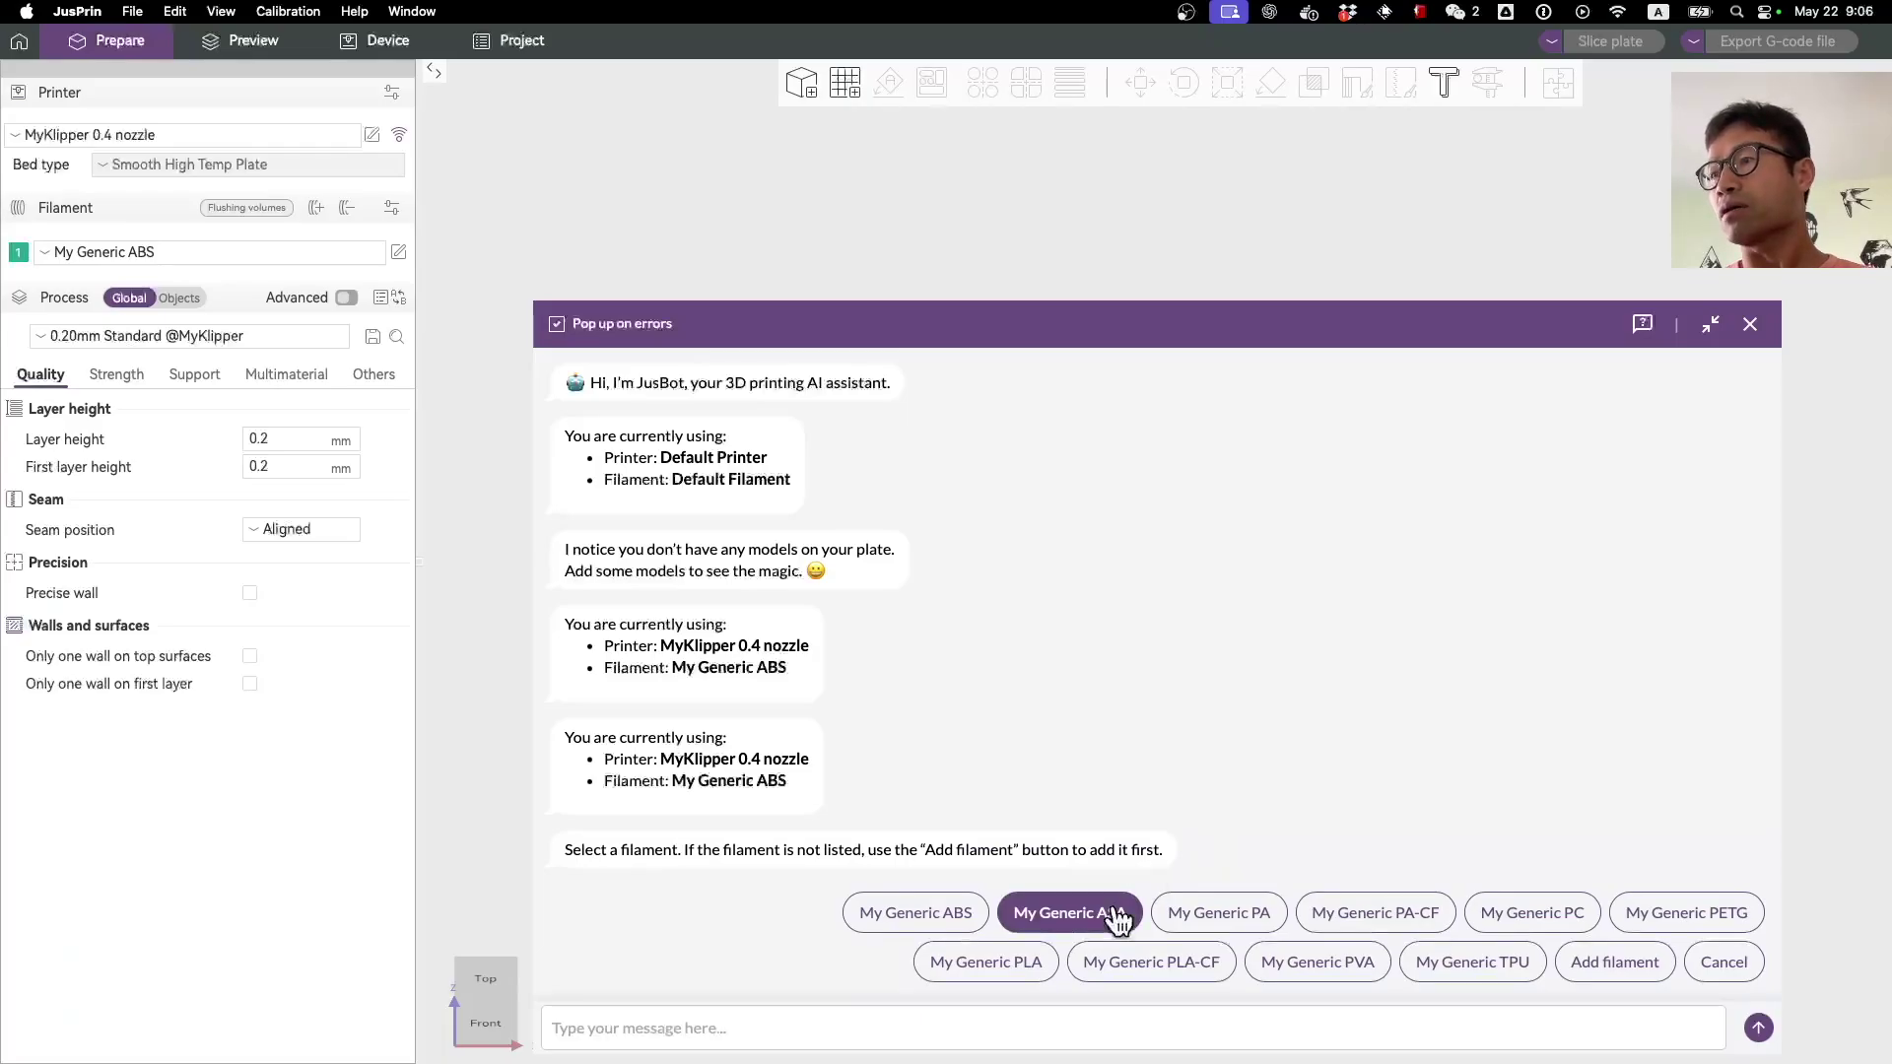
{"action": "left_click", "coordinate": [999, 965]}
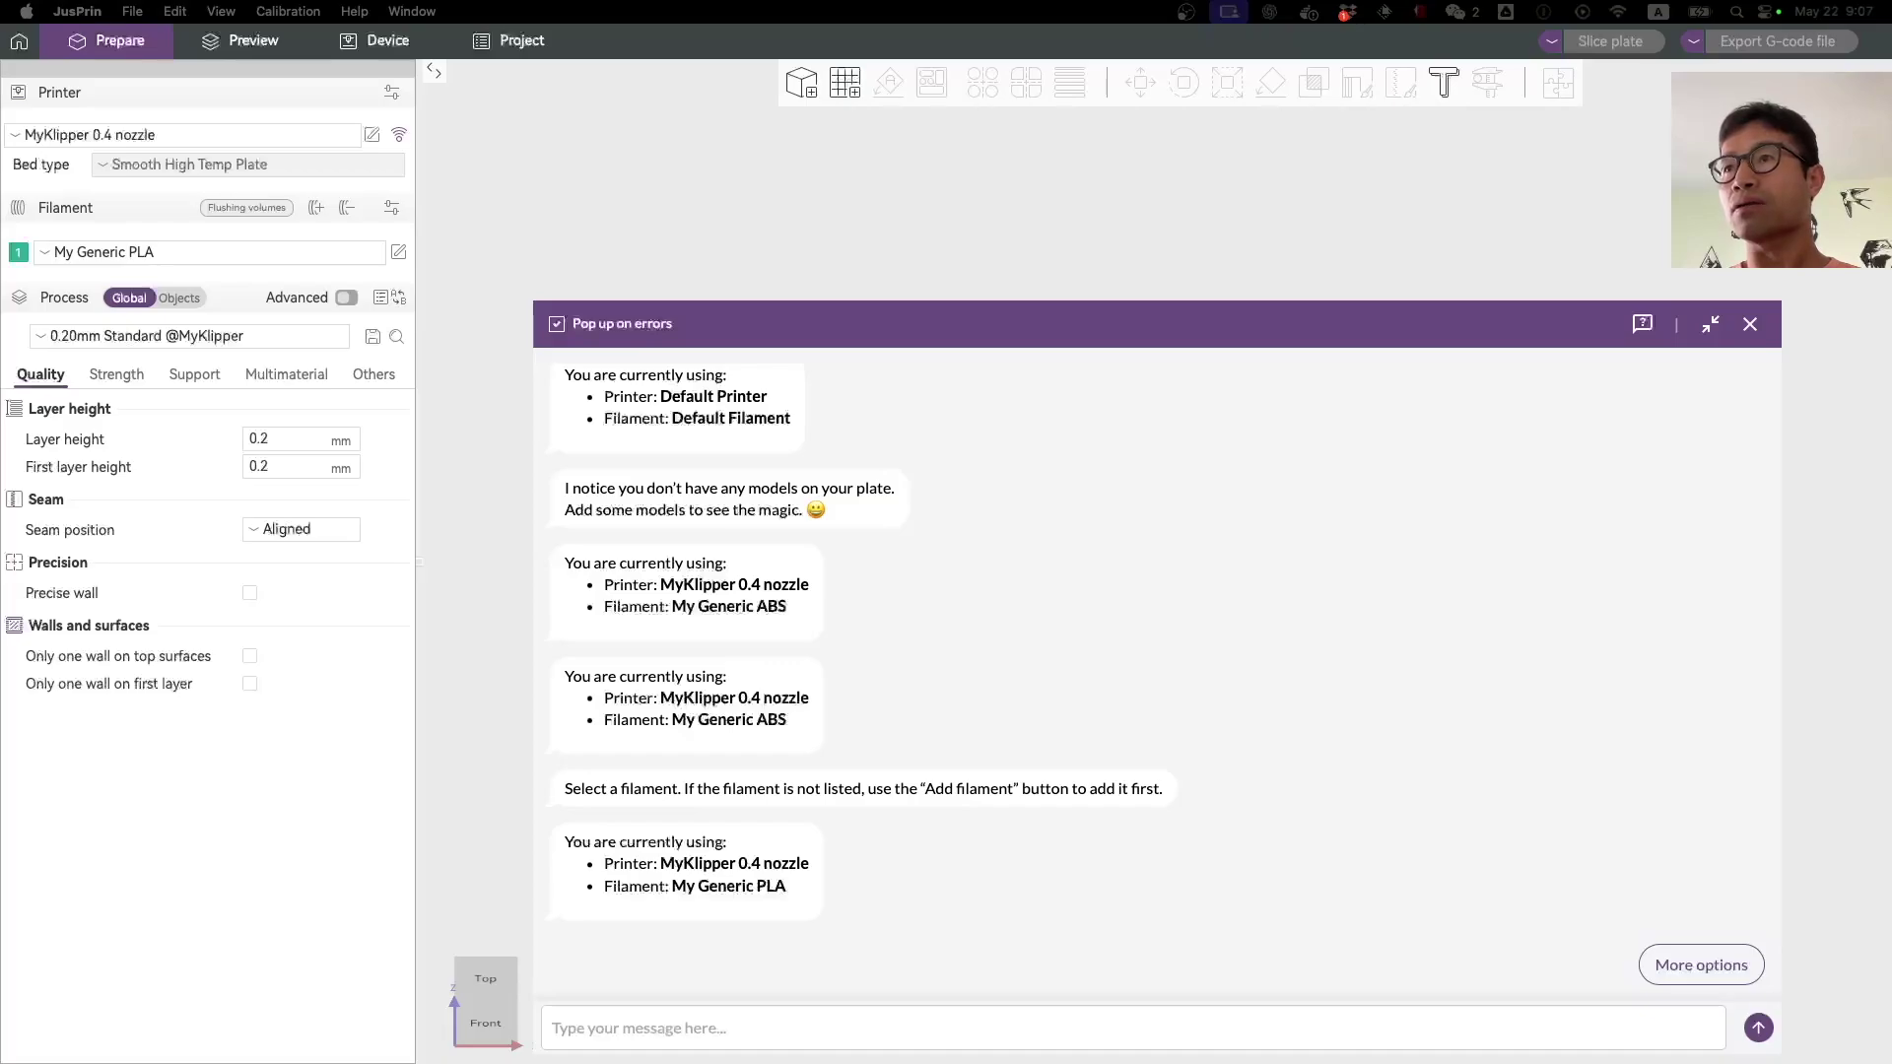
{"action": "left_click_drag", "start_coordinate": [1877, 708], "coordinate": [1212, 222]}
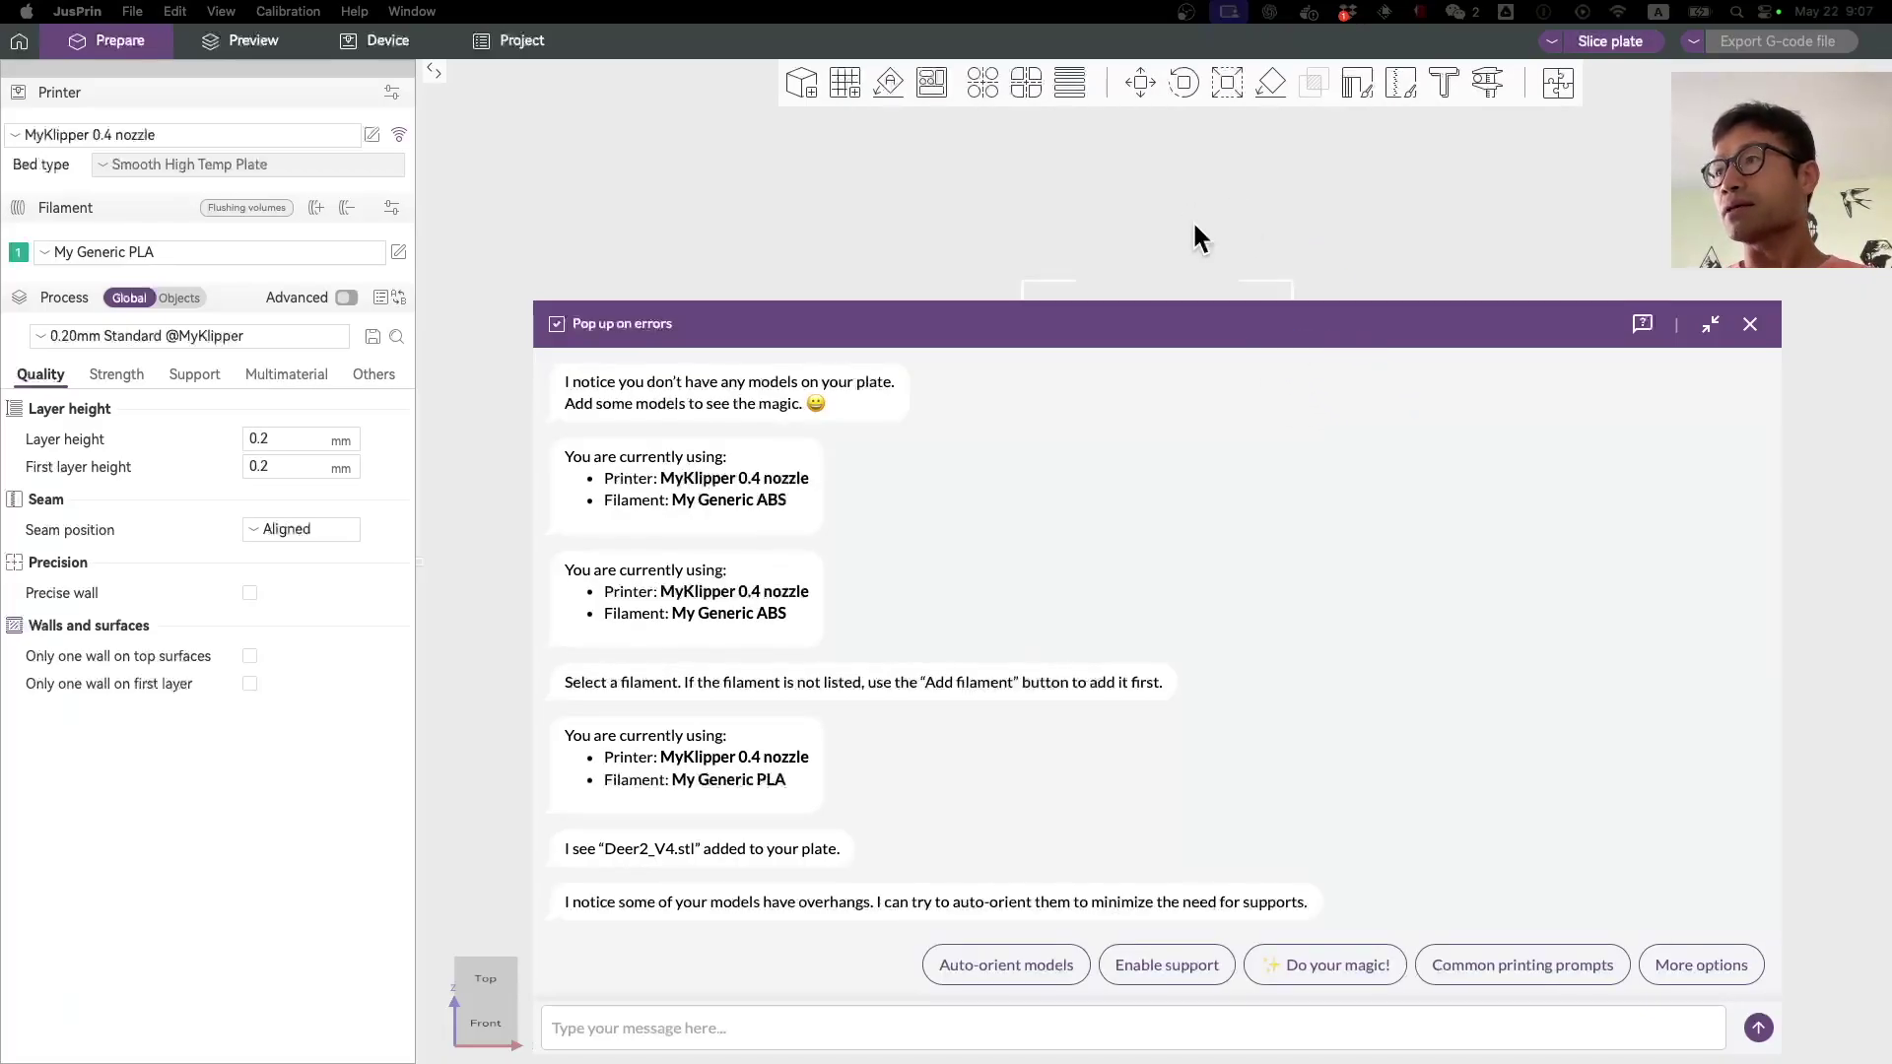
Step: Hide the JusBot panel to view the deer on the plate, then reopen the chat
{"action": "left_click", "coordinate": [1749, 326]}
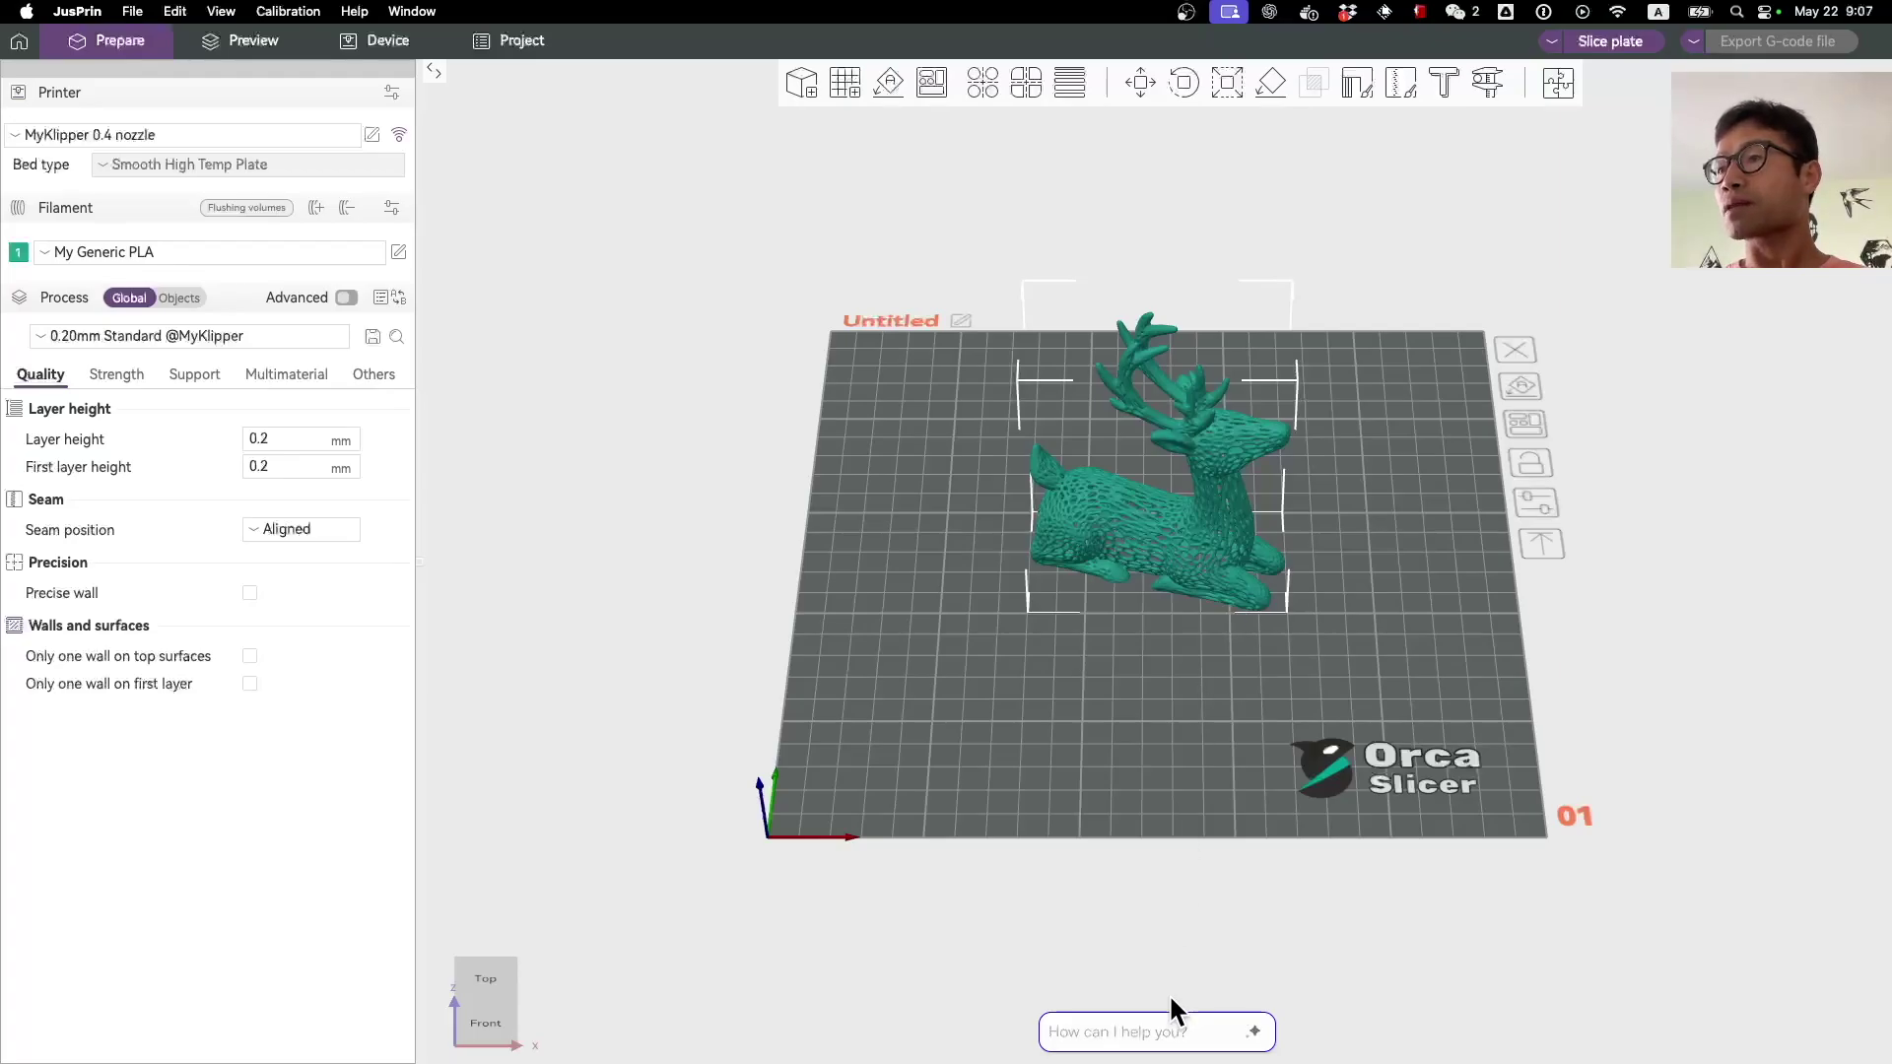
{"action": "left_click", "coordinate": [1156, 1037]}
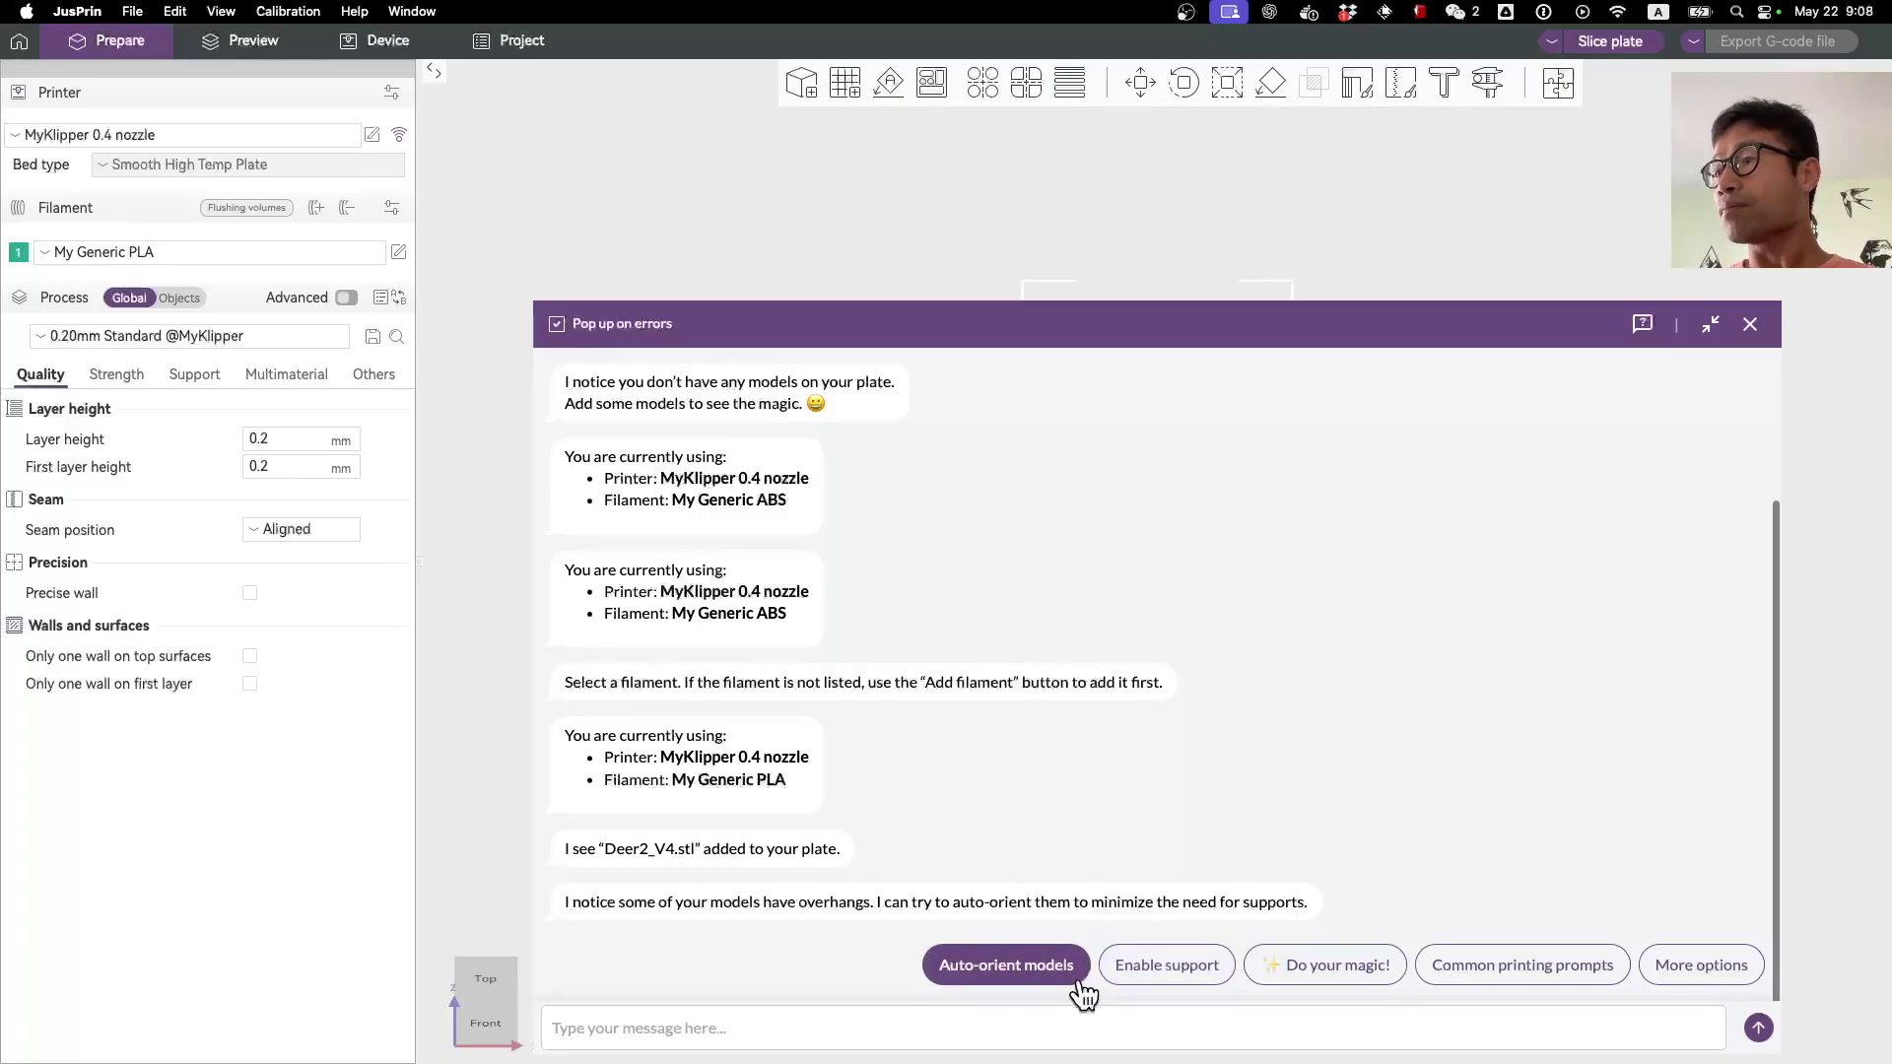
{"action": "left_click", "coordinate": [1475, 983]}
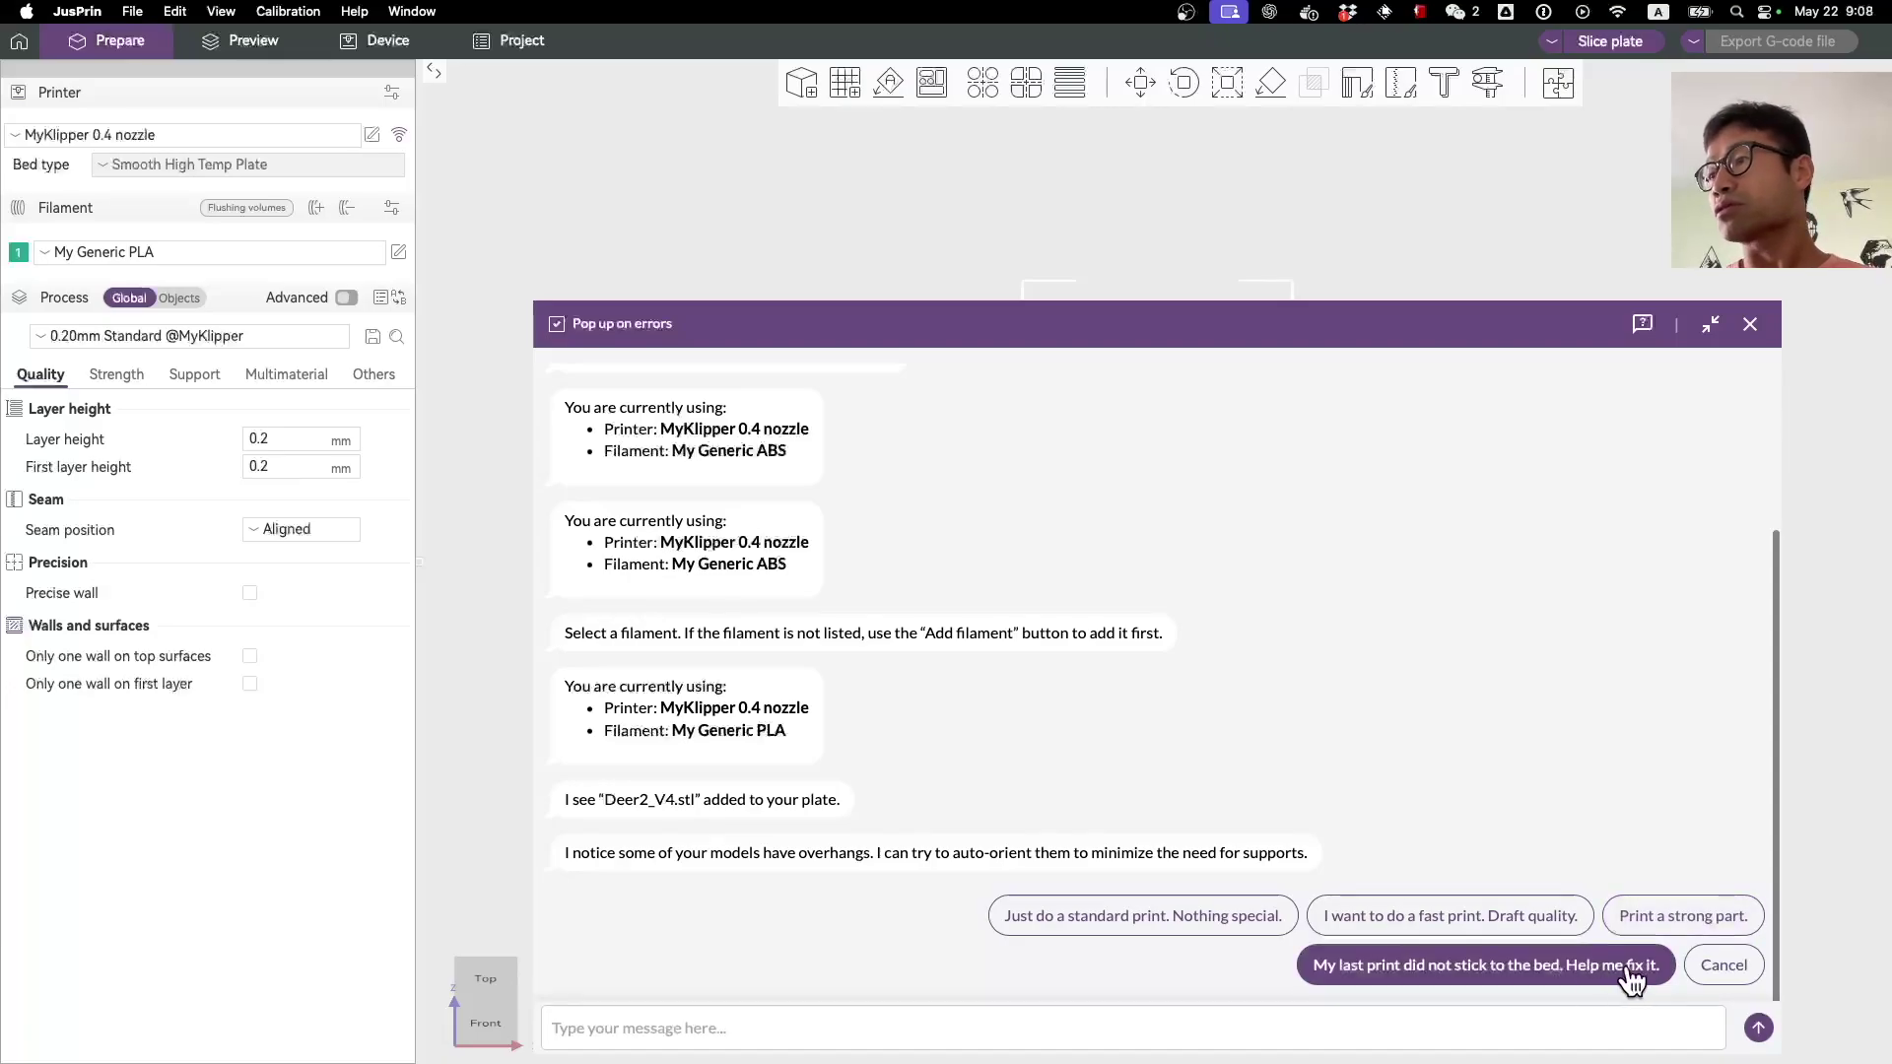
{"action": "left_click", "coordinate": [1723, 967]}
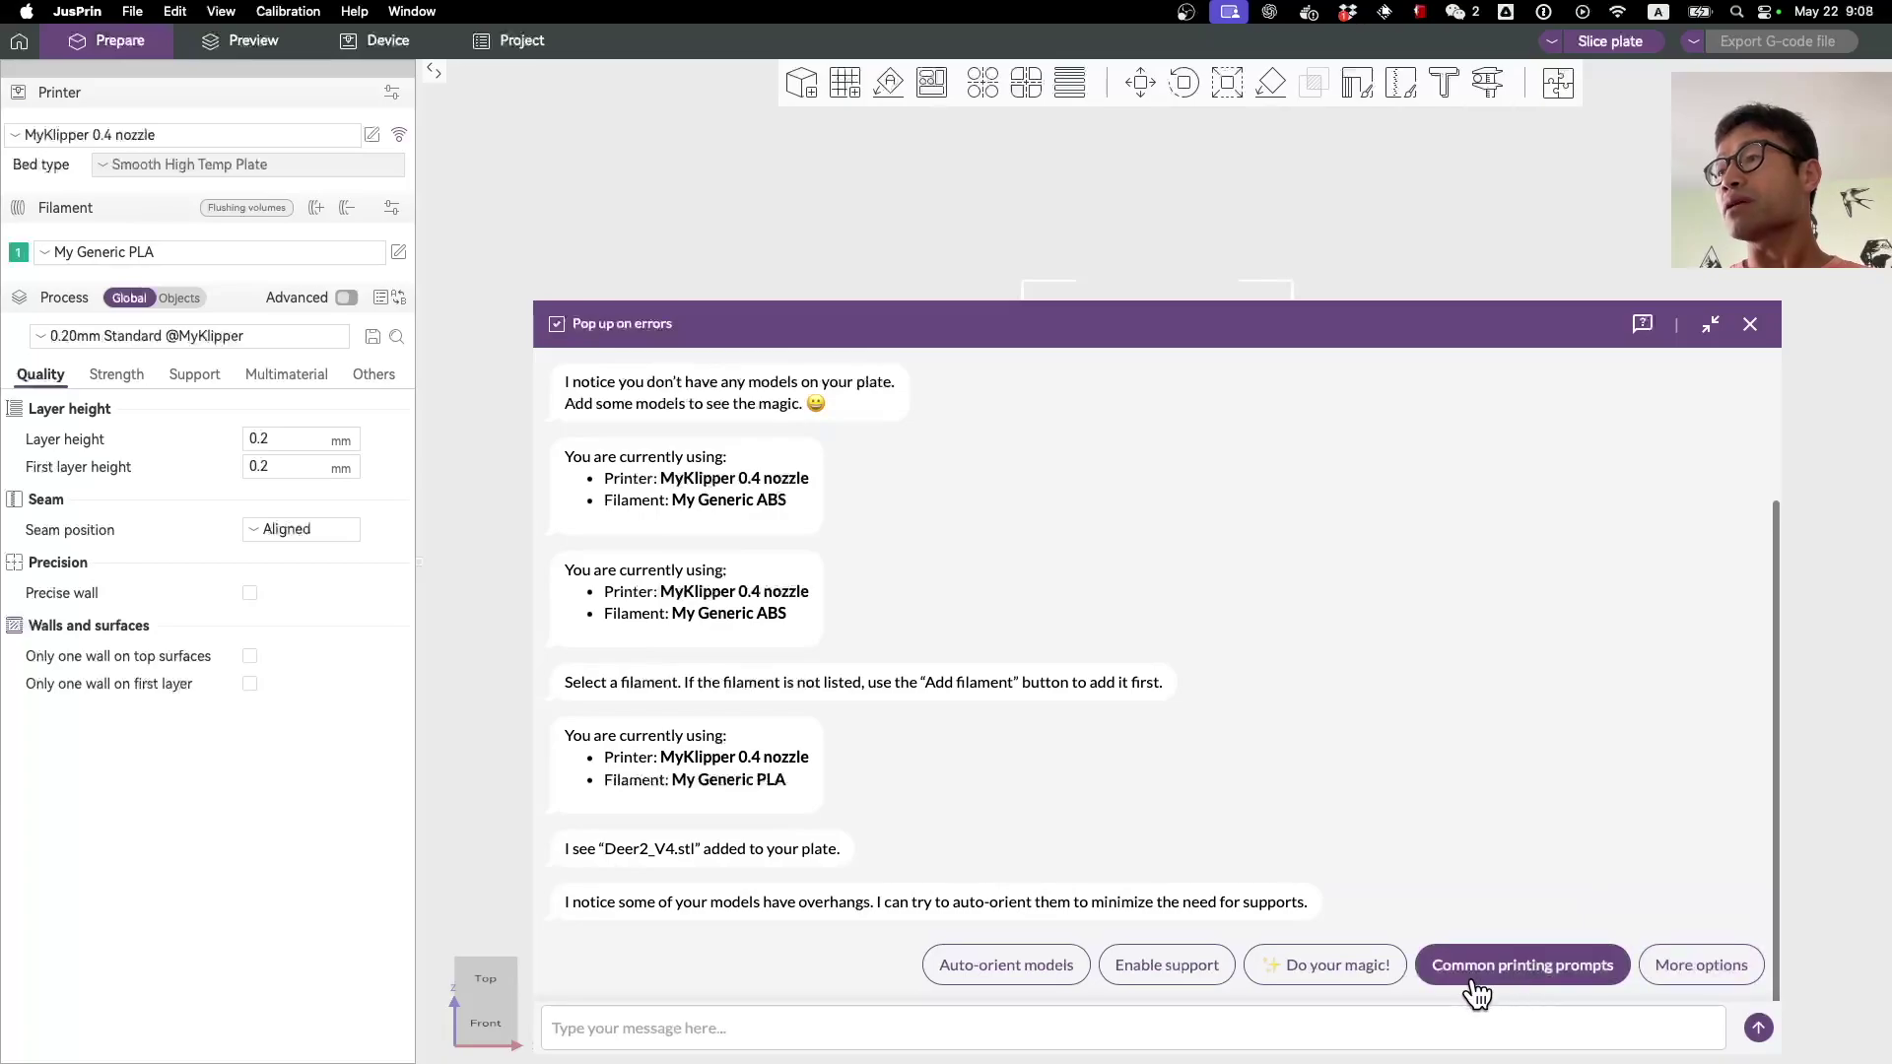
Step: Let JusBot analyse the deer and accept its normal supports plus brim plan
{"action": "left_click", "coordinate": [1312, 975]}
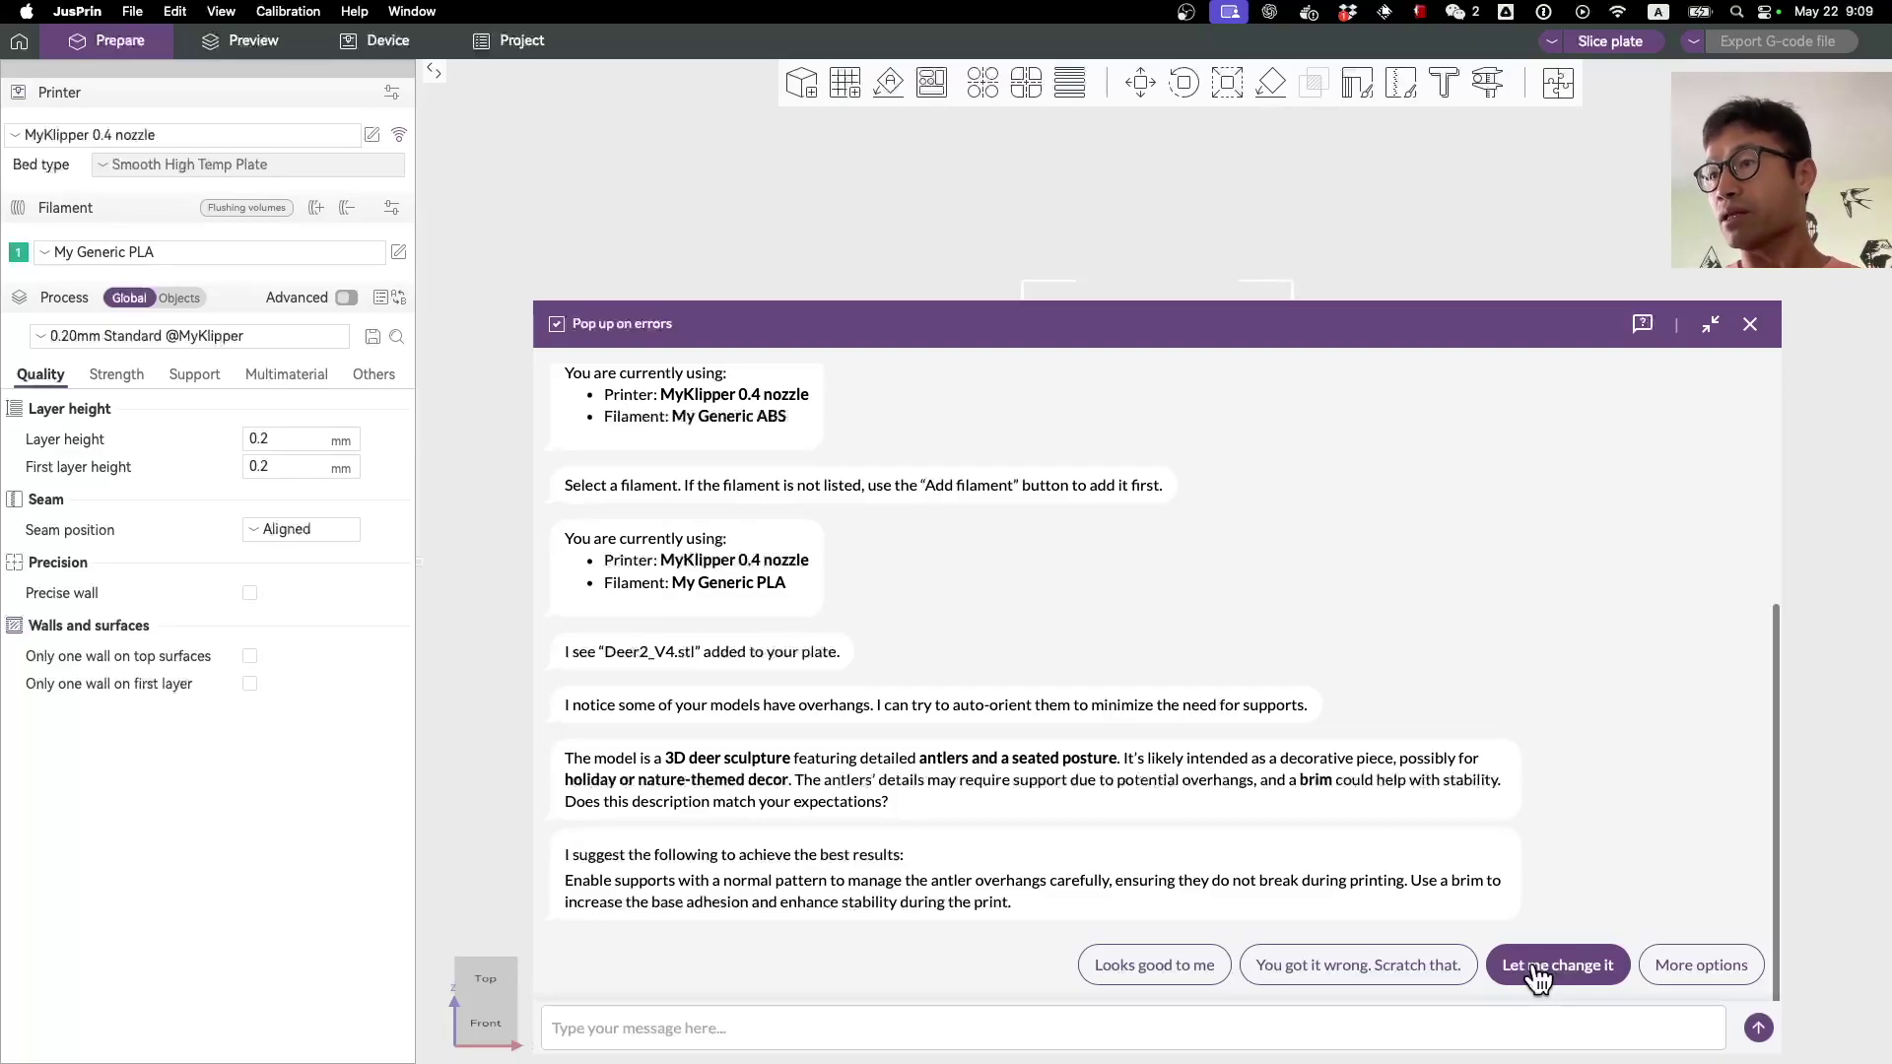
{"action": "left_click", "coordinate": [1179, 972]}
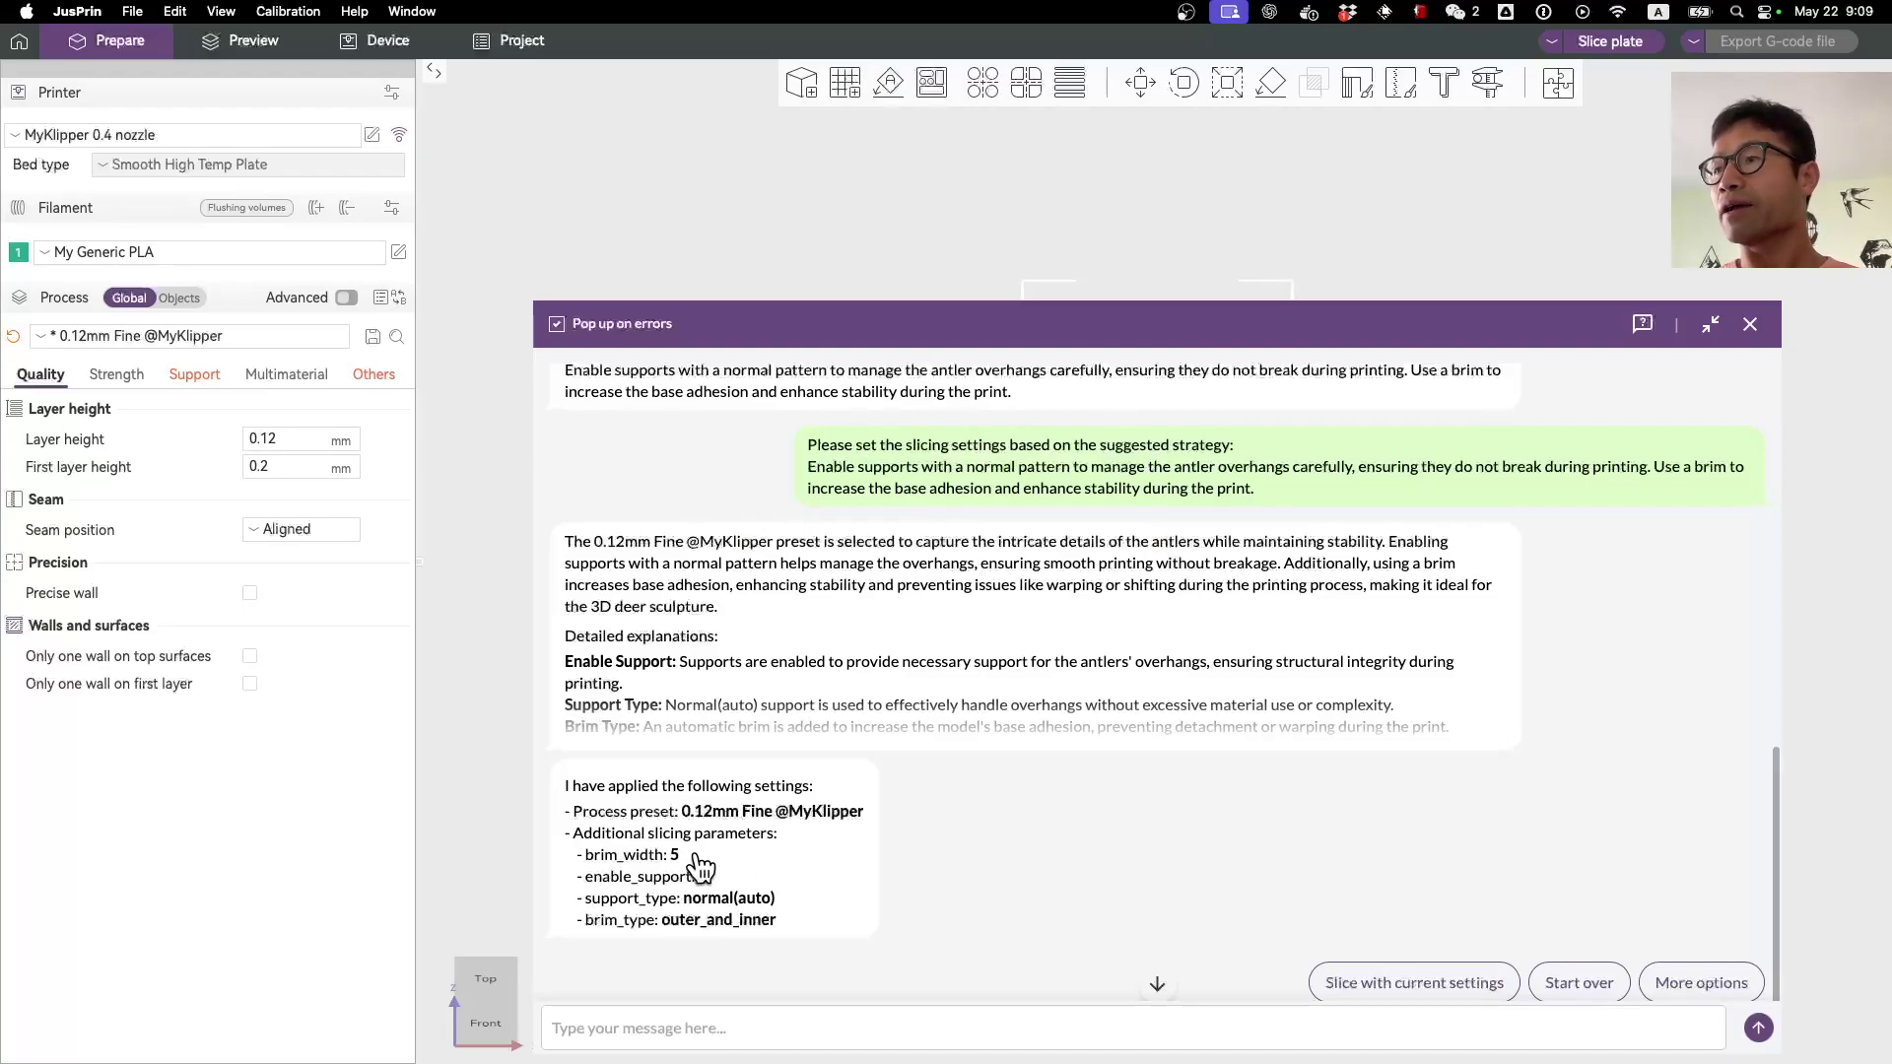
Step: Review the applied 0.12mm Fine settings and begin a message saying the brim isn't needed
{"action": "scroll", "coordinate": [1018, 817], "scroll_direction": "down", "scroll_amount": 1}
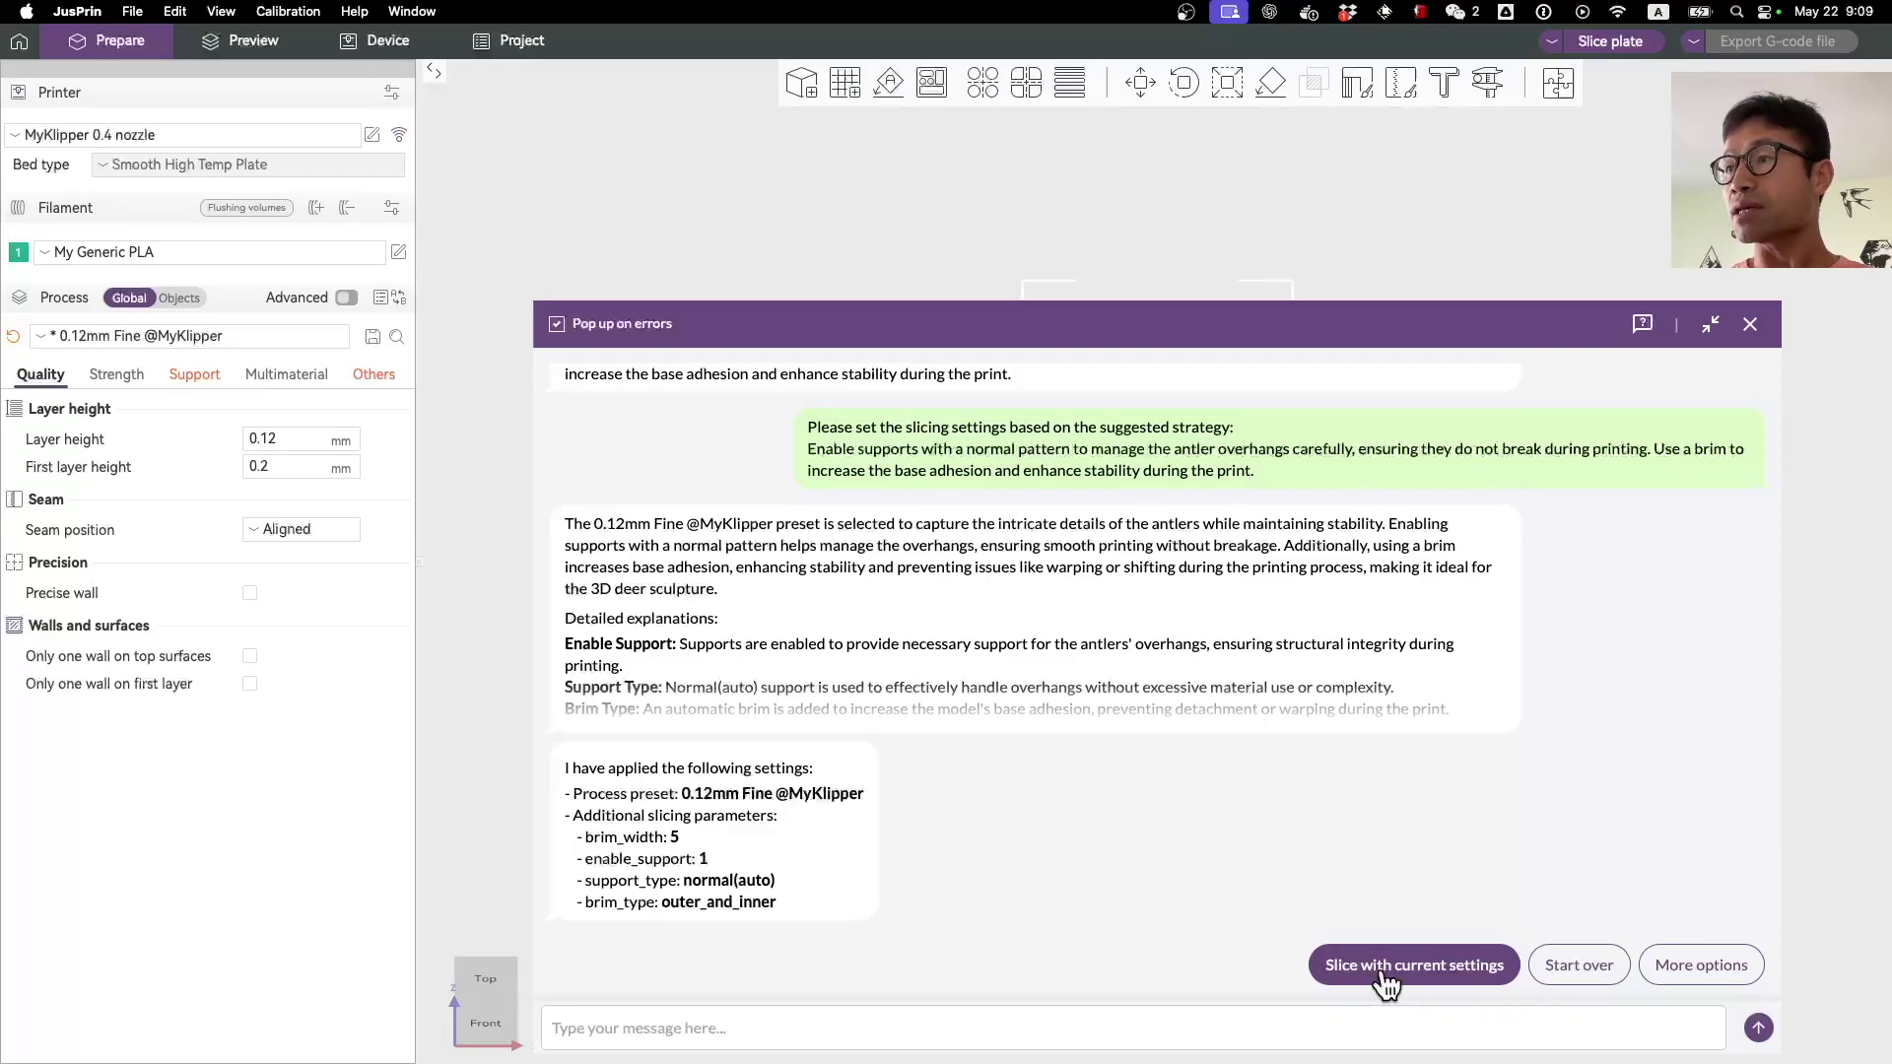
{"action": "left_click", "coordinate": [1225, 1021]}
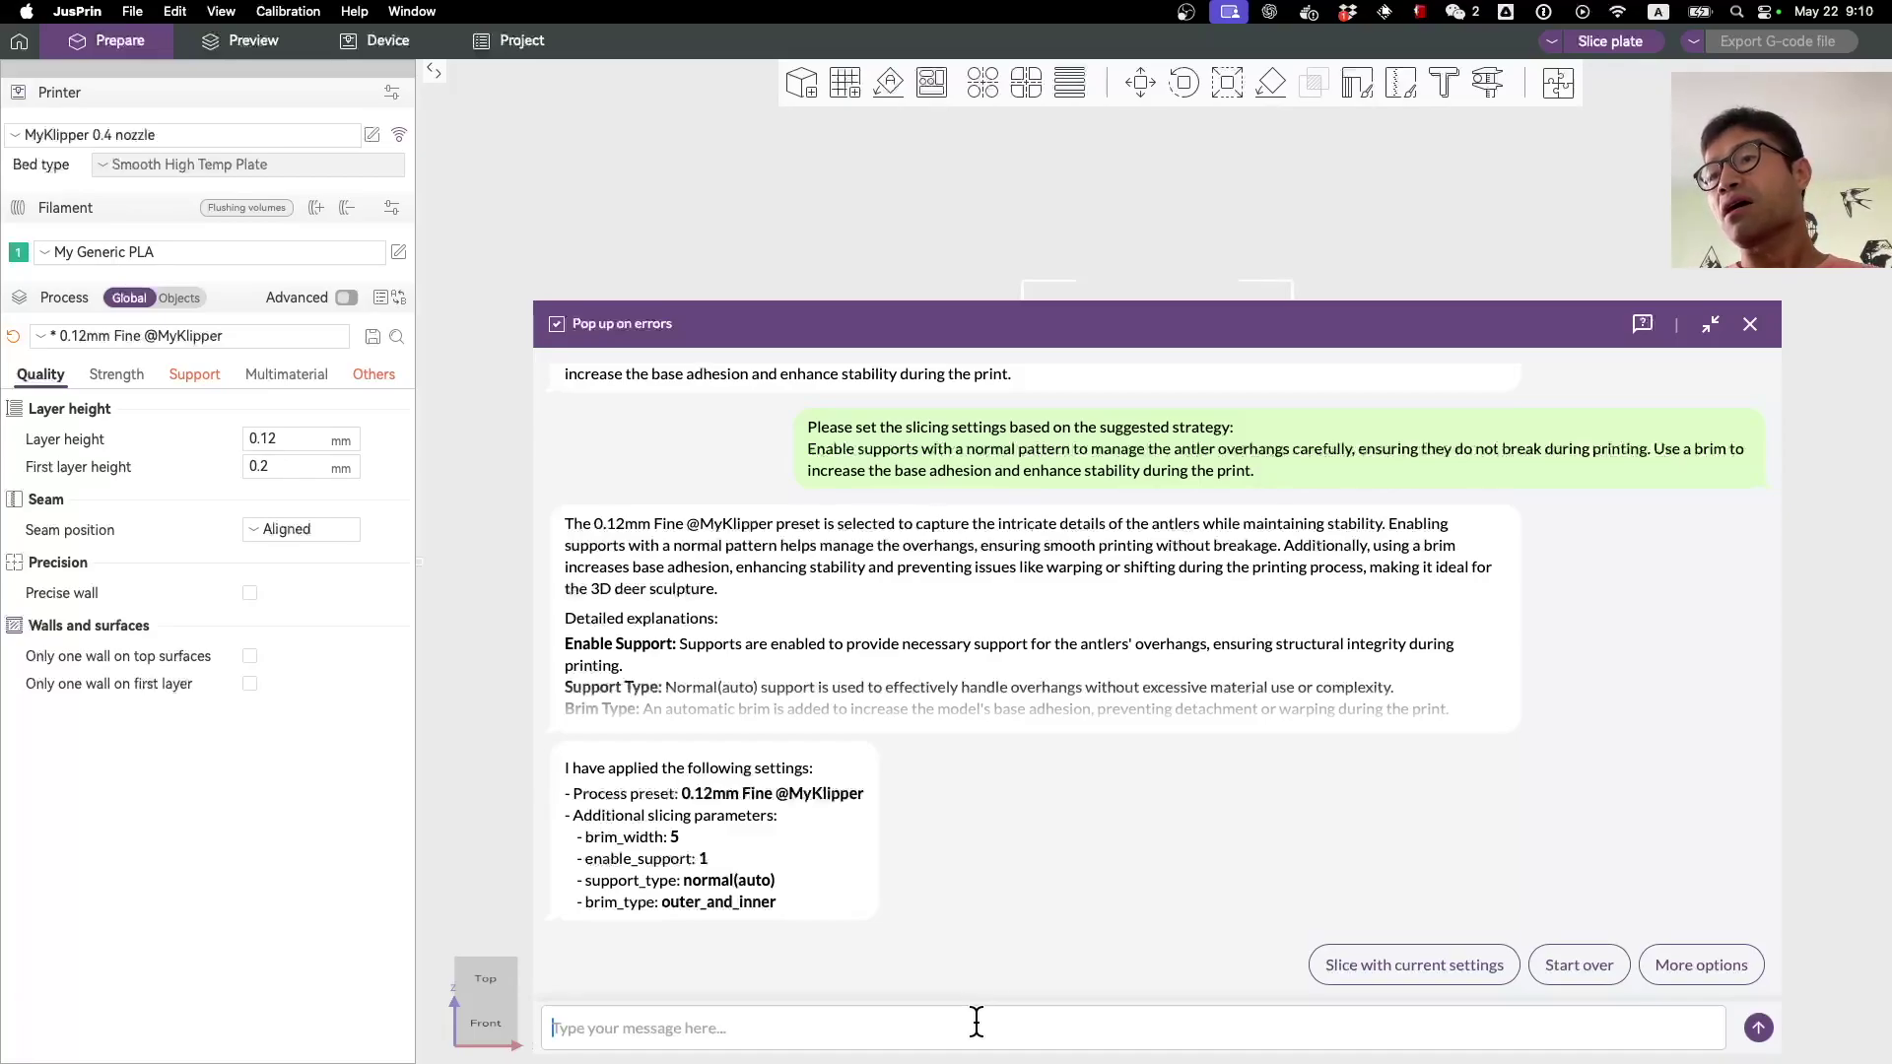
{"action": "type", "text": "I don't"}
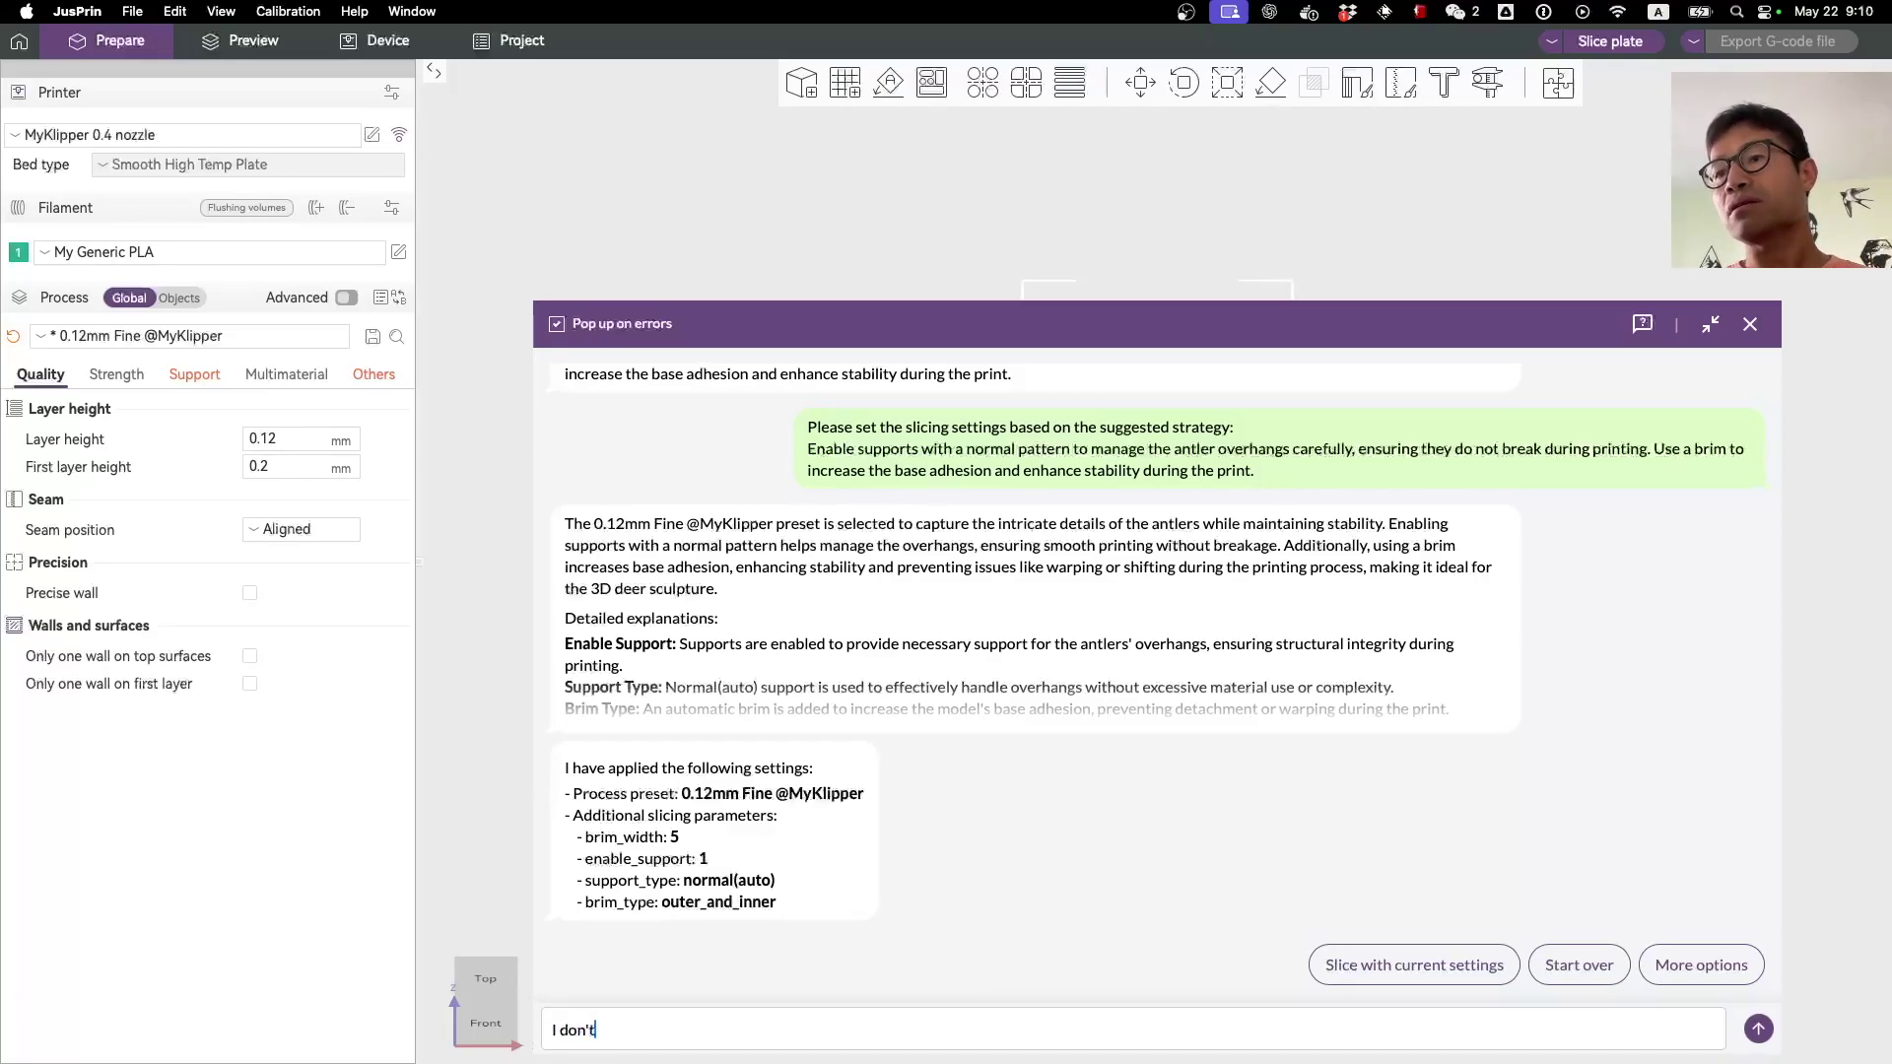
{"action": "type", "text": " the brim."}
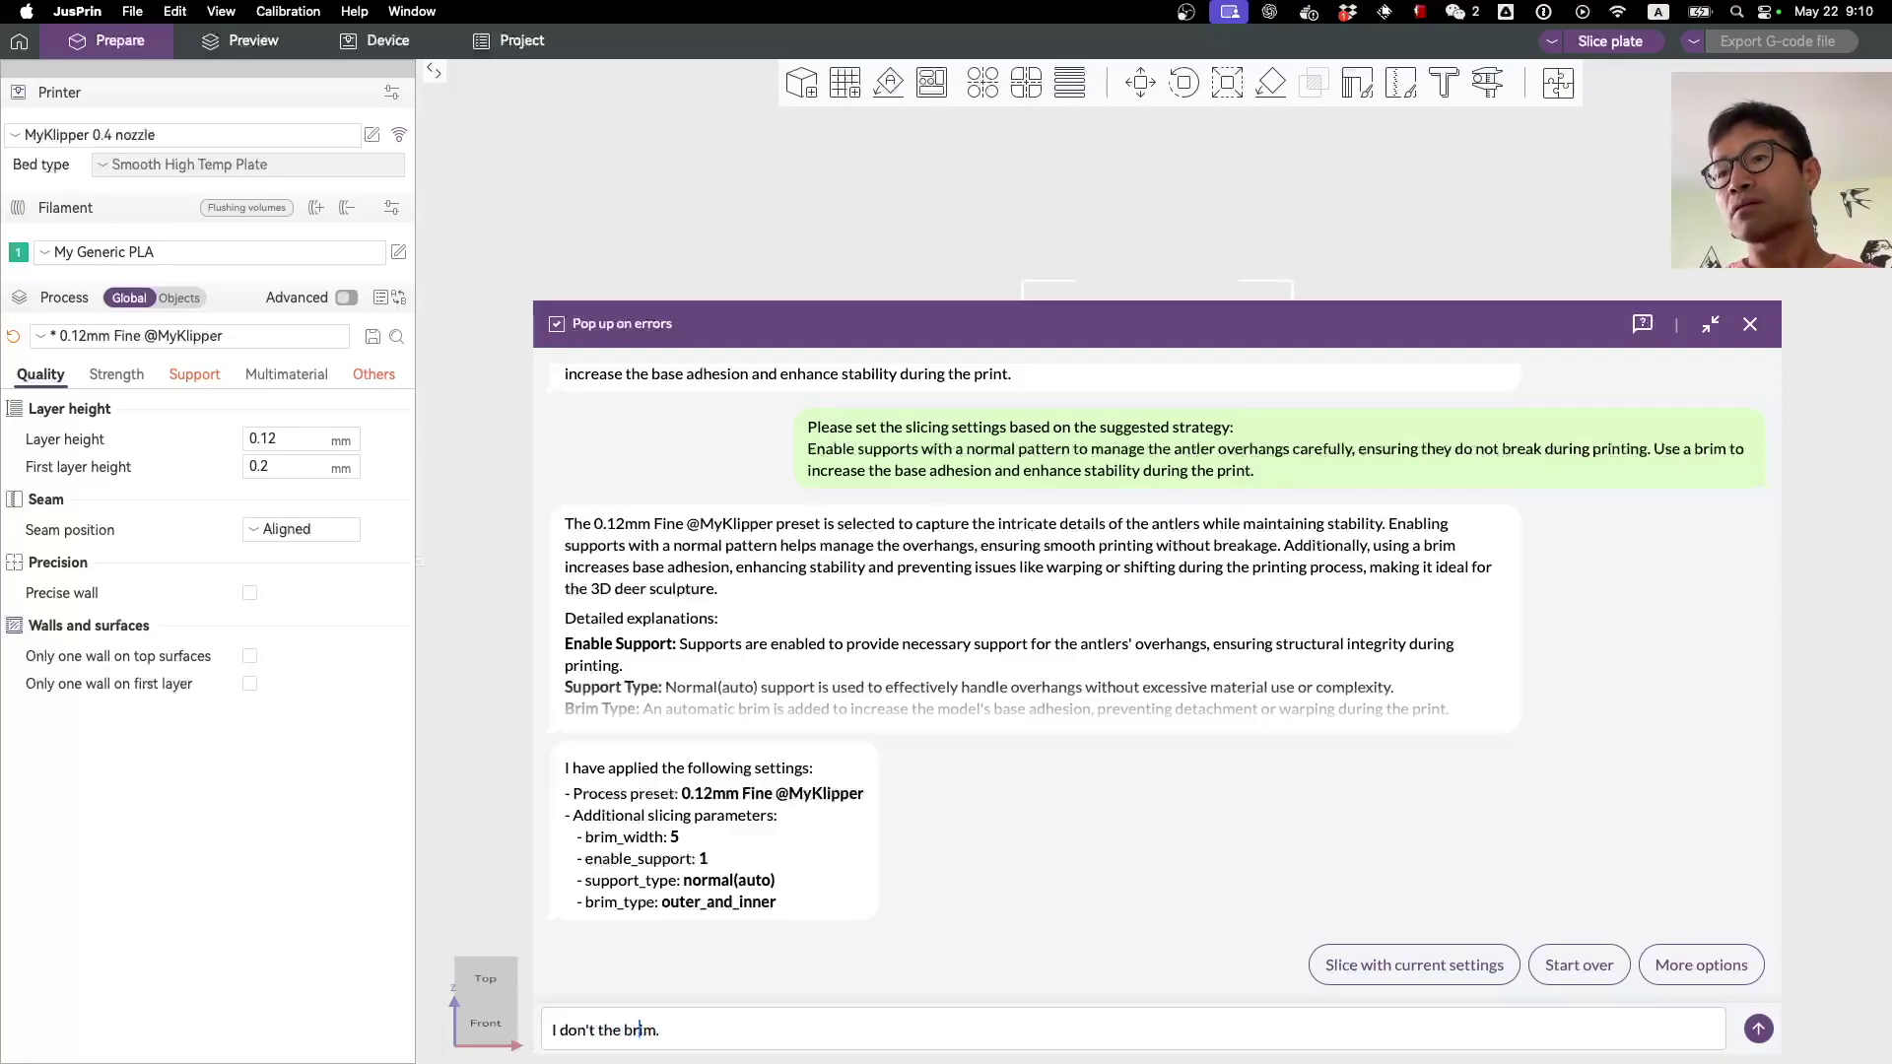
{"action": "type", "text": "need "}
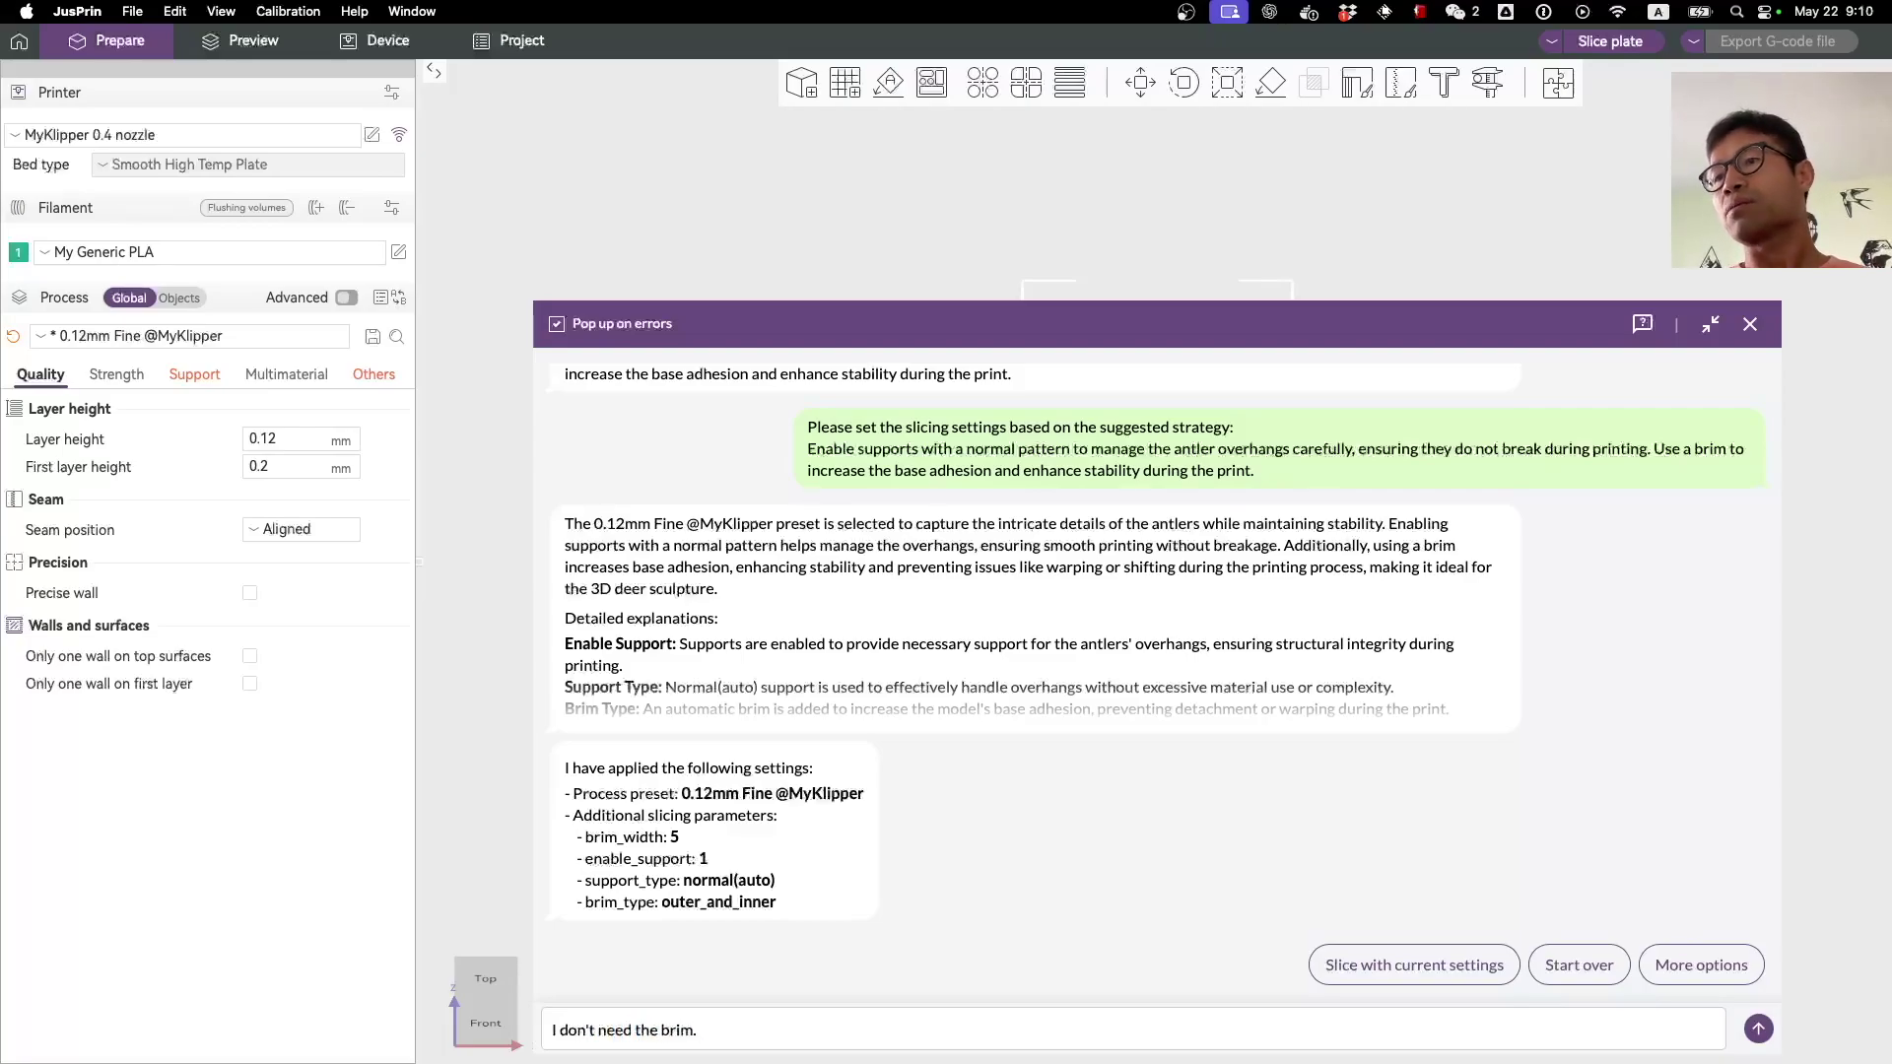
{"action": "type", "text": " remove it"}
Step: Send 'I don't need the brim. remove it' so JusBot sets brim_type to no_brim
{"action": "key", "text": "Return"}
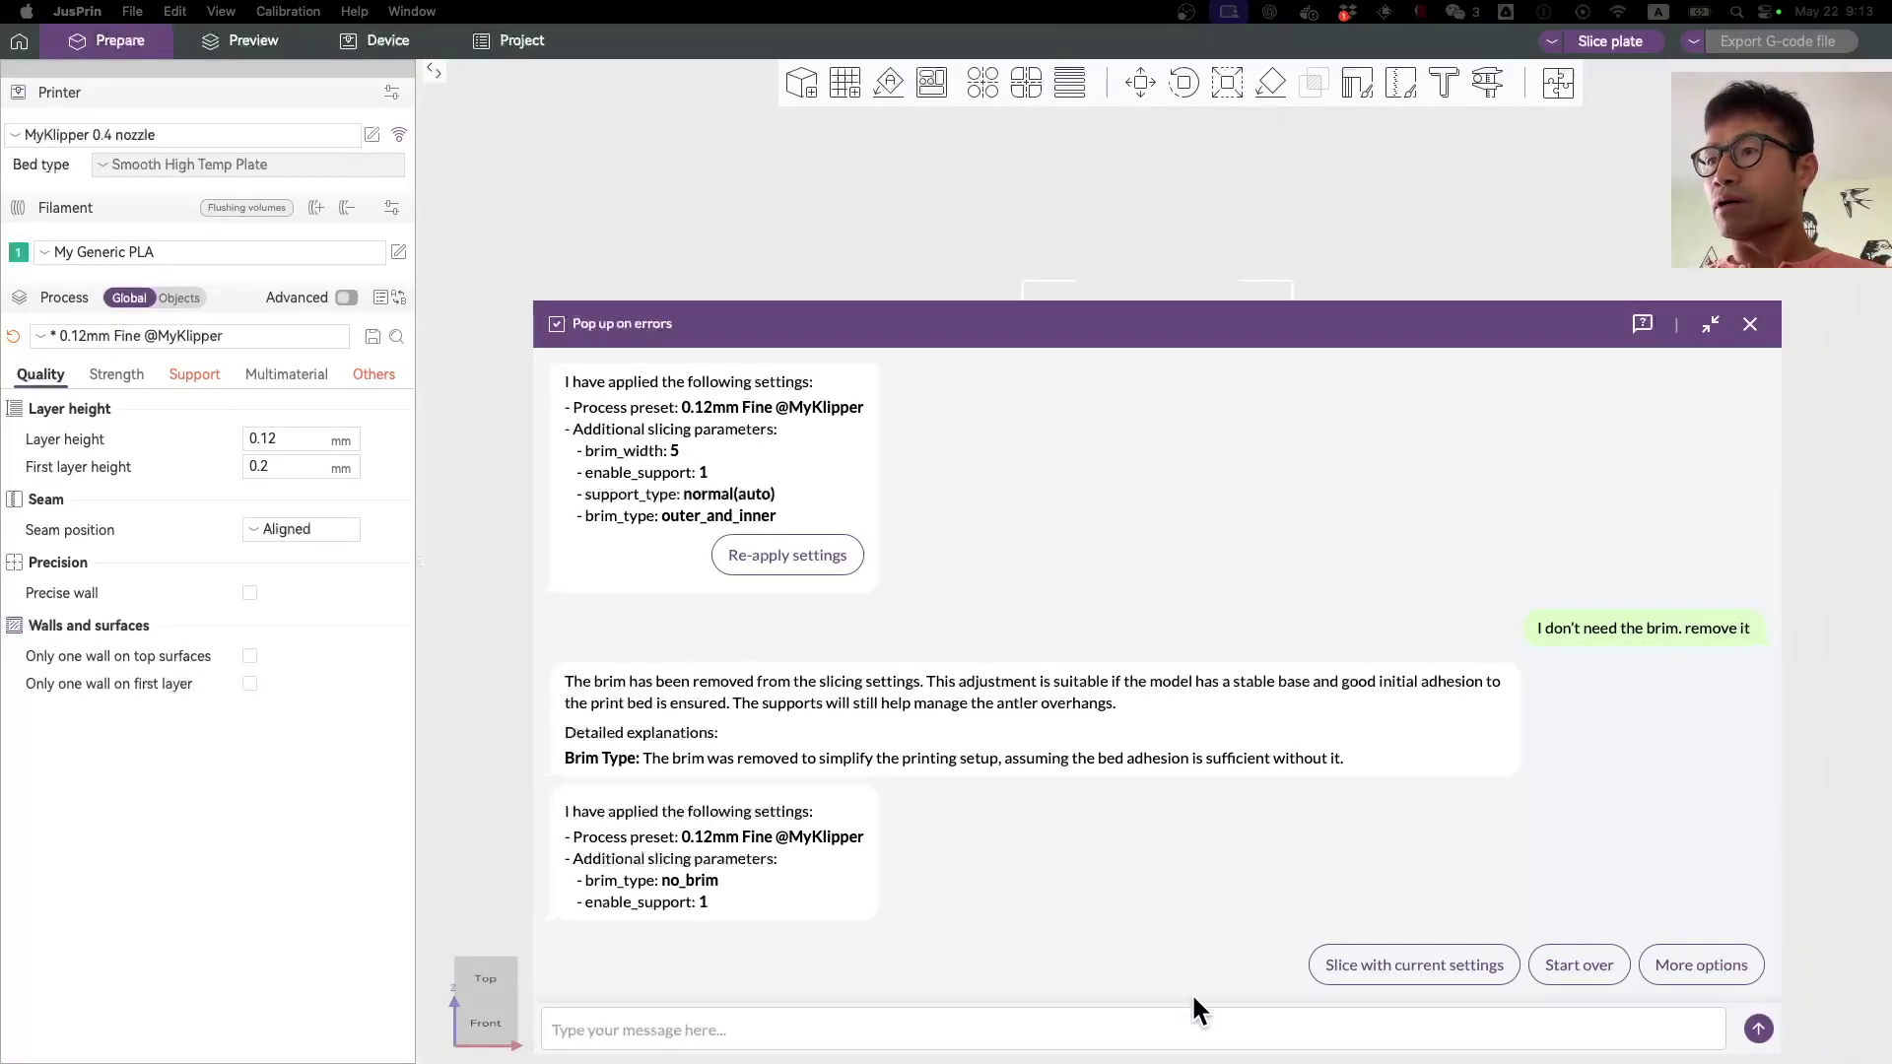
Step: Start the JusBot conversation over and pick the fast, draft-quality common printing prompt
{"action": "left_click", "coordinate": [1198, 1028]}
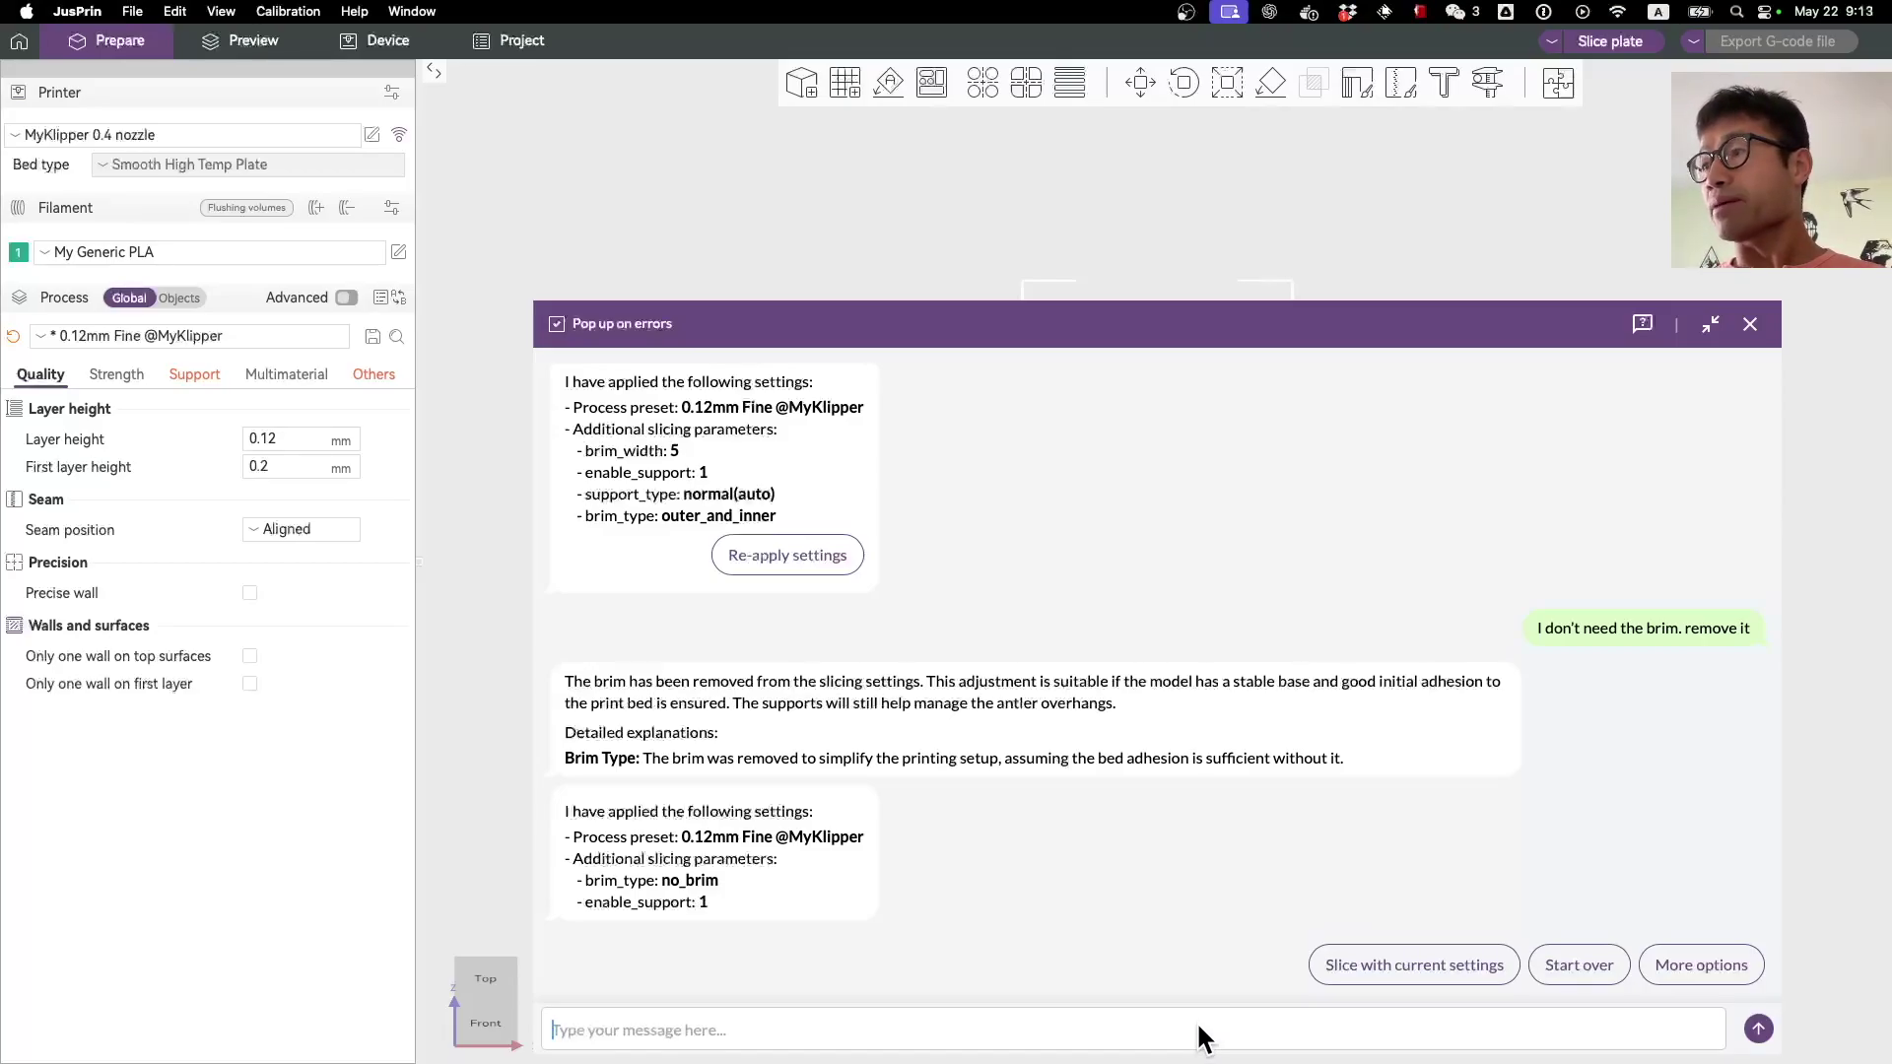
{"action": "left_click", "coordinate": [1577, 967]}
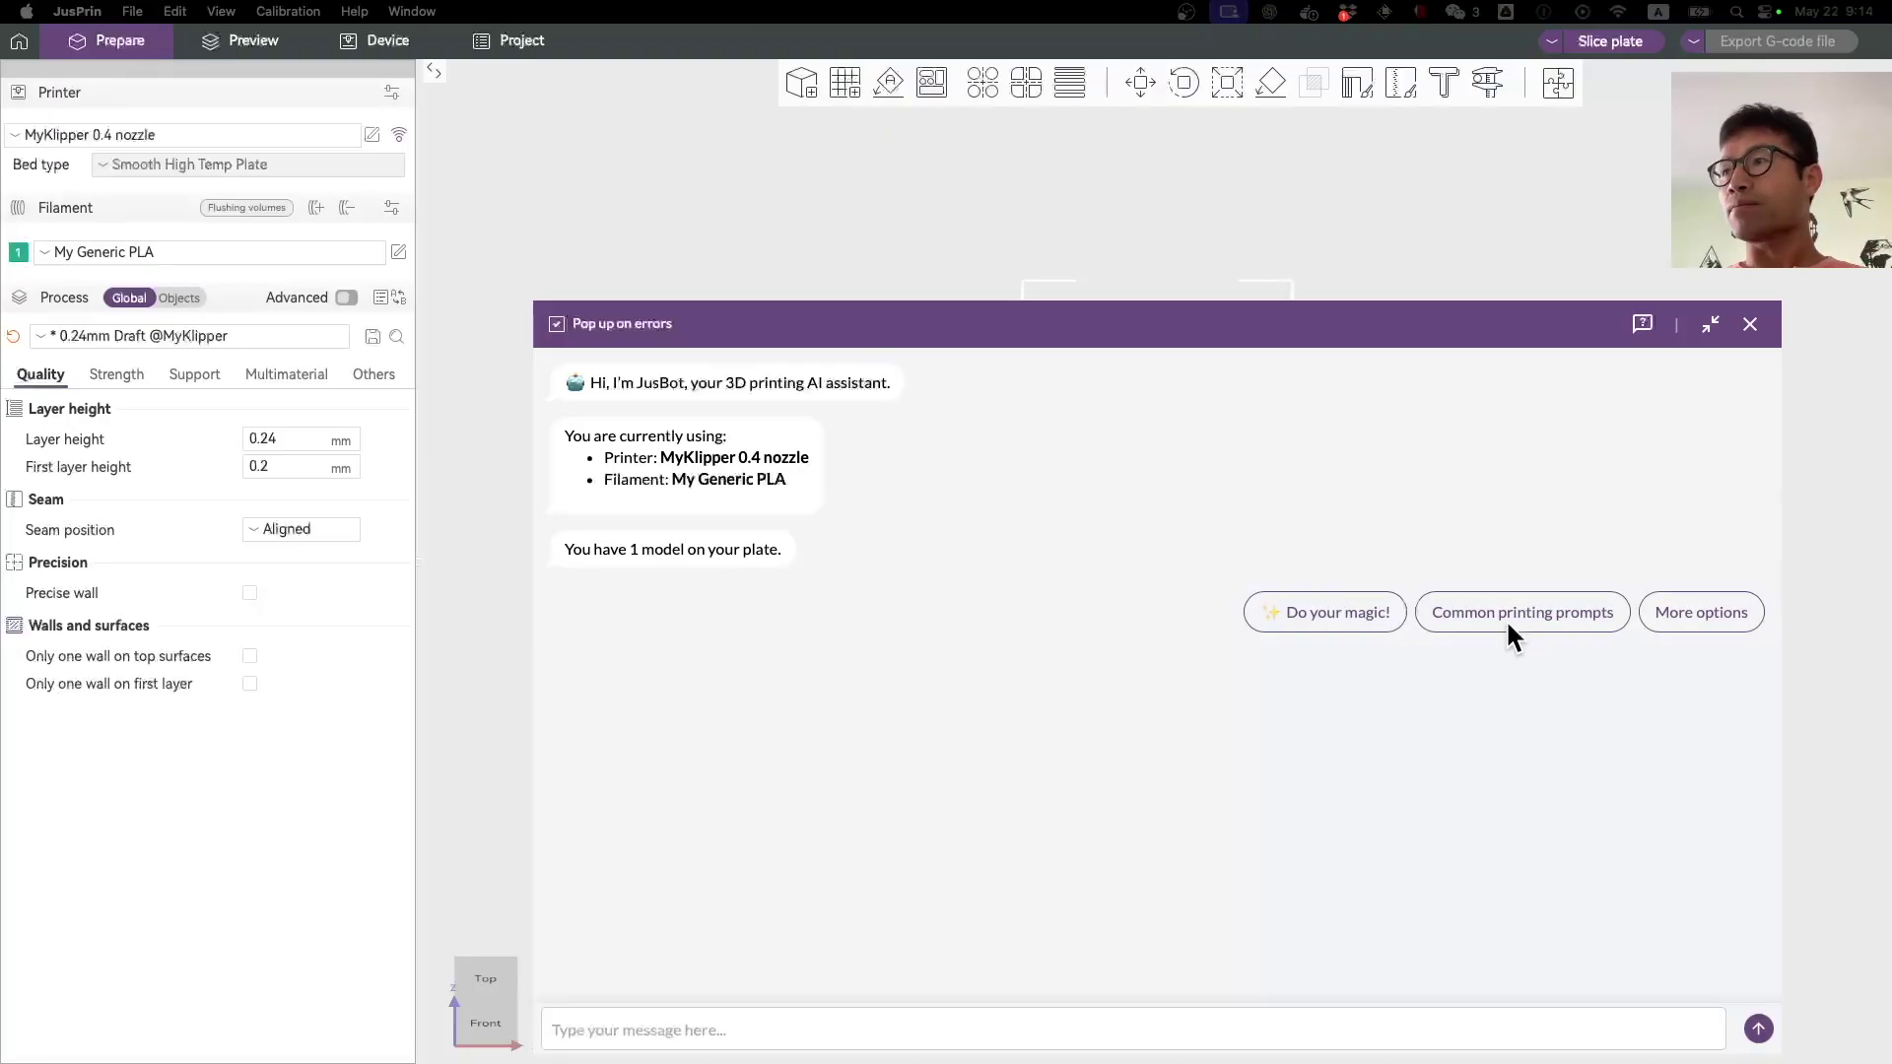
{"action": "left_click", "coordinate": [1515, 628]}
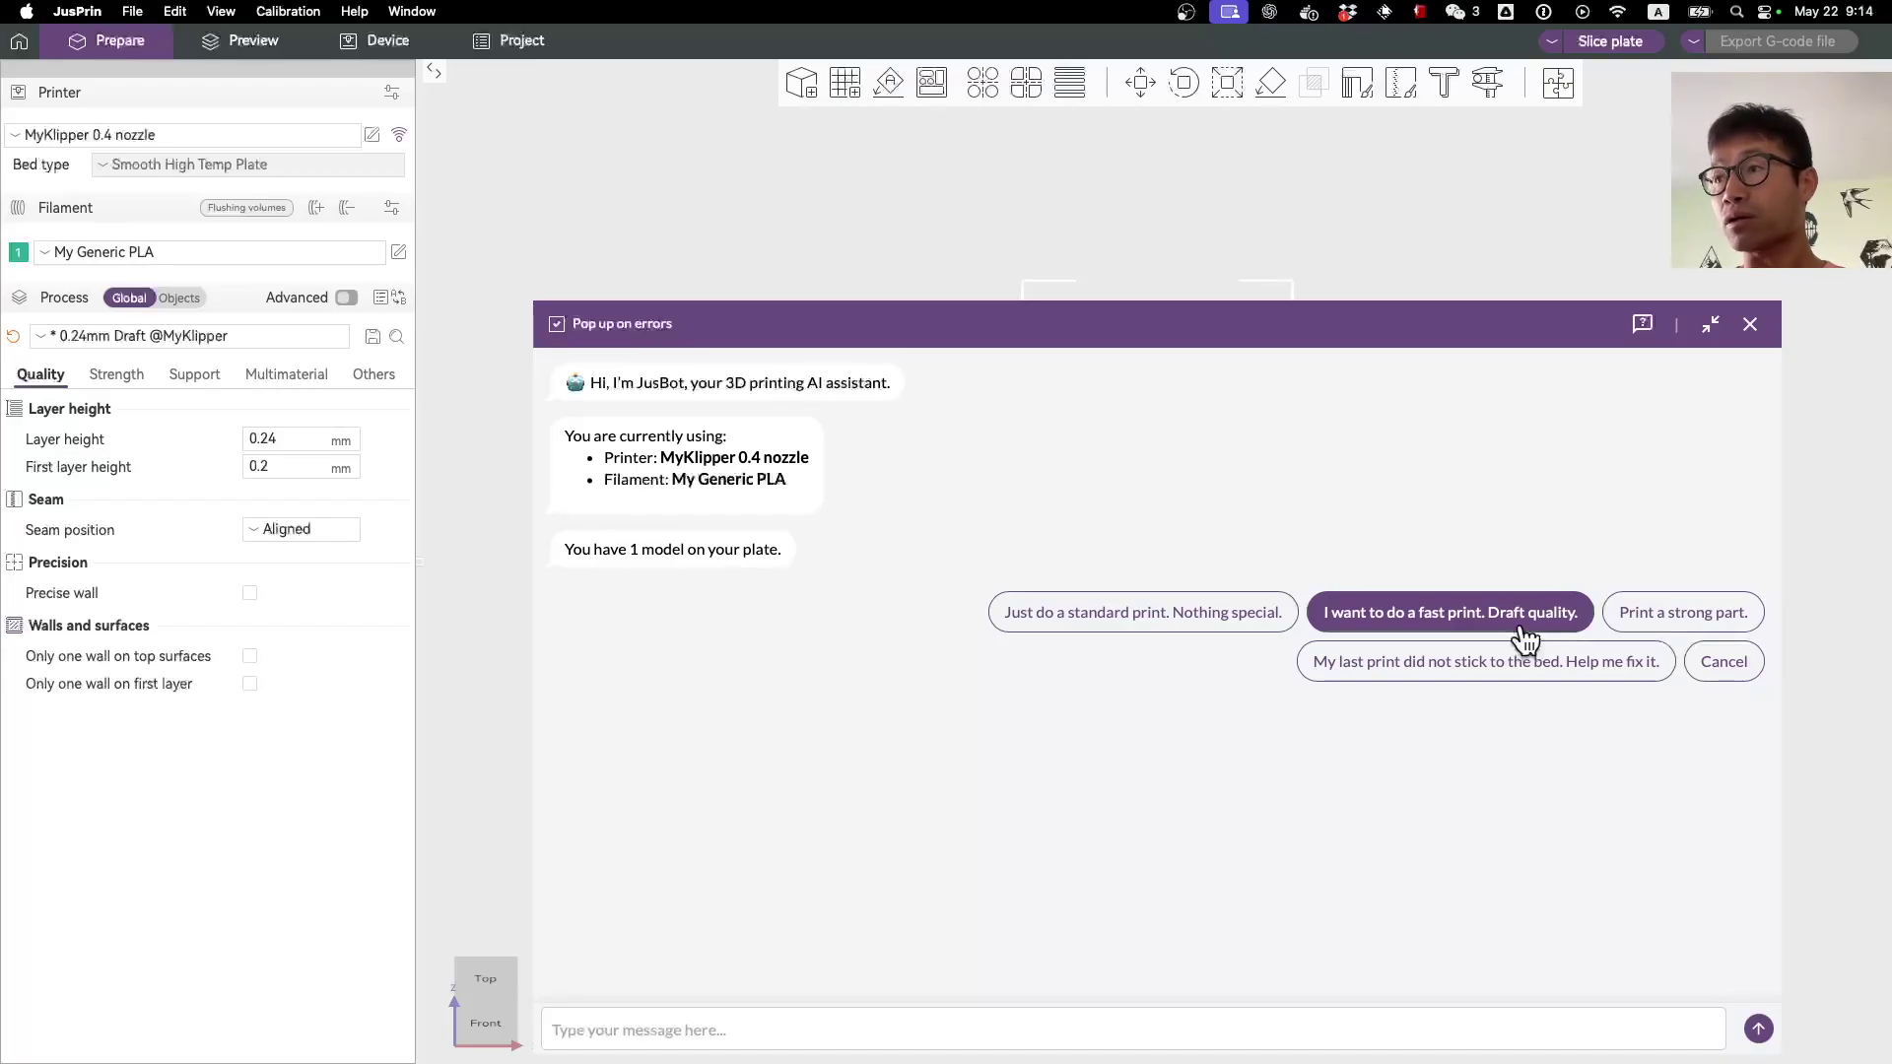
{"action": "left_click", "coordinate": [1524, 639]}
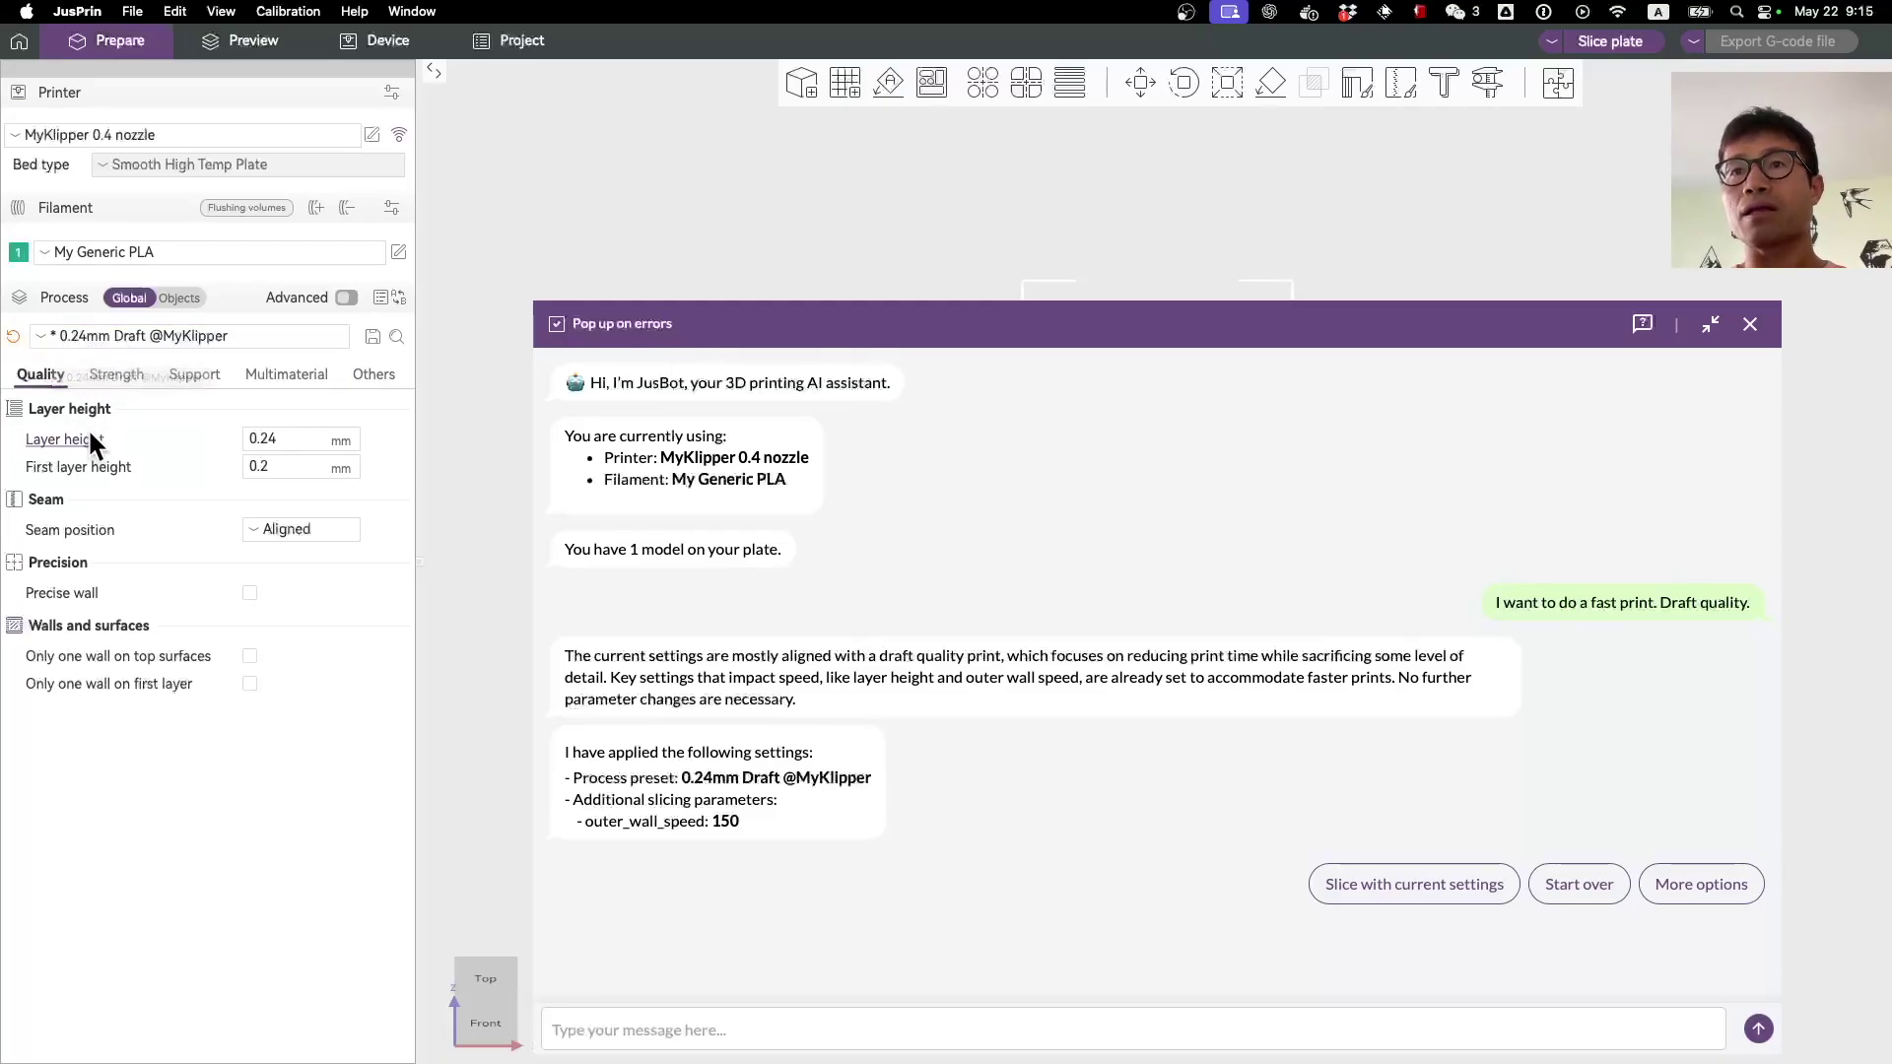
{"action": "left_click", "coordinate": [127, 374]}
Step: Enable the advanced process settings and view the speeds: outer wall 150 mm/s, inner wall 200 mm/s
{"action": "left_click", "coordinate": [186, 386]}
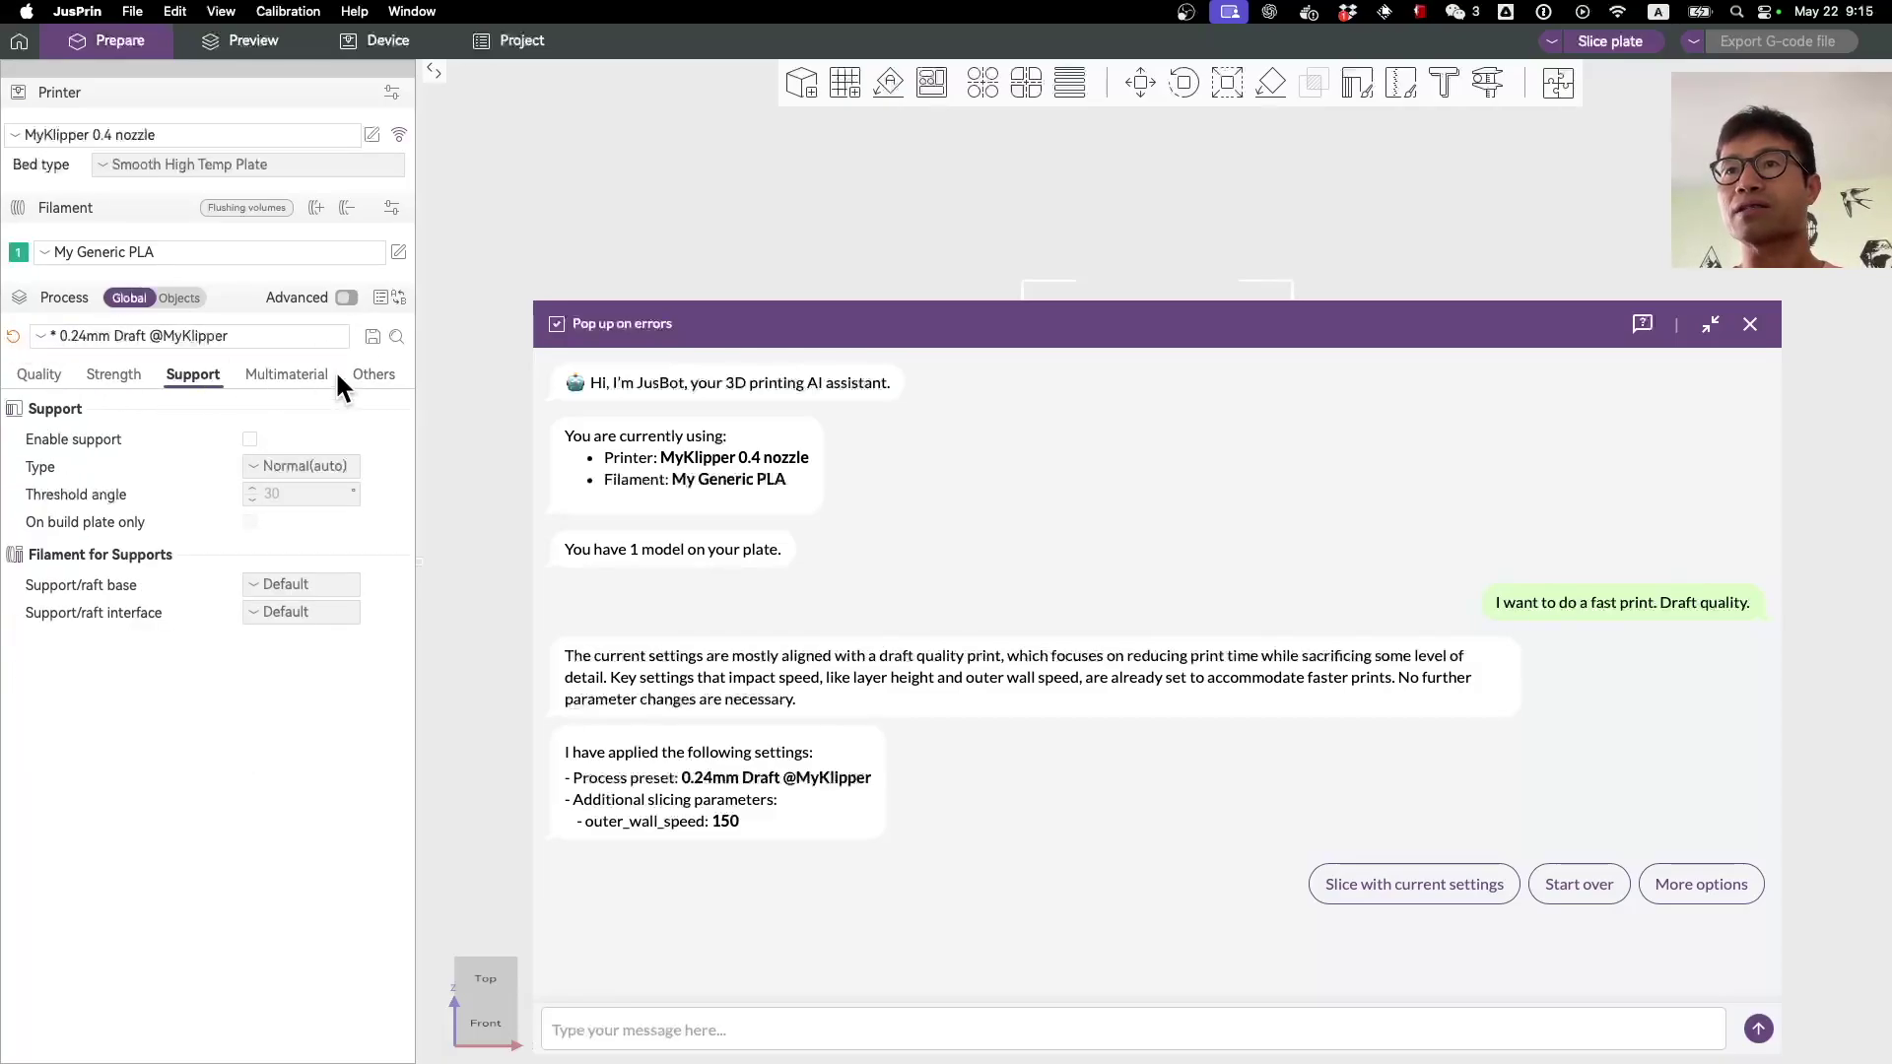
{"action": "left_click", "coordinate": [345, 297]}
{"action": "left_click", "coordinate": [165, 380]}
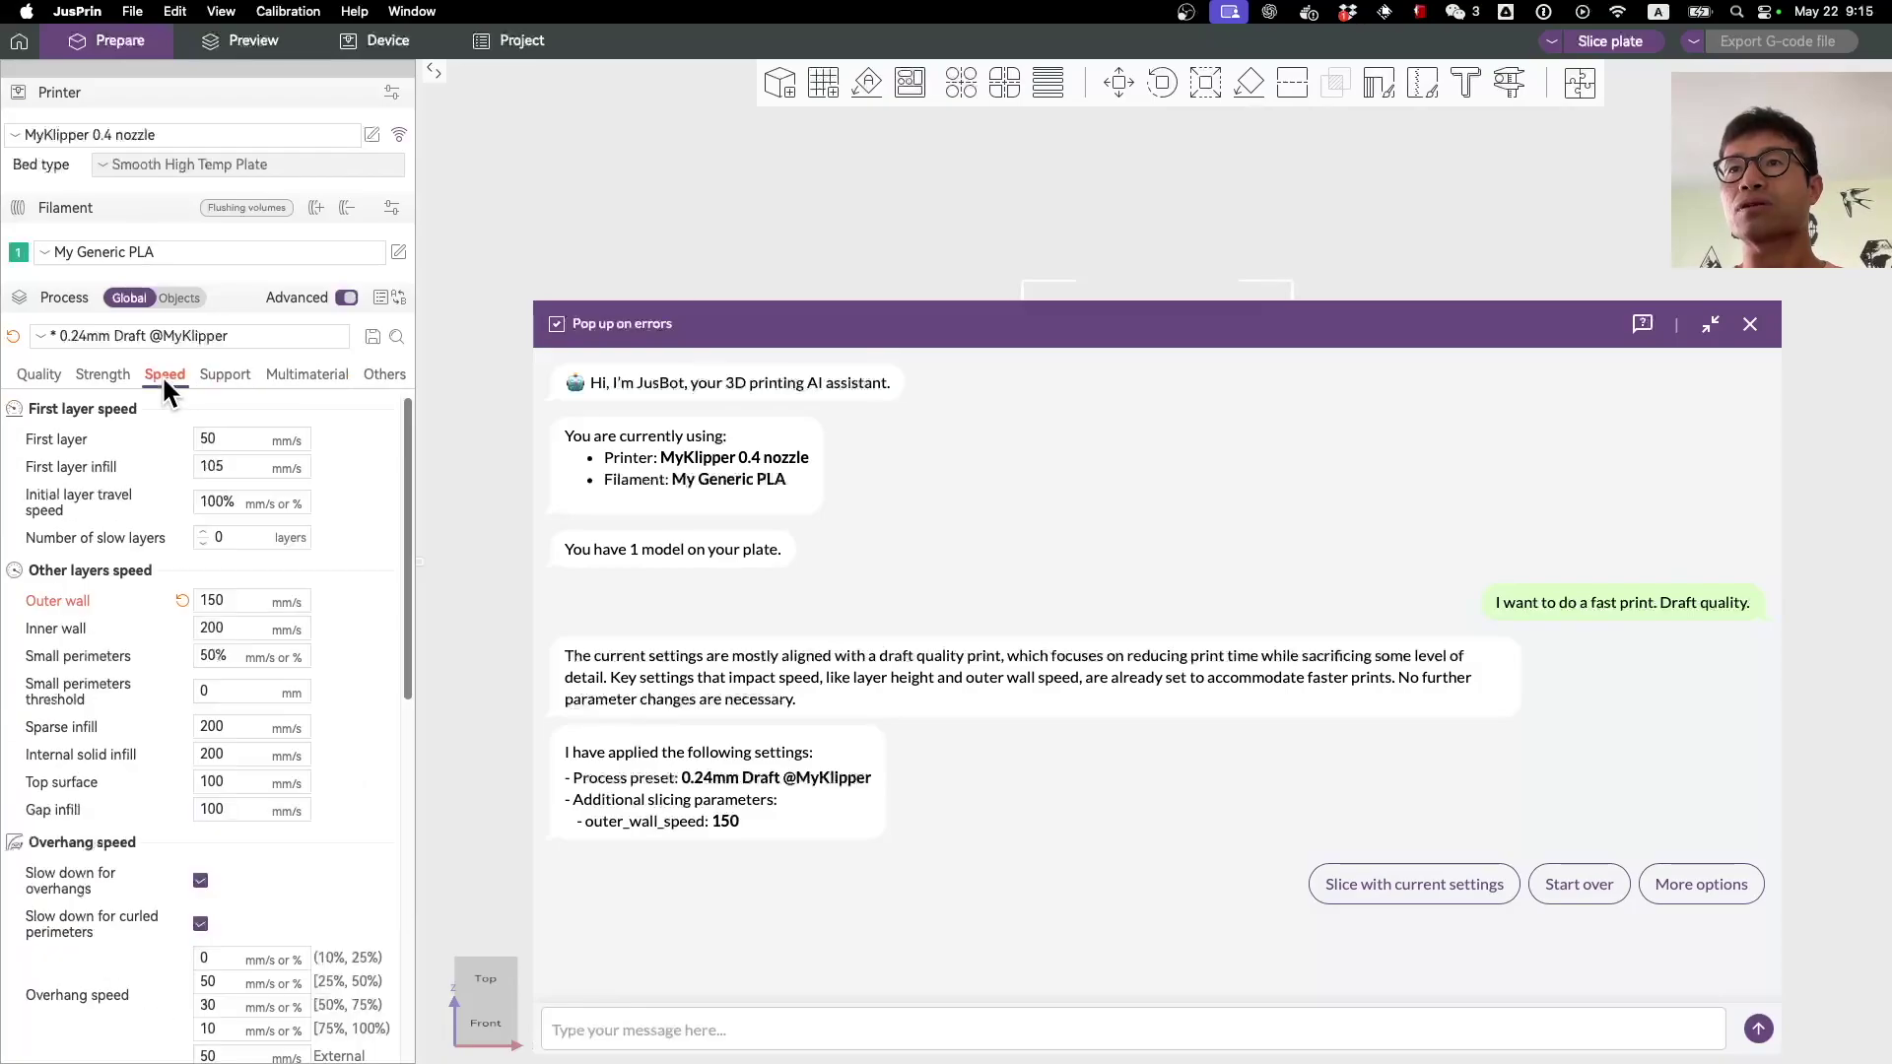
{"action": "scroll", "coordinate": [138, 482], "scroll_direction": "down", "scroll_amount": 3}
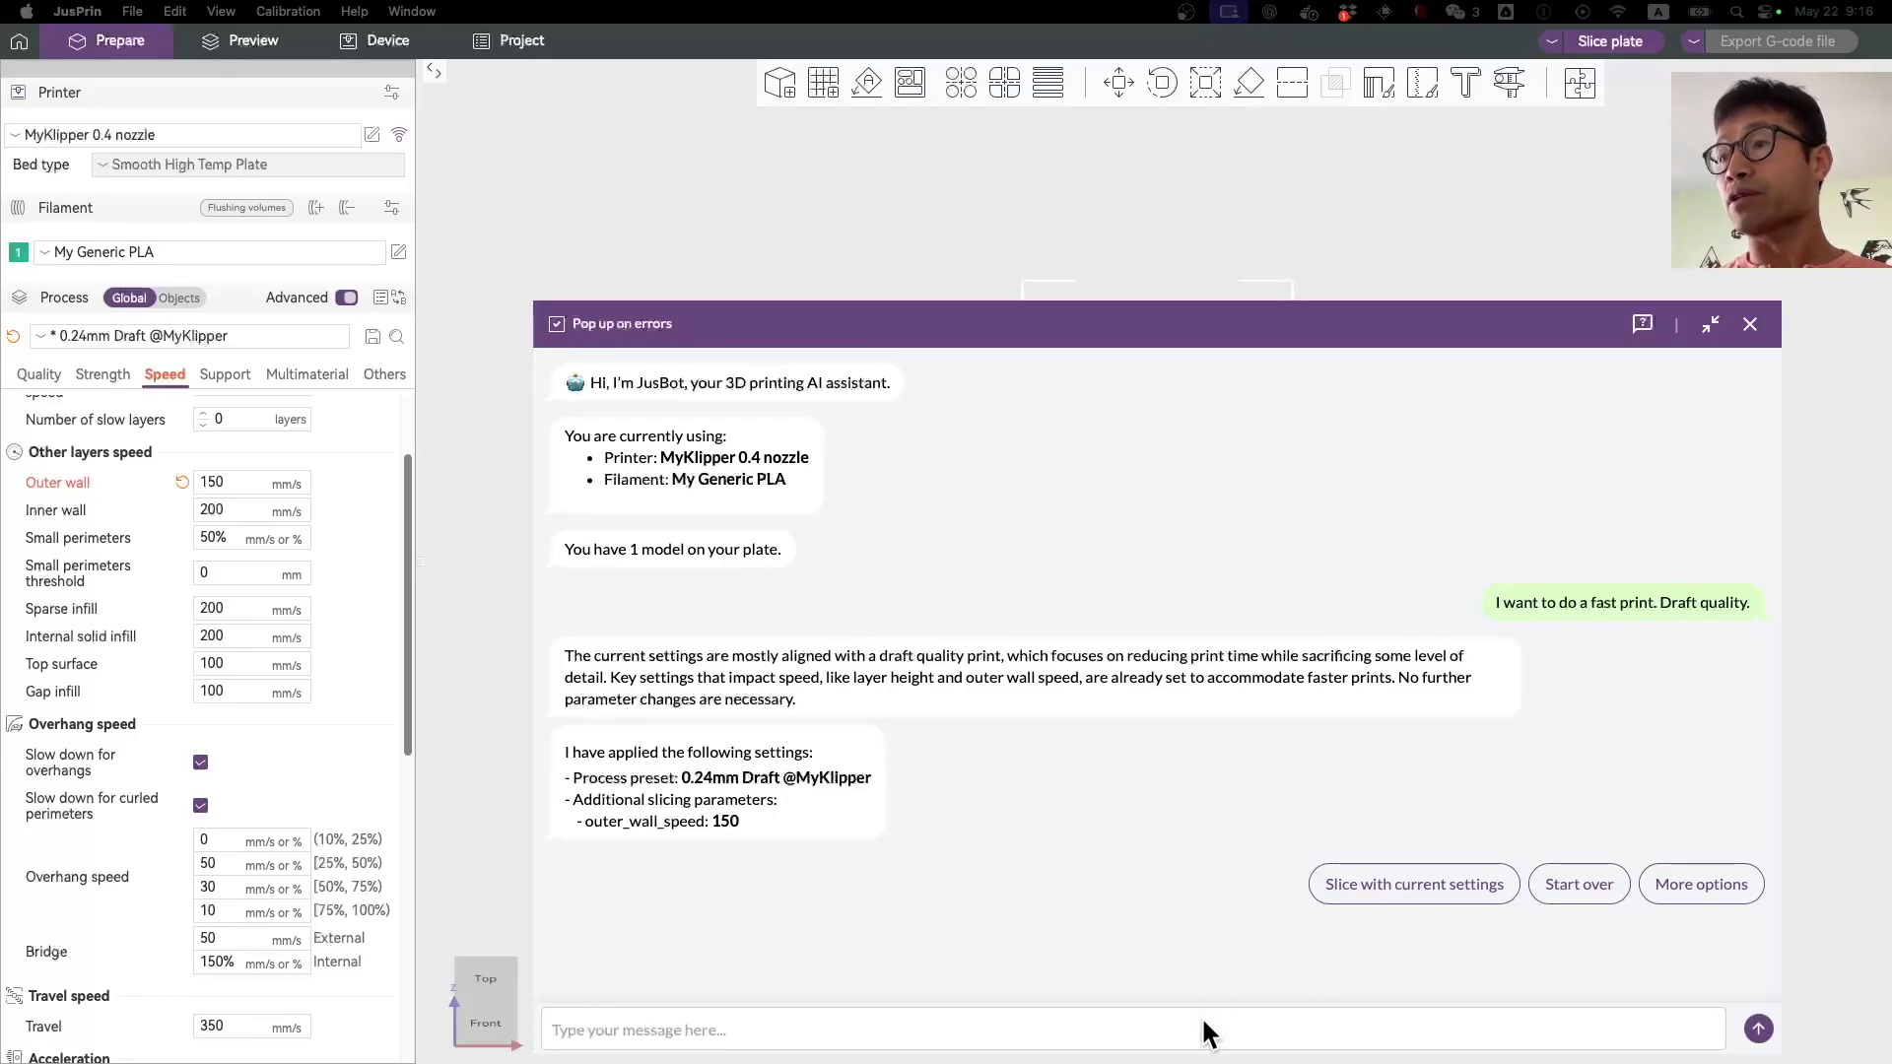
Step: Ask JusBot to slice the print with better bed adhesion, getting an 8 mm brim and 30 mm/s first layer
{"action": "type", "text": "W"}
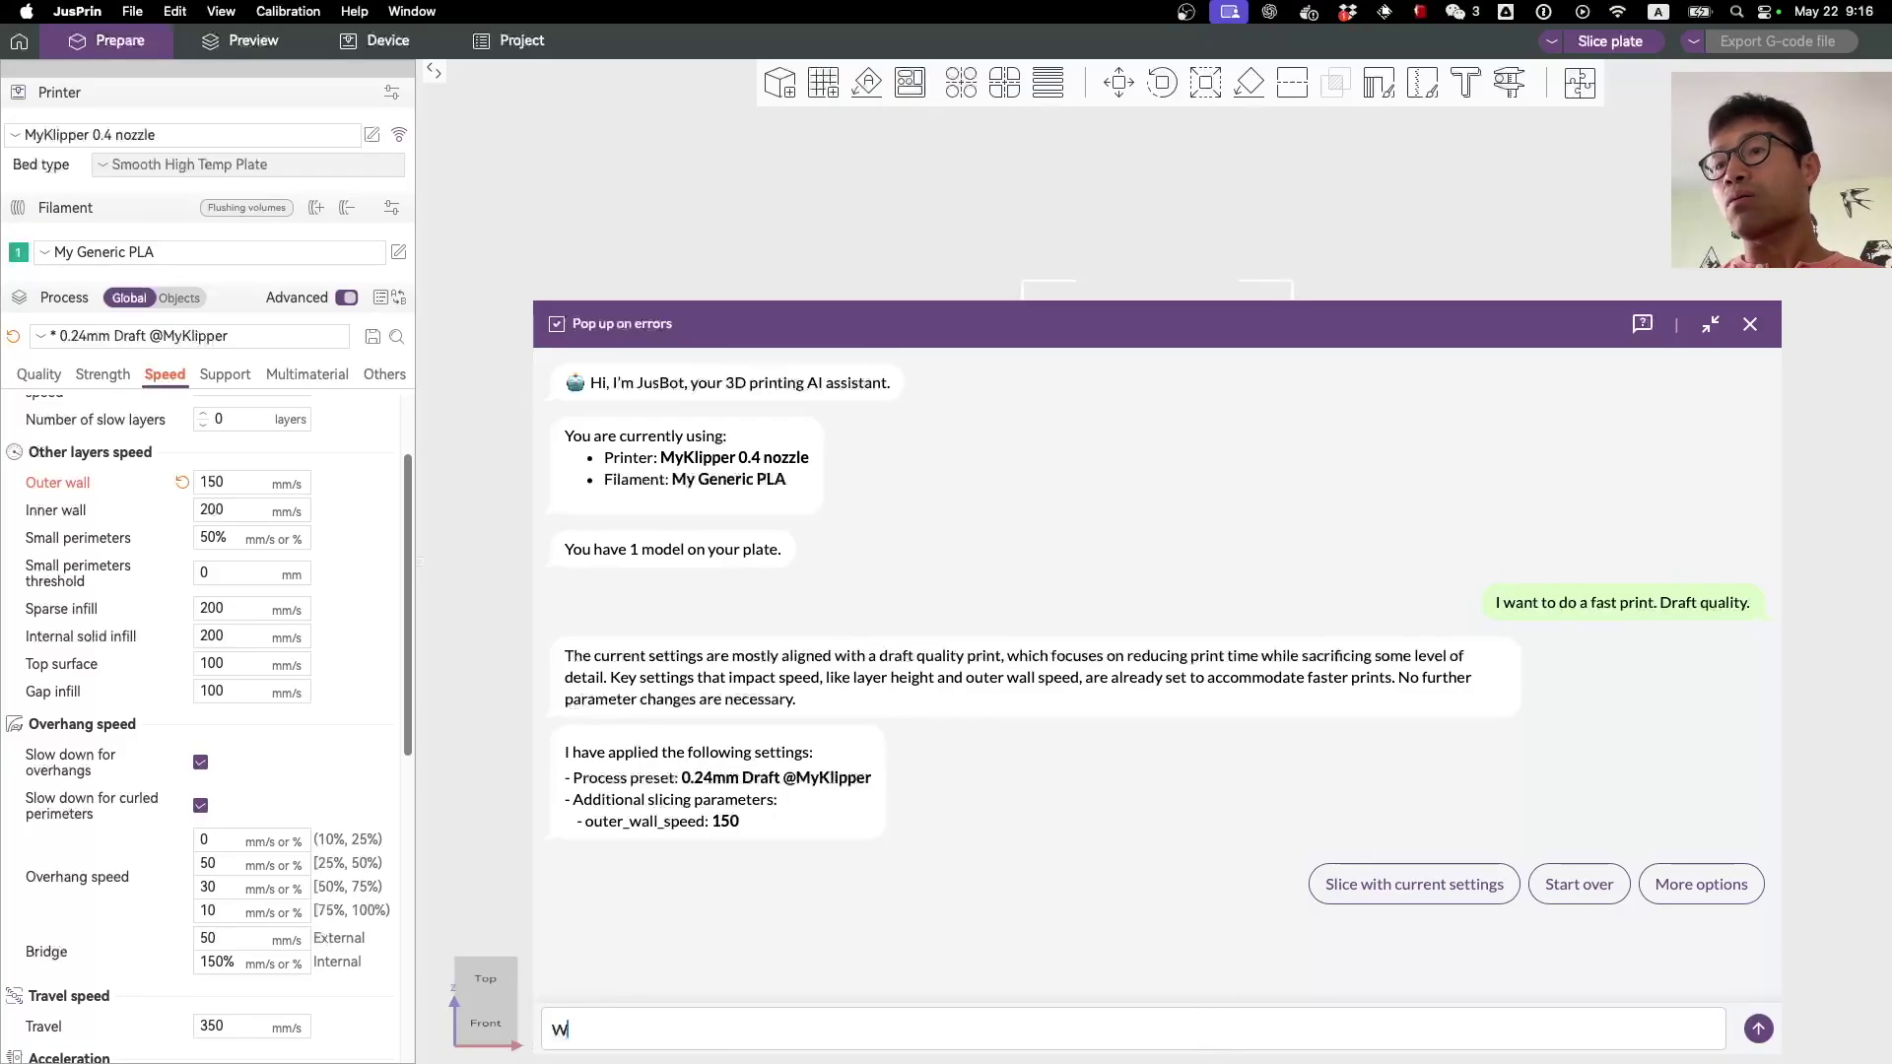
{"action": "type", "text": "ell I'm actually "}
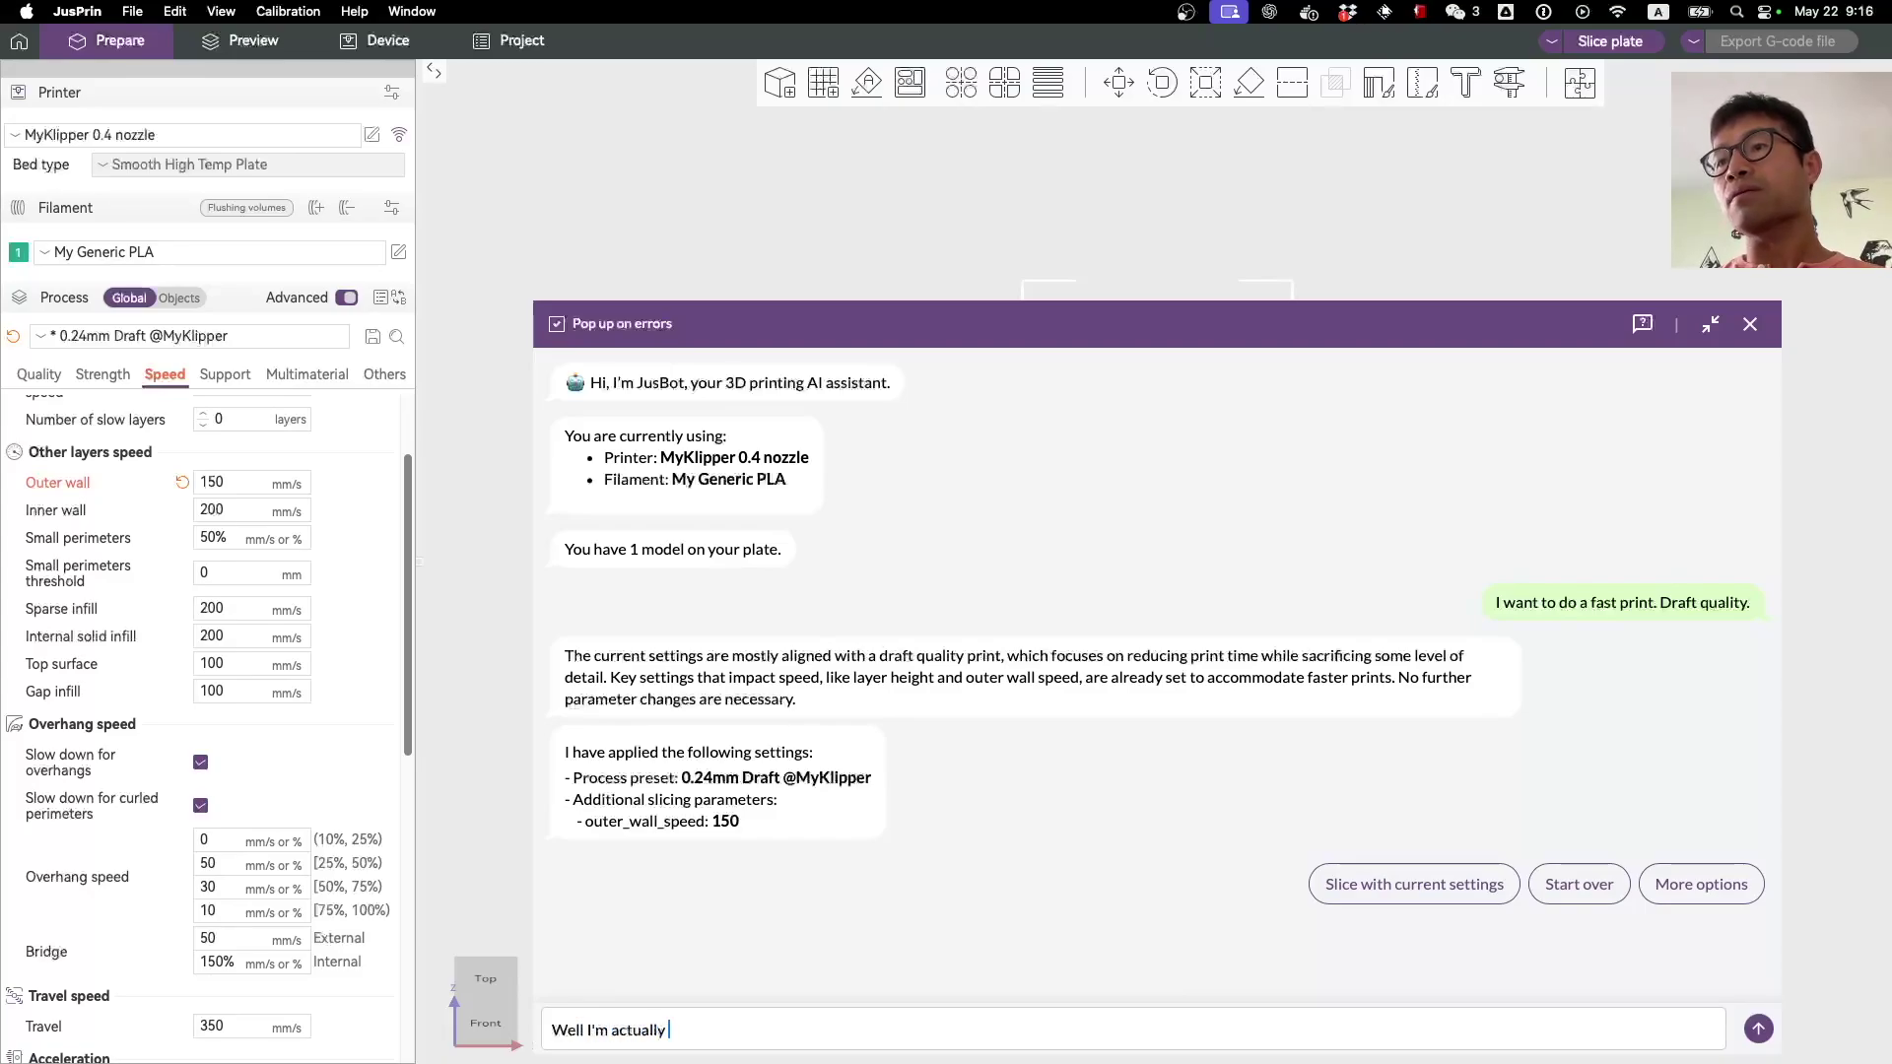
{"action": "type", "text": "afraid that thi"}
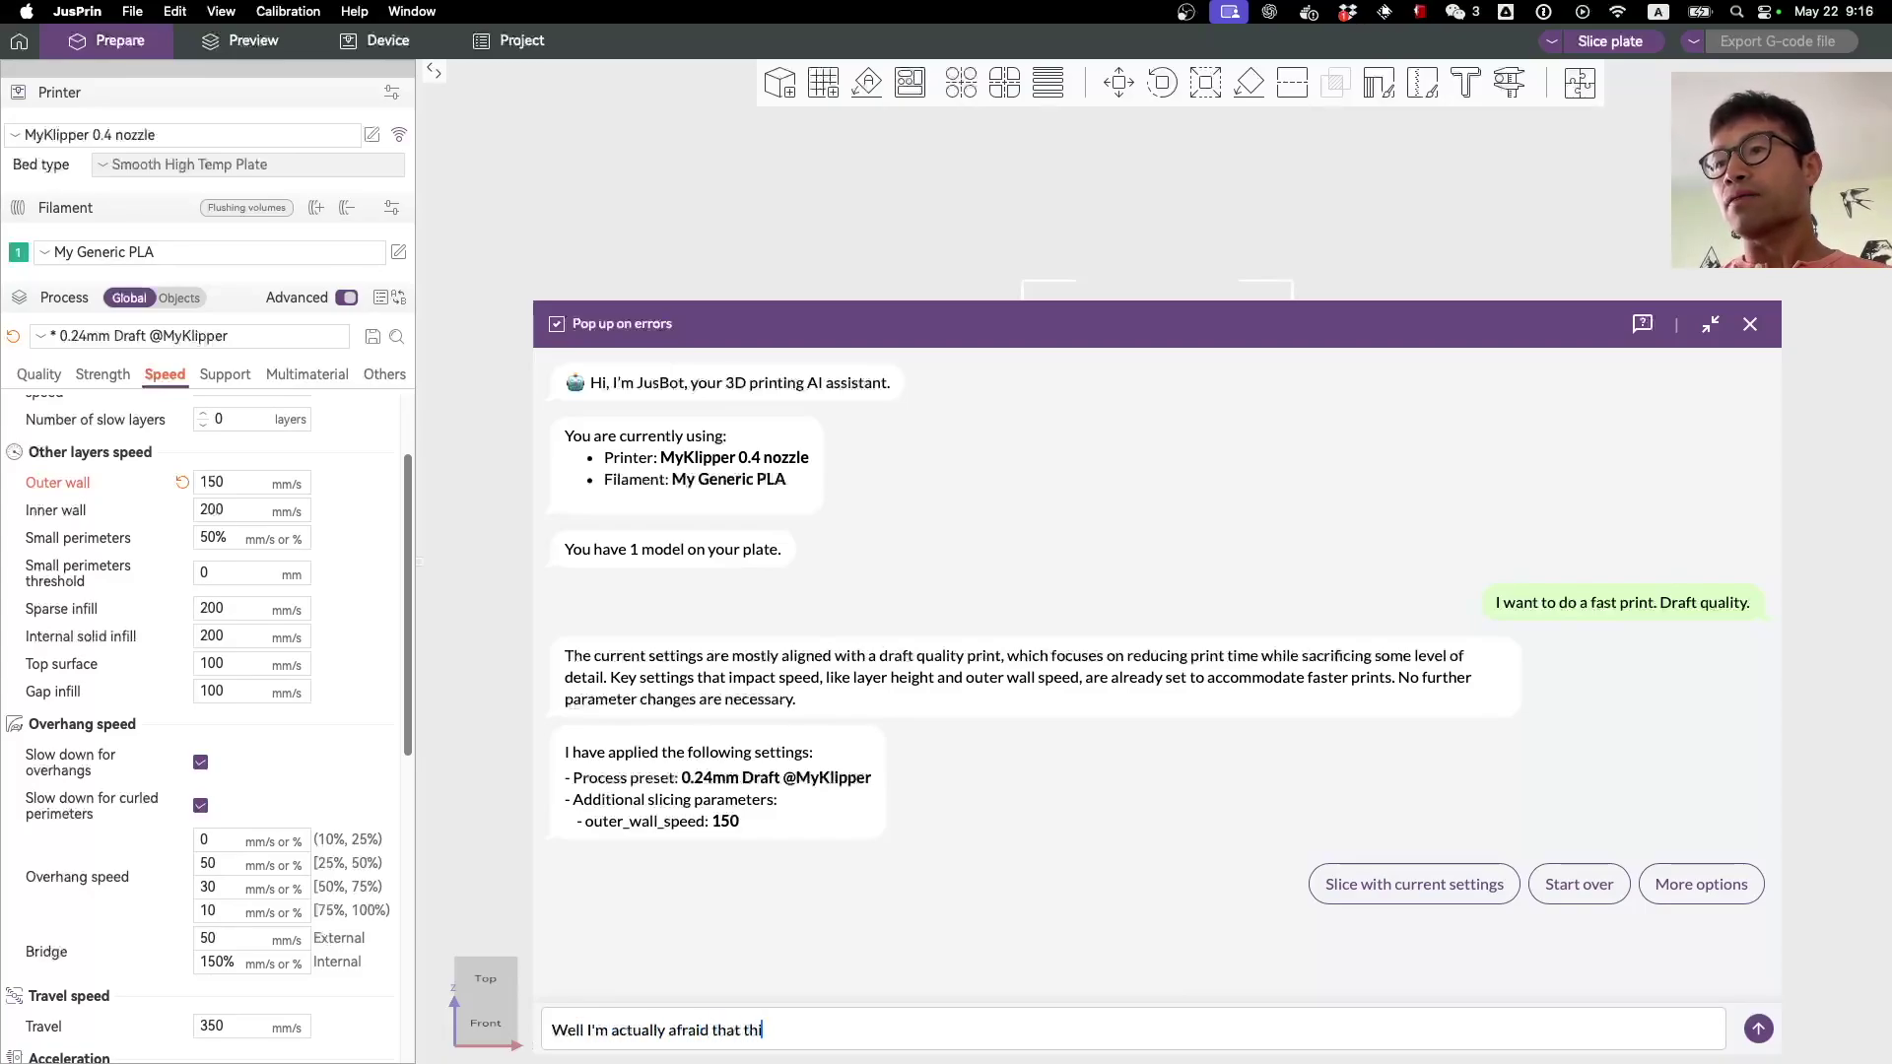
{"action": "type", "text": "s print ma"}
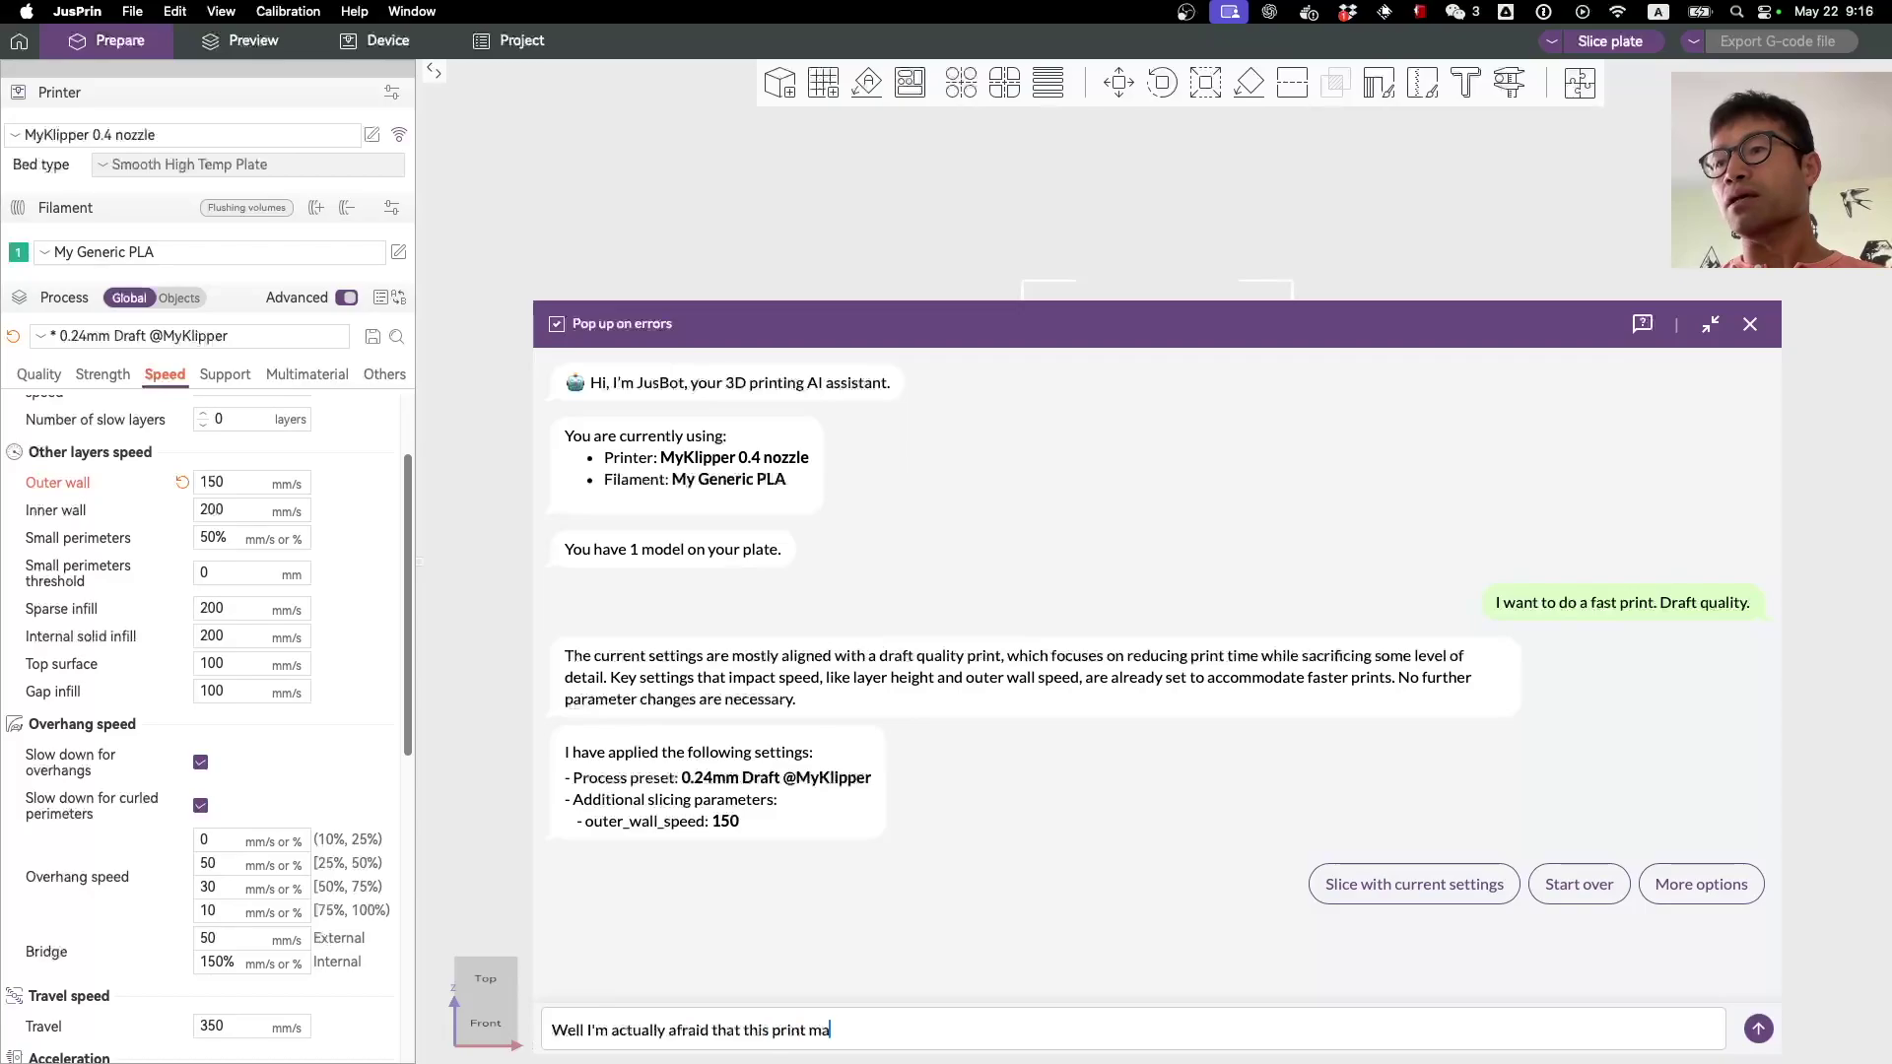
{"action": "type", "text": "y not stick to the pl"}
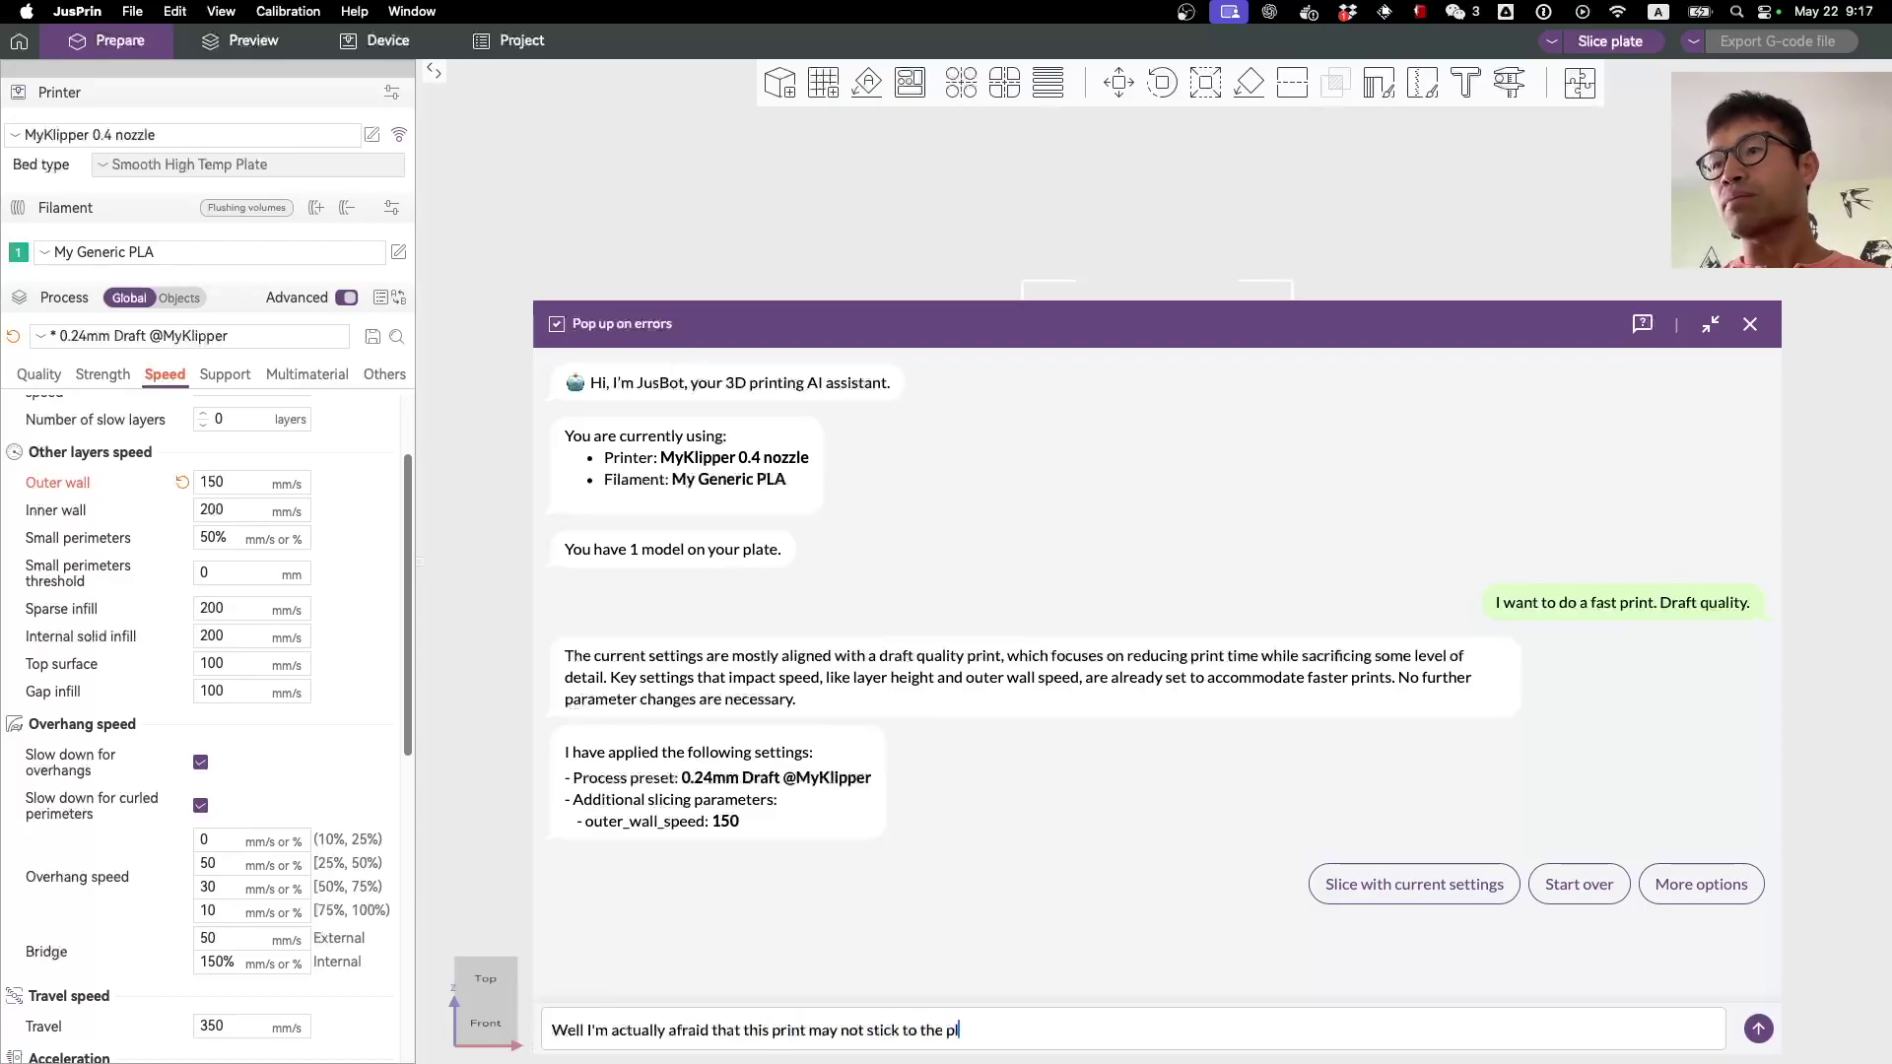
{"action": "type", "text": "ate. help"}
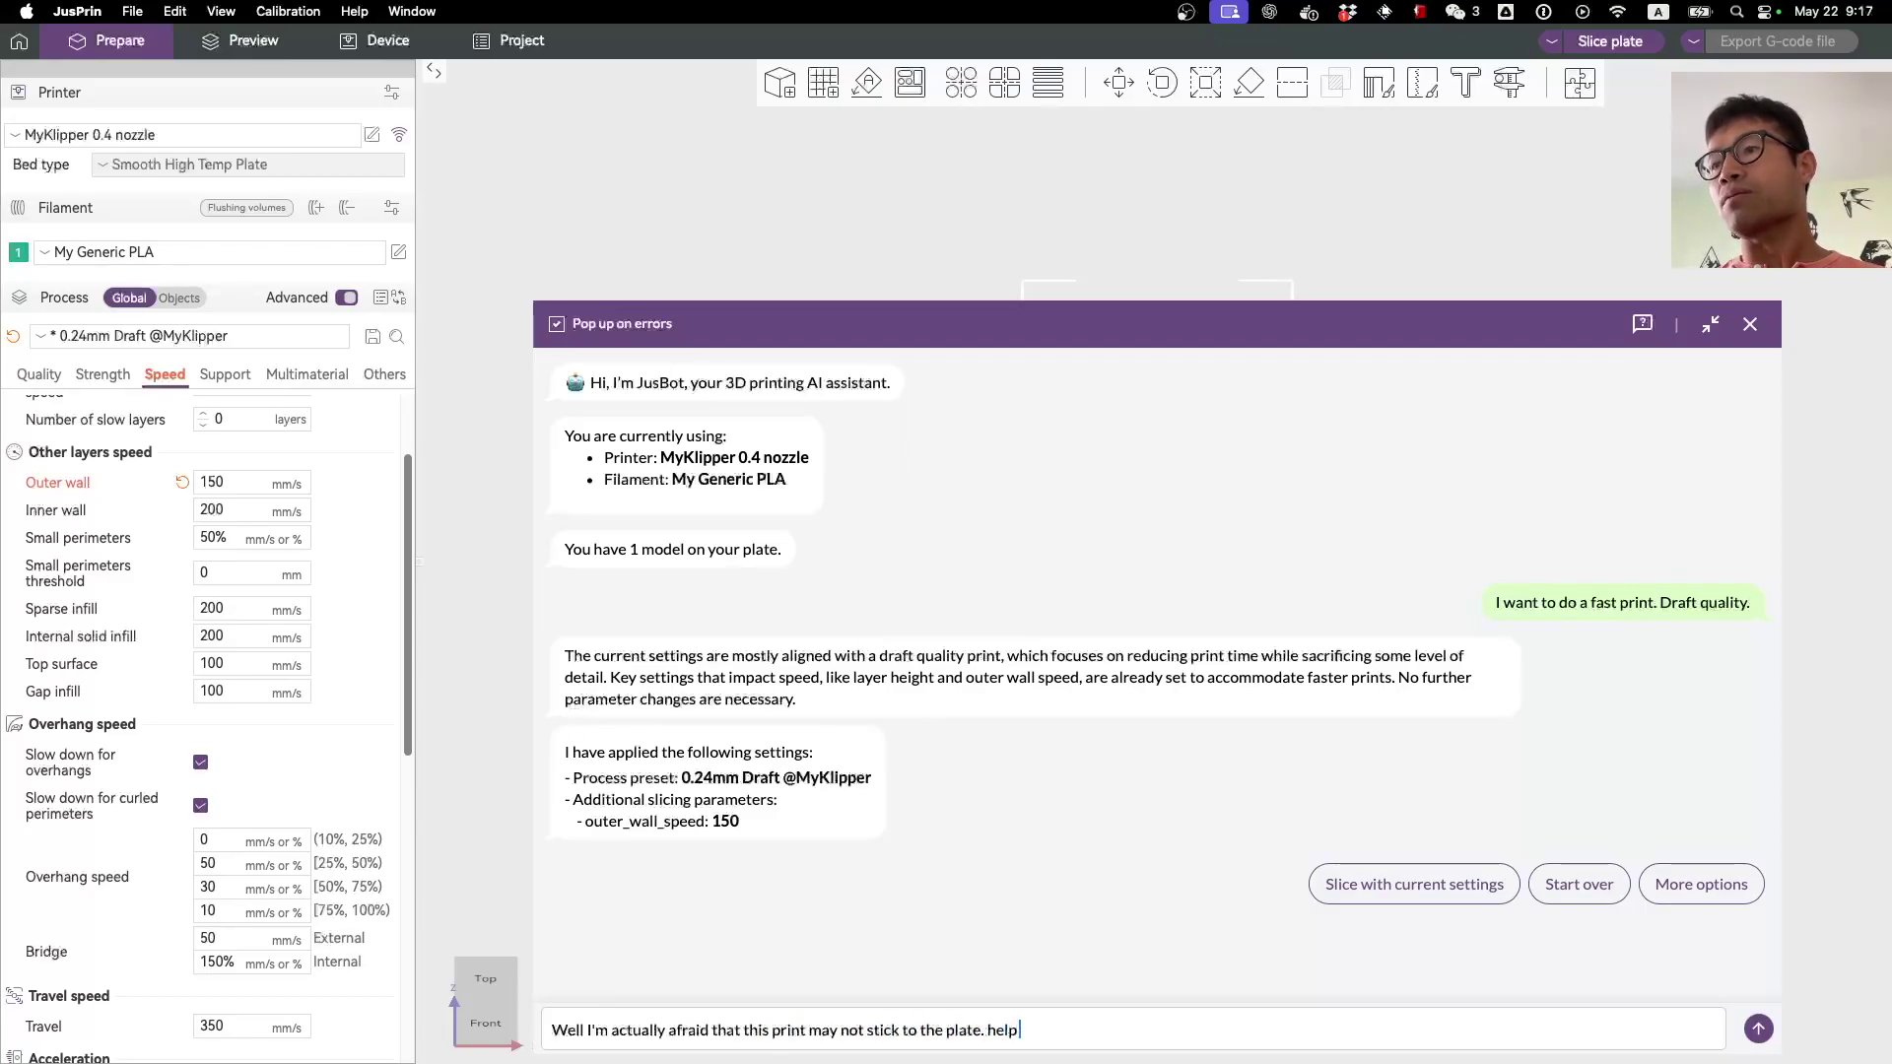
{"action": "type", "text": " me slice it in"}
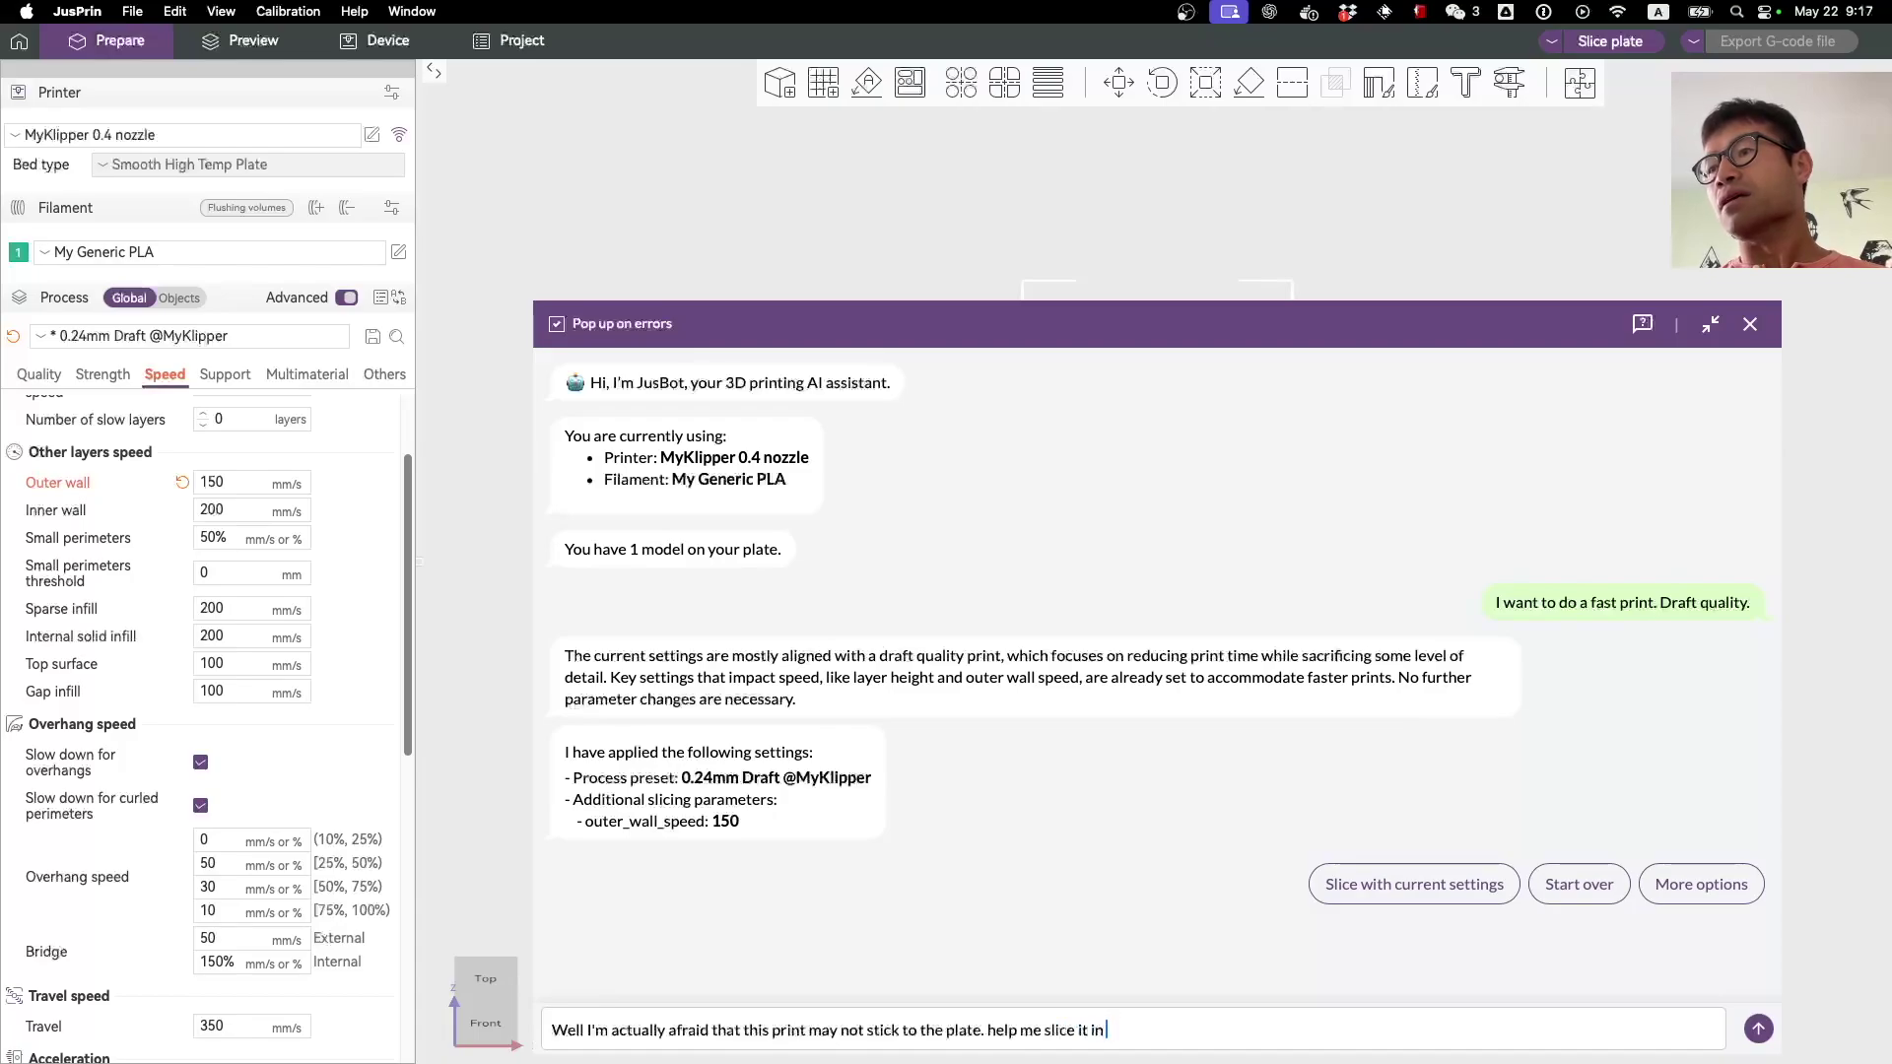
{"action": "type", "text": " a way that it can"}
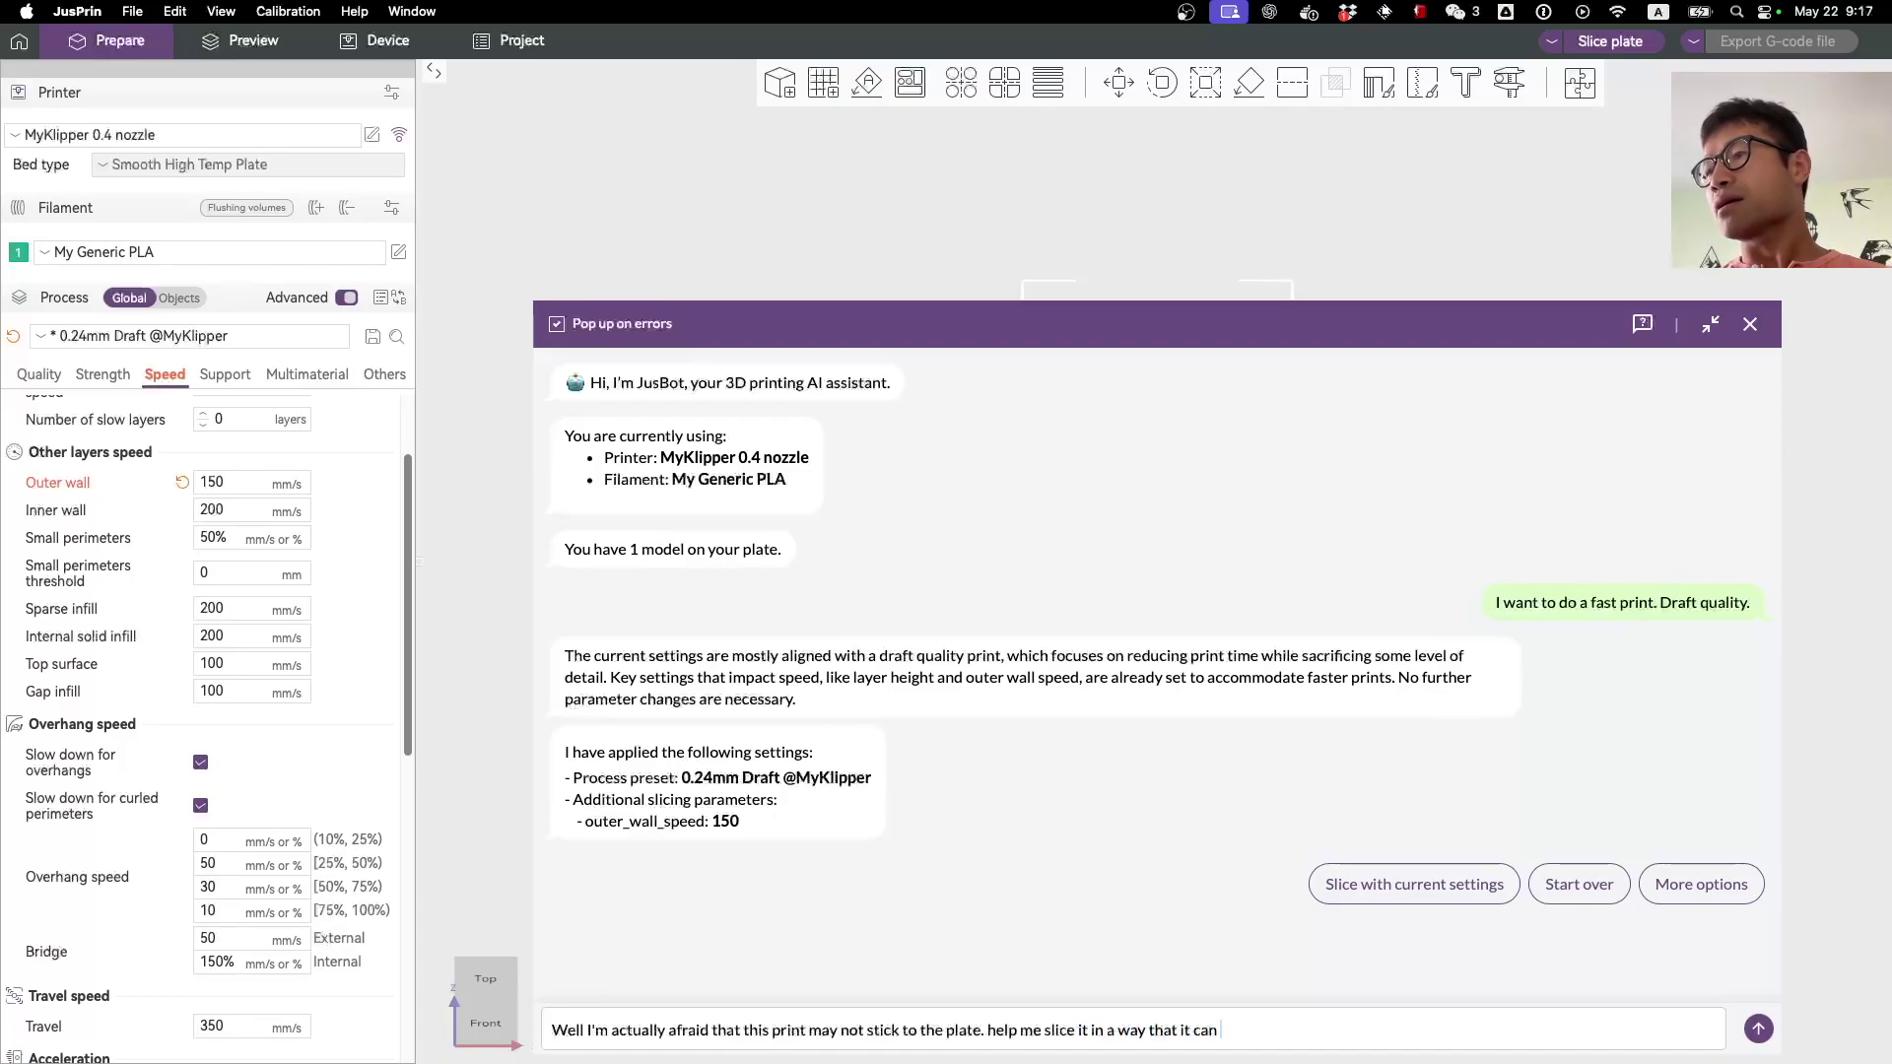
{"action": "key", "text": "BackSpace"}
{"action": "key", "text": "BackSpace"}
{"action": "key", "text": "BackSpace"}
{"action": "key", "text": "BackSpace"}
{"action": "type", "text": "h"}
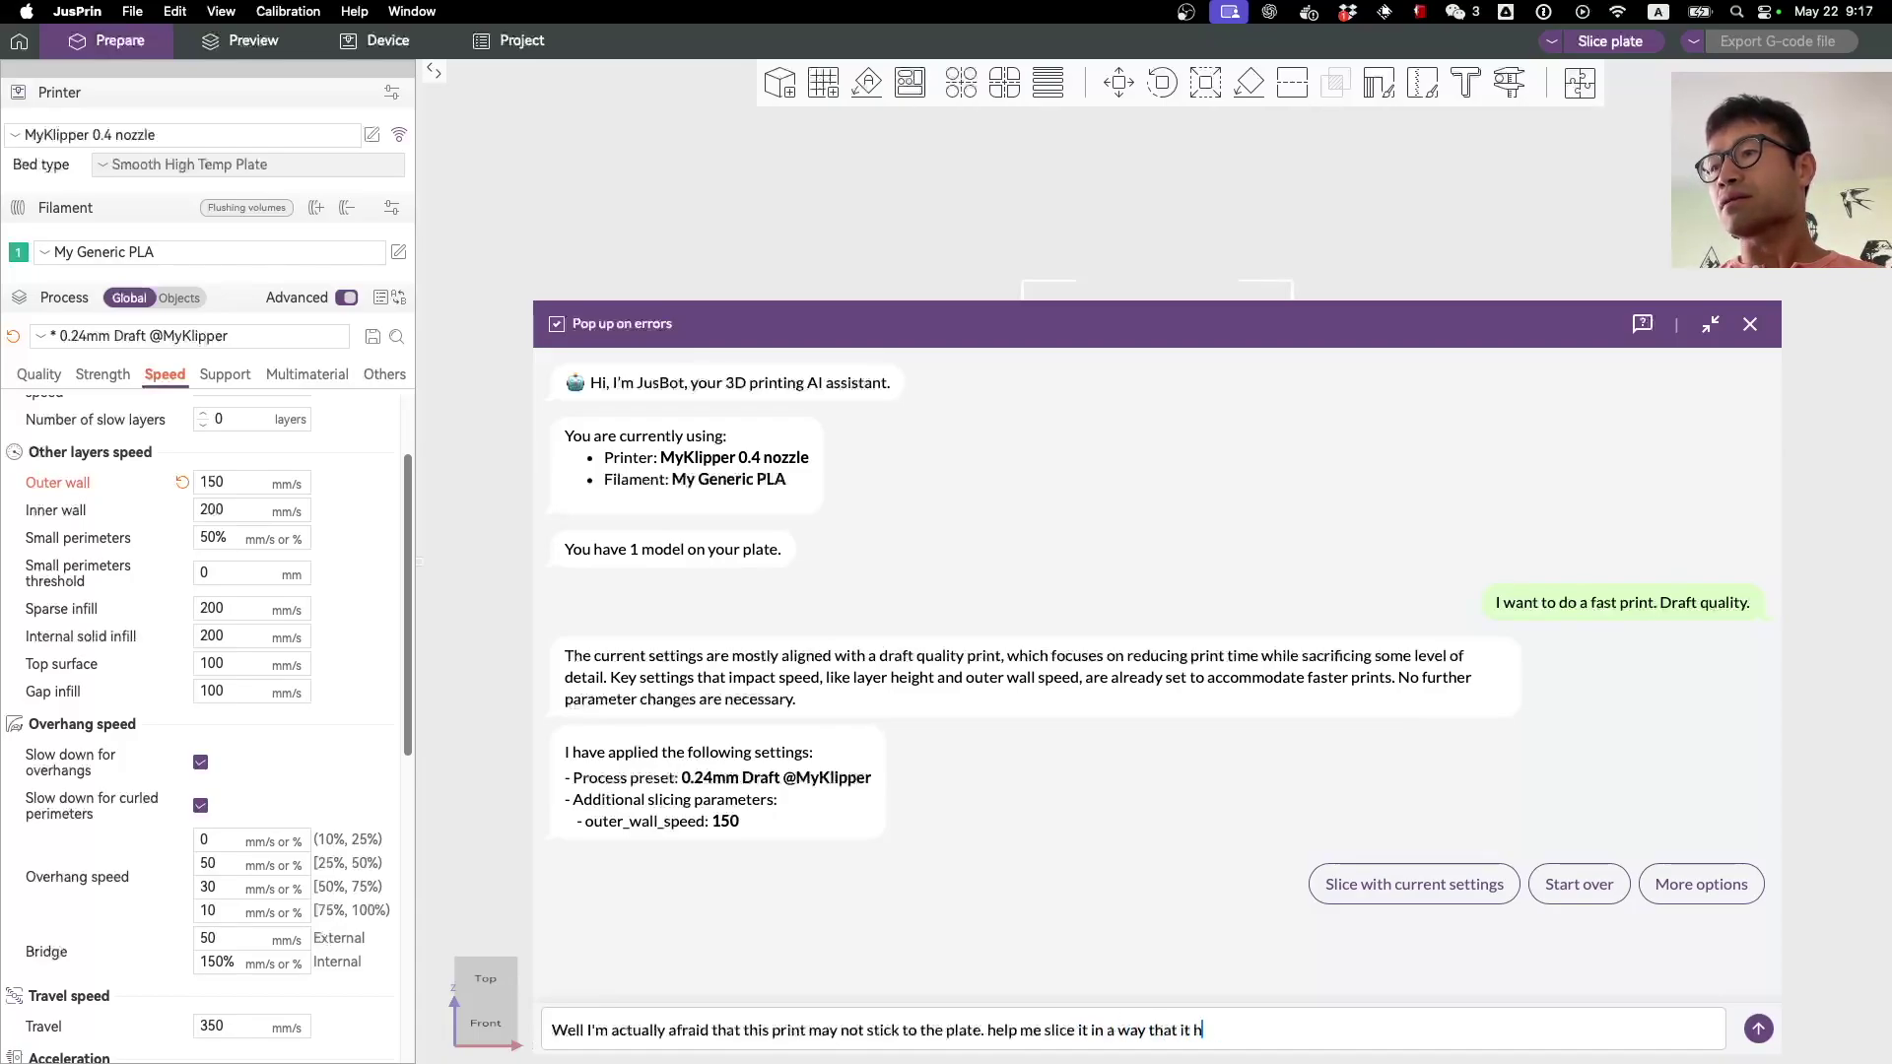
{"action": "type", "text": "as better bed ahd"}
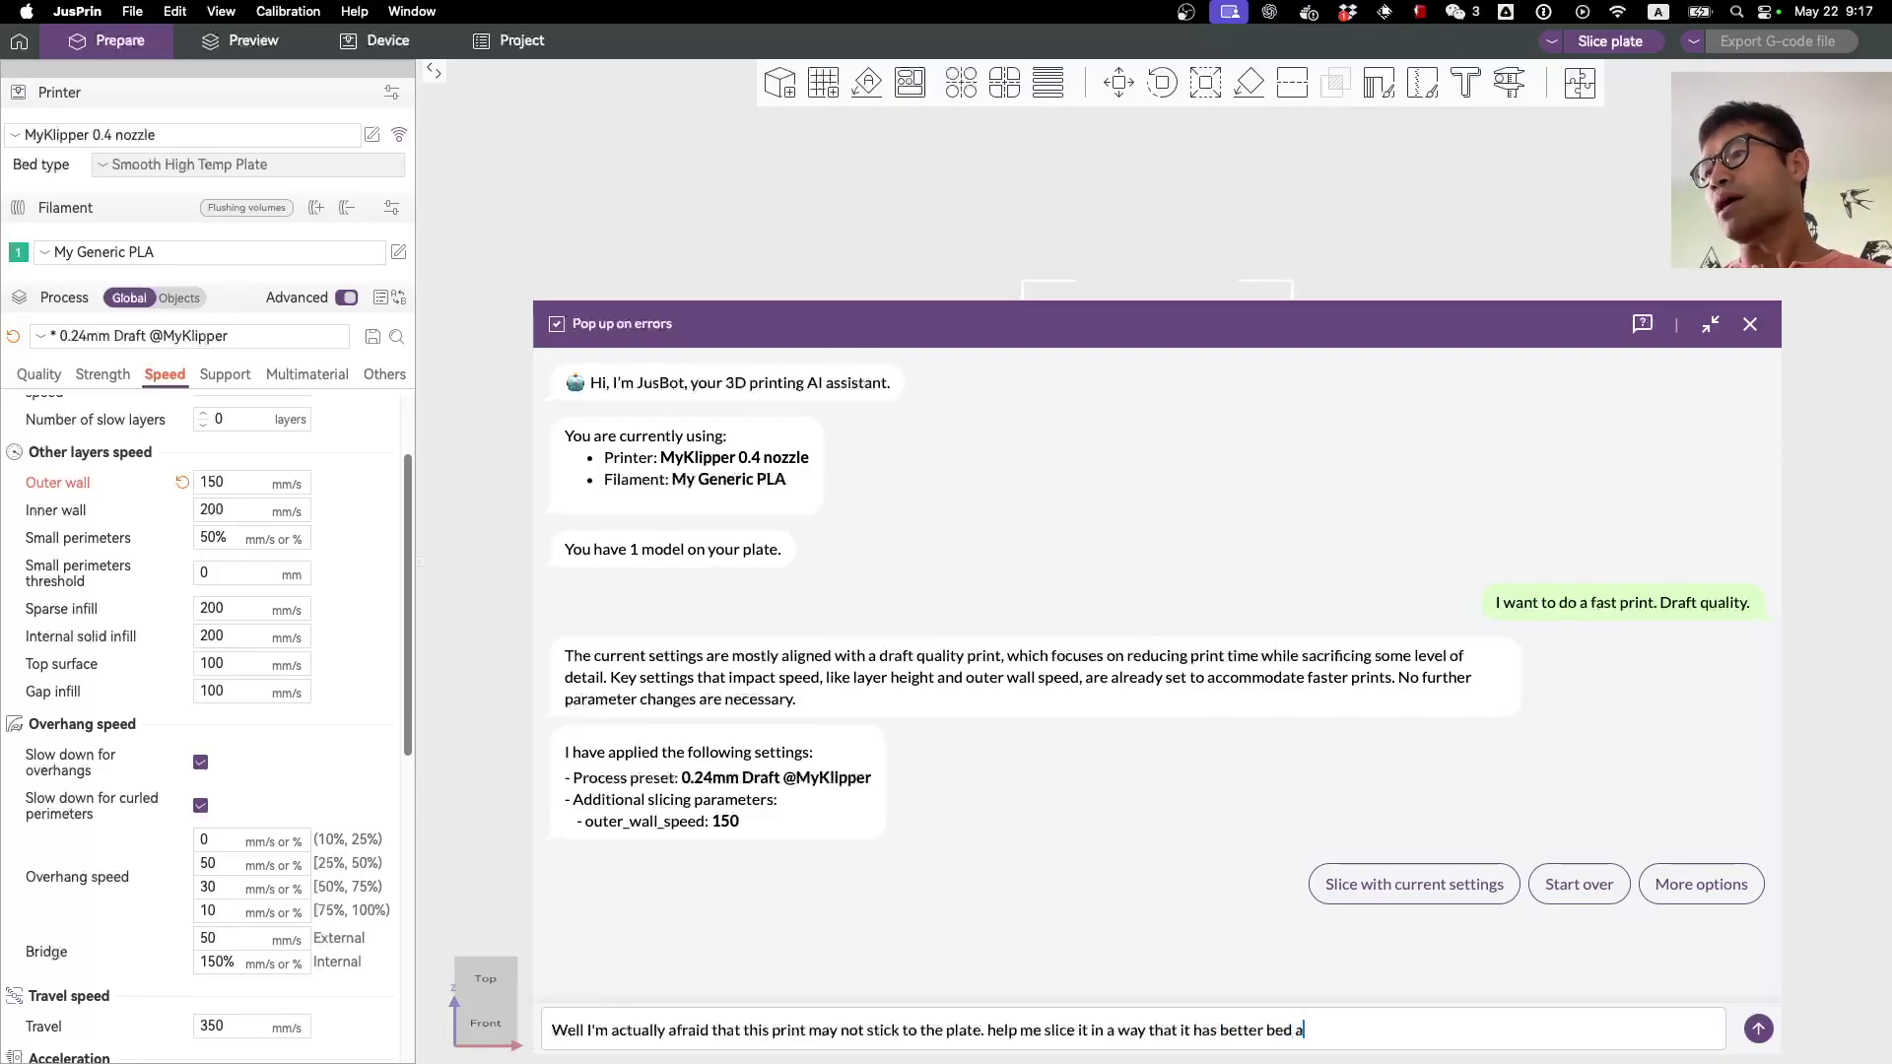
{"action": "key", "text": "BackSpace"}
{"action": "key", "text": "BackSpace"}
{"action": "type", "text": "dhesion"}
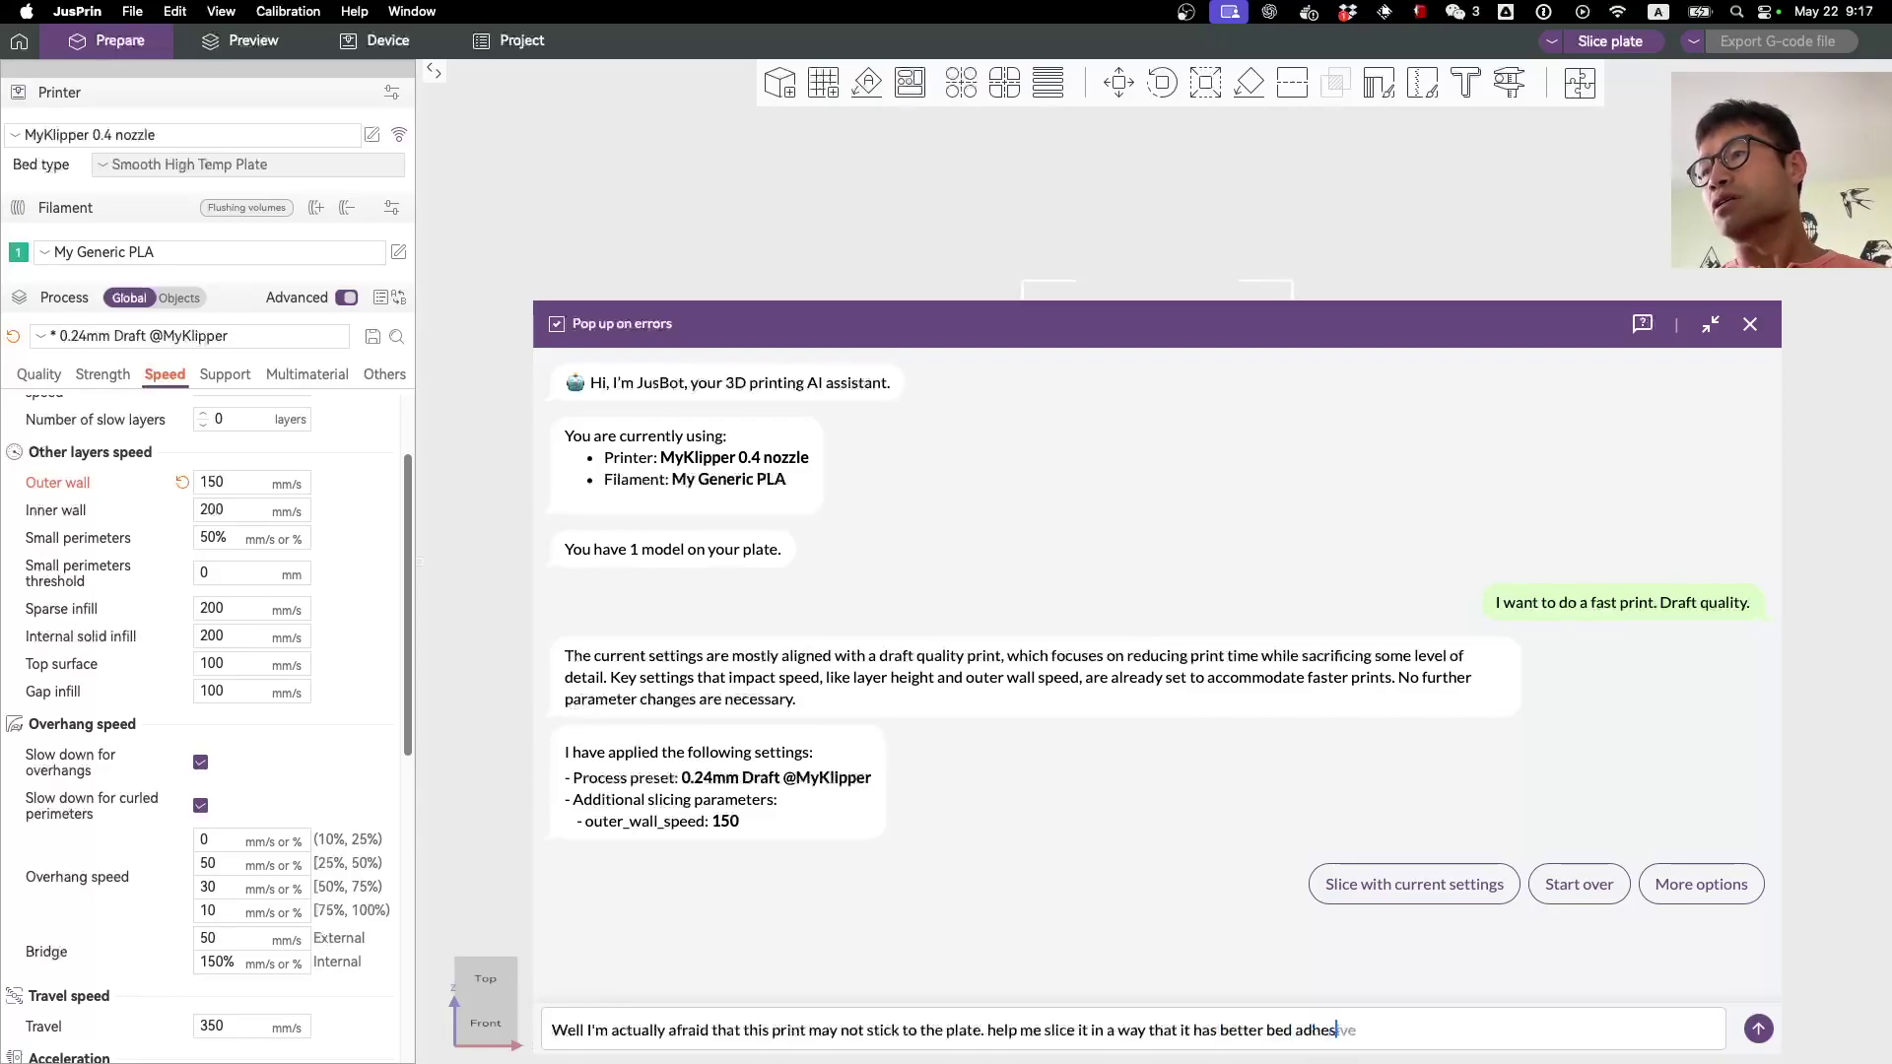
{"action": "key", "text": "Return"}
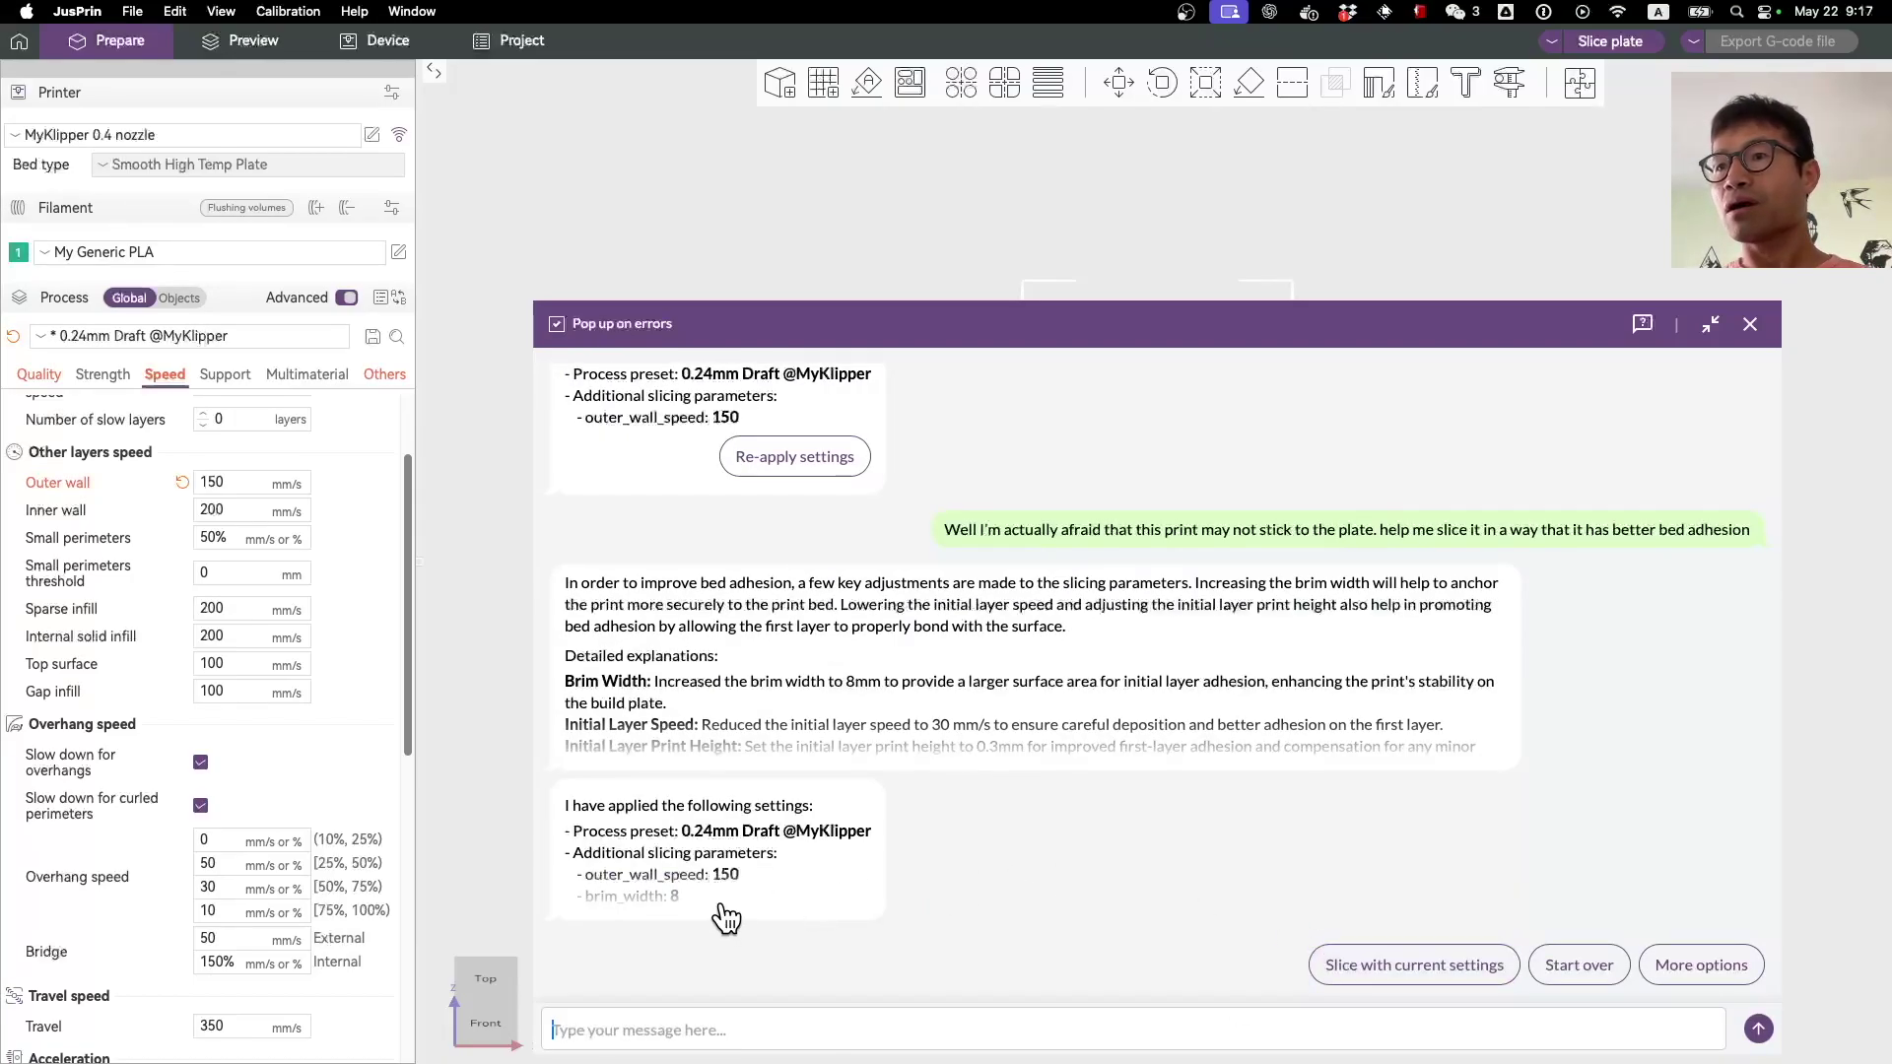
{"action": "left_click", "coordinate": [719, 922]}
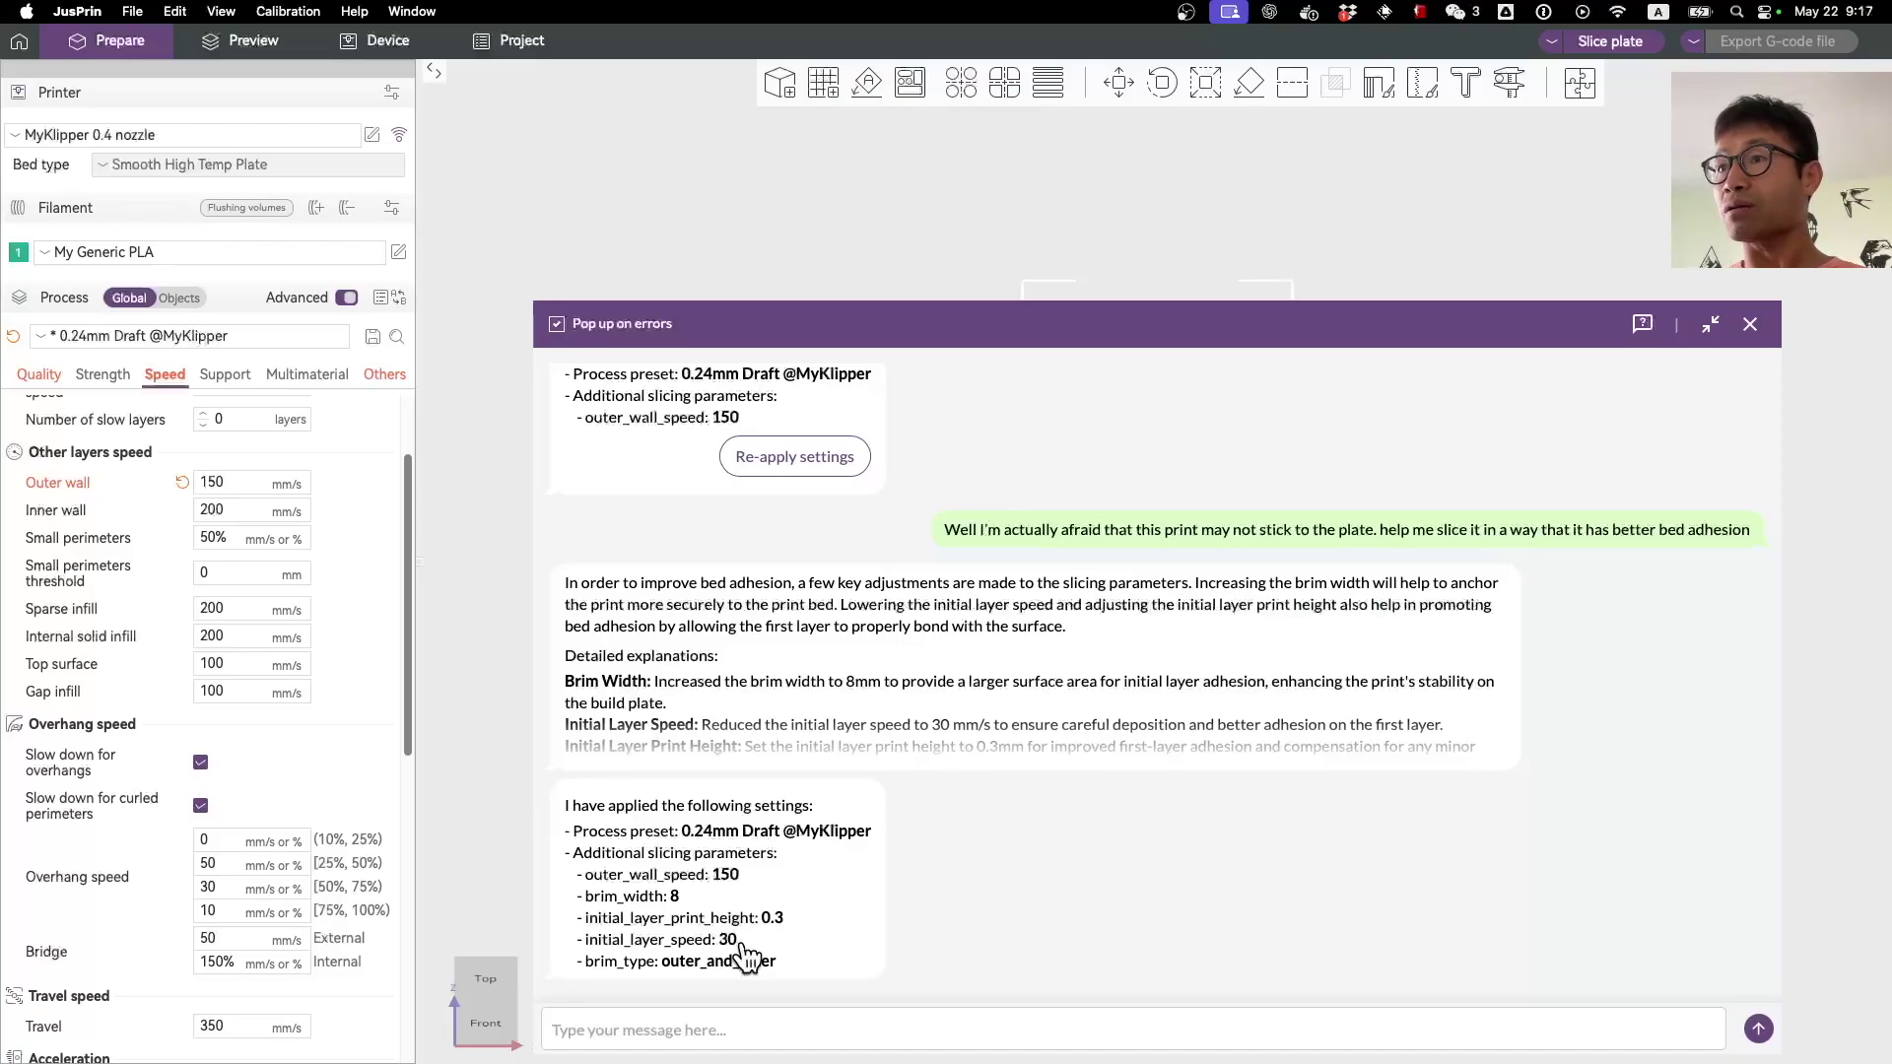
Step: Expand and review JusBot's explanation, confirming initial layer height 0.3 and an outer_and_inner brim
{"action": "left_click", "coordinate": [997, 751]}
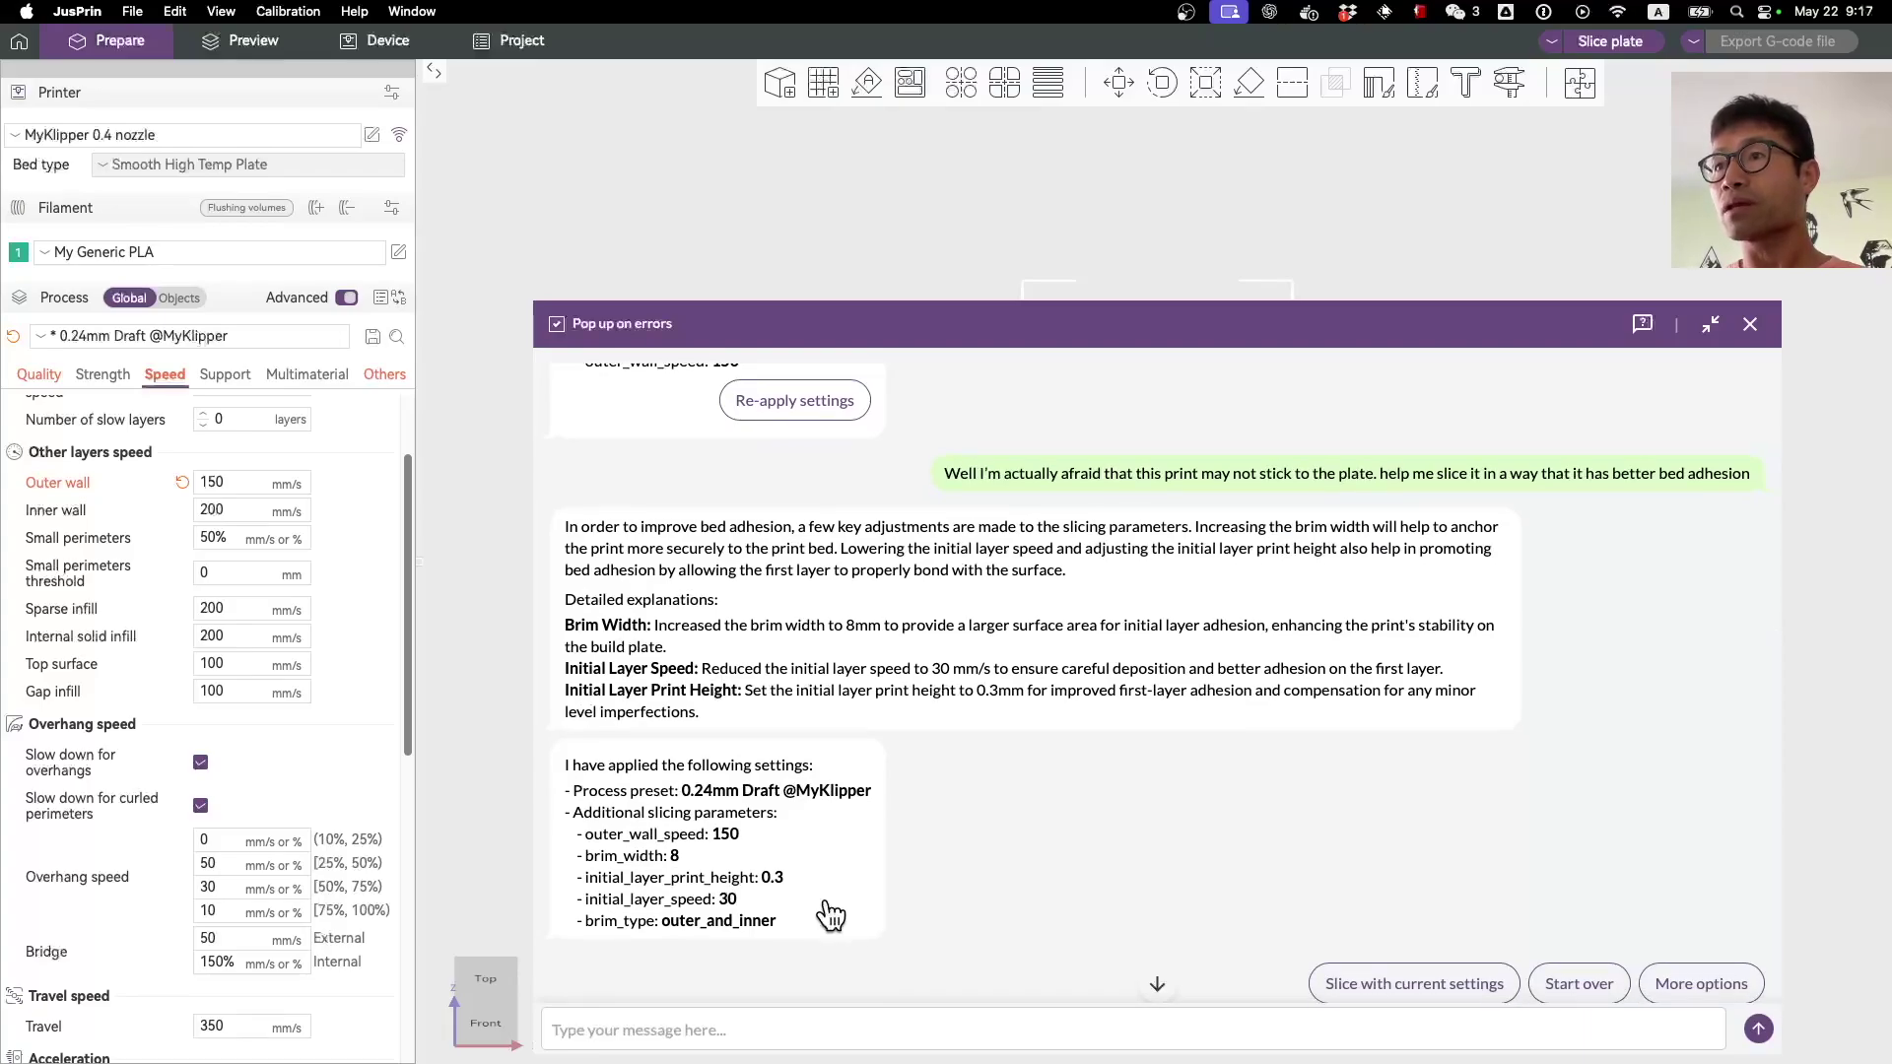
{"action": "scroll", "coordinate": [830, 915], "scroll_direction": "up", "scroll_amount": 1}
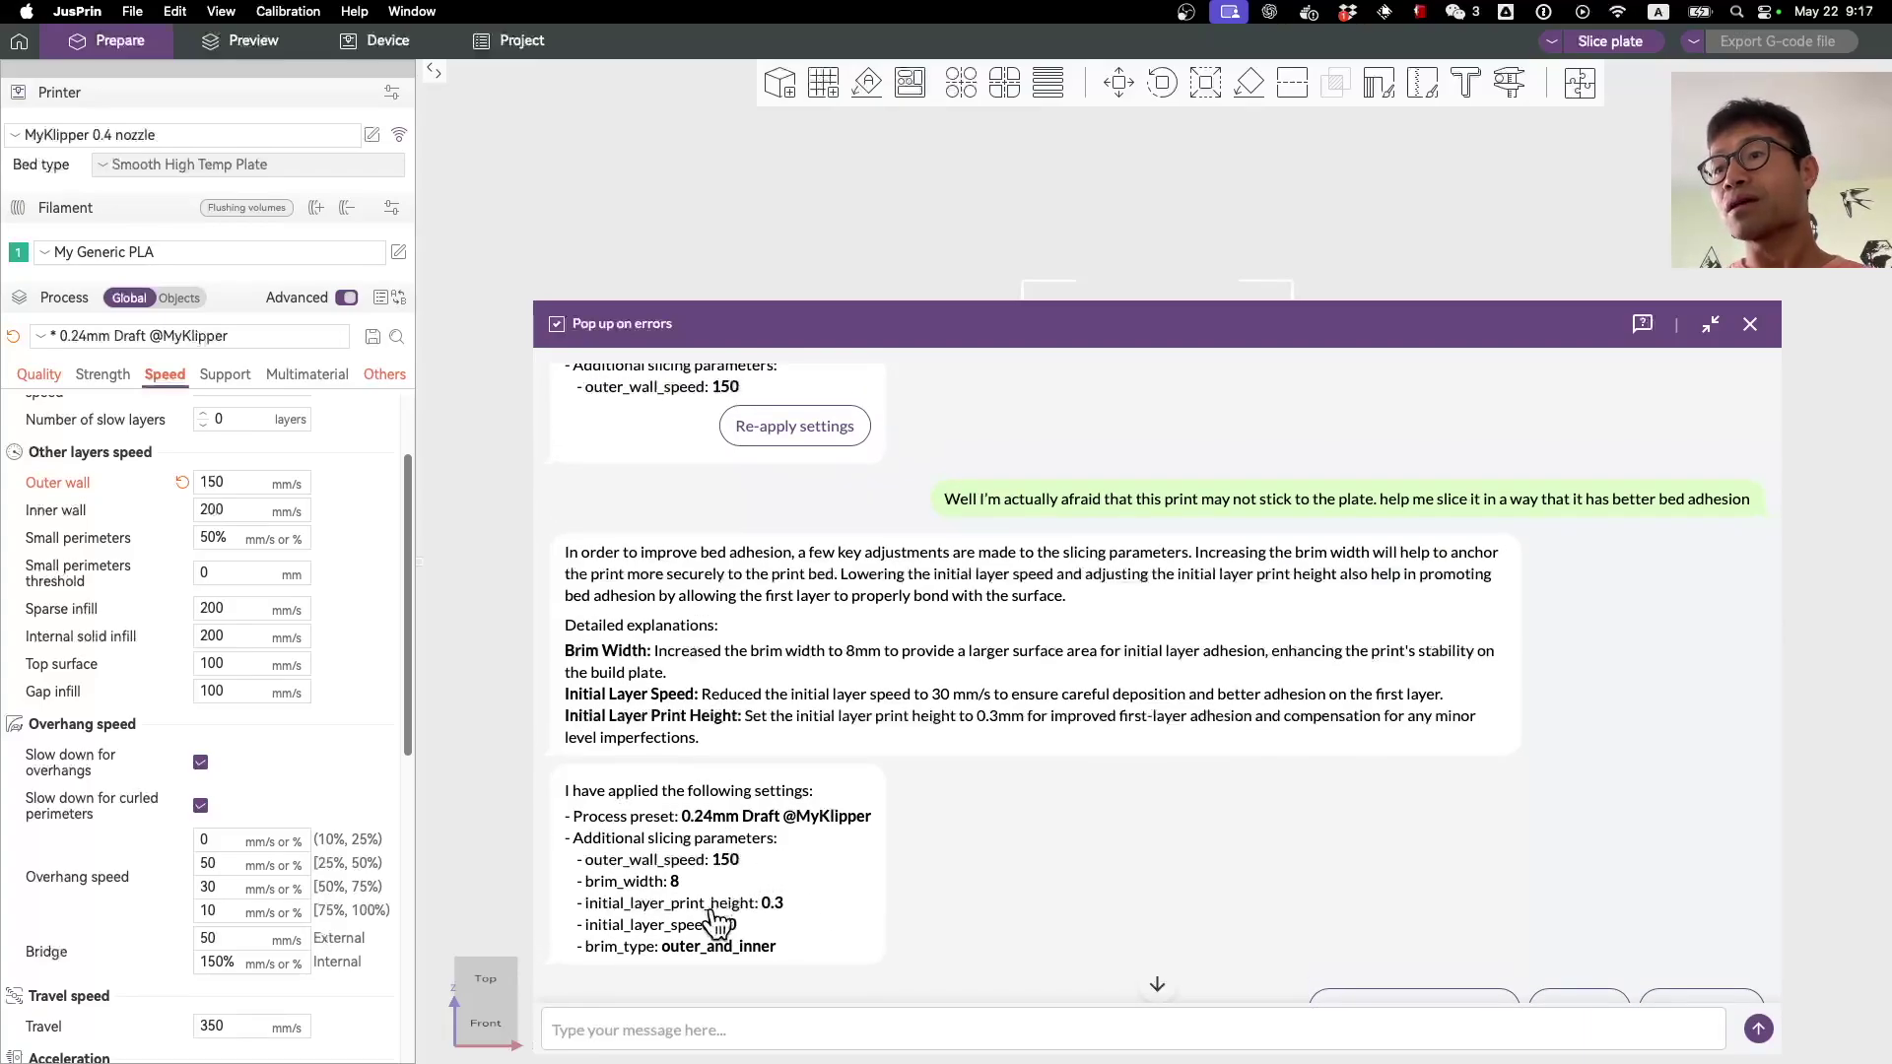
{"action": "scroll", "coordinate": [717, 923], "scroll_direction": "down", "scroll_amount": 2}
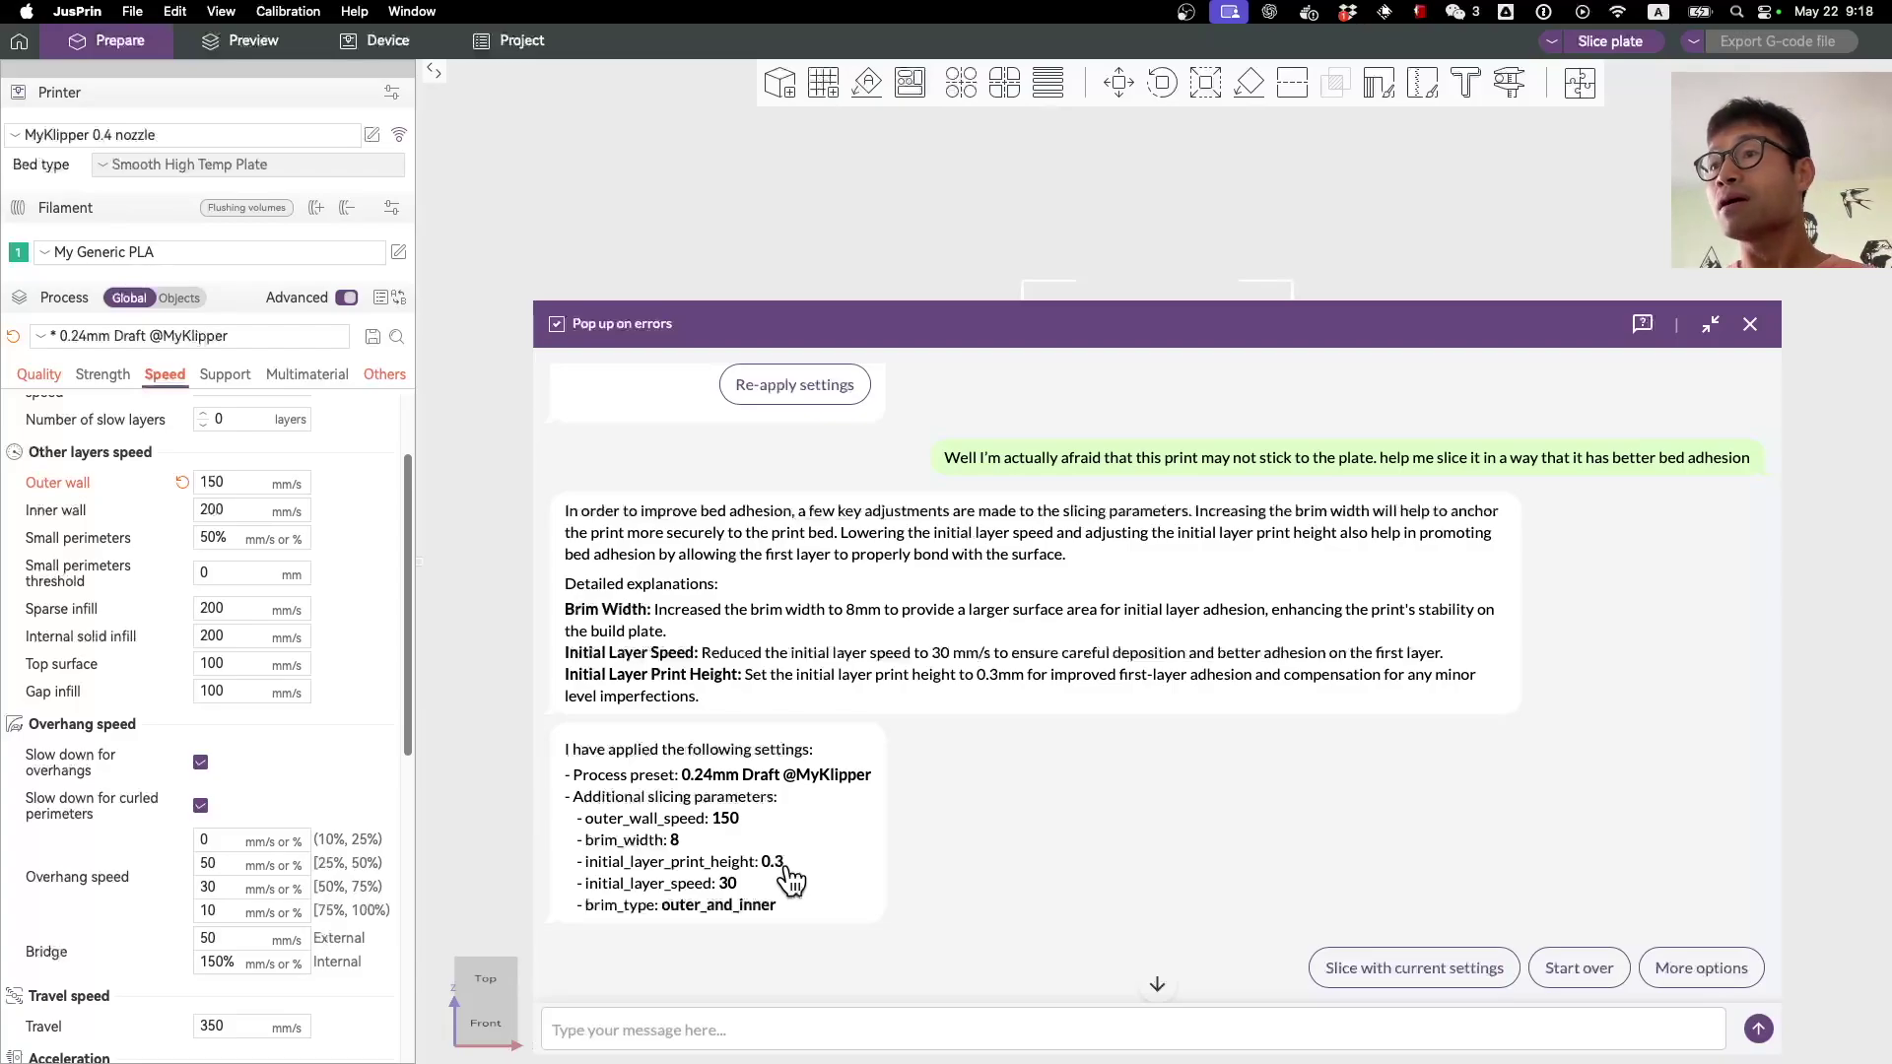
{"action": "scroll", "coordinate": [791, 877], "scroll_direction": "down", "scroll_amount": 1}
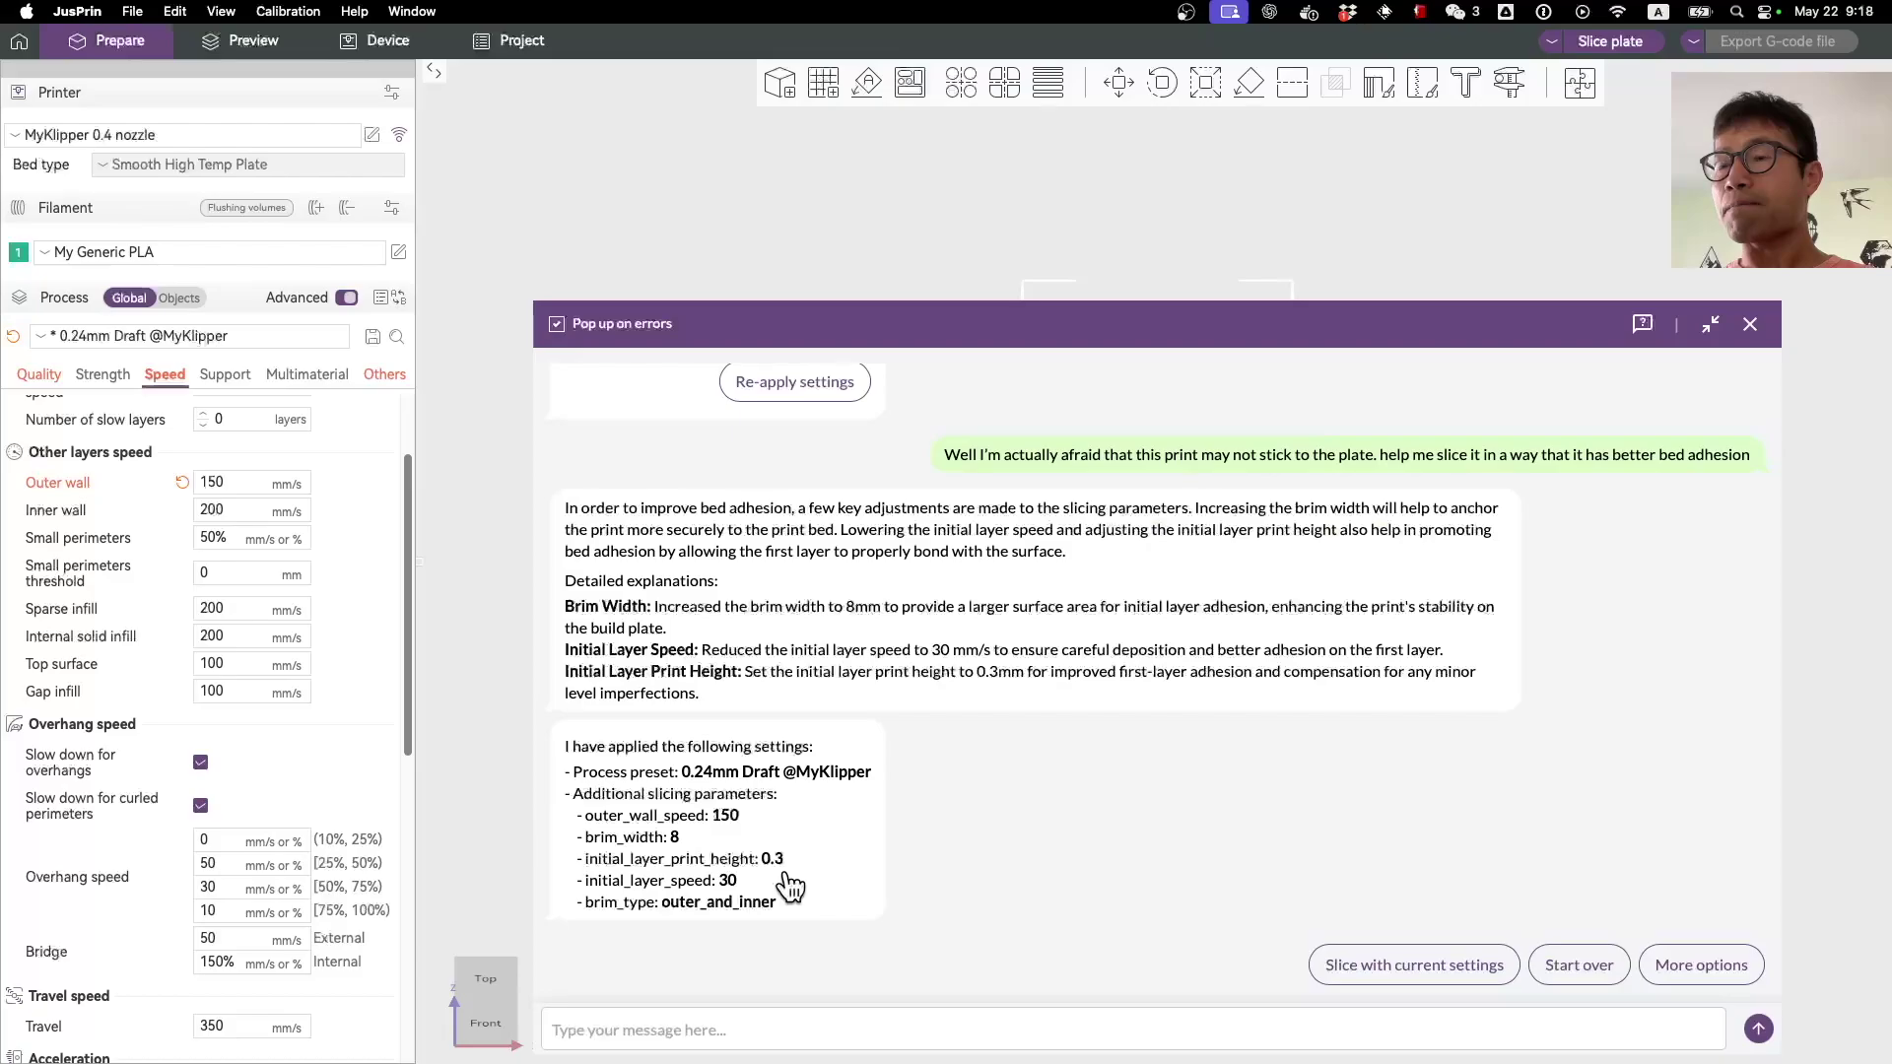
{"action": "left_click", "coordinate": [769, 1030]}
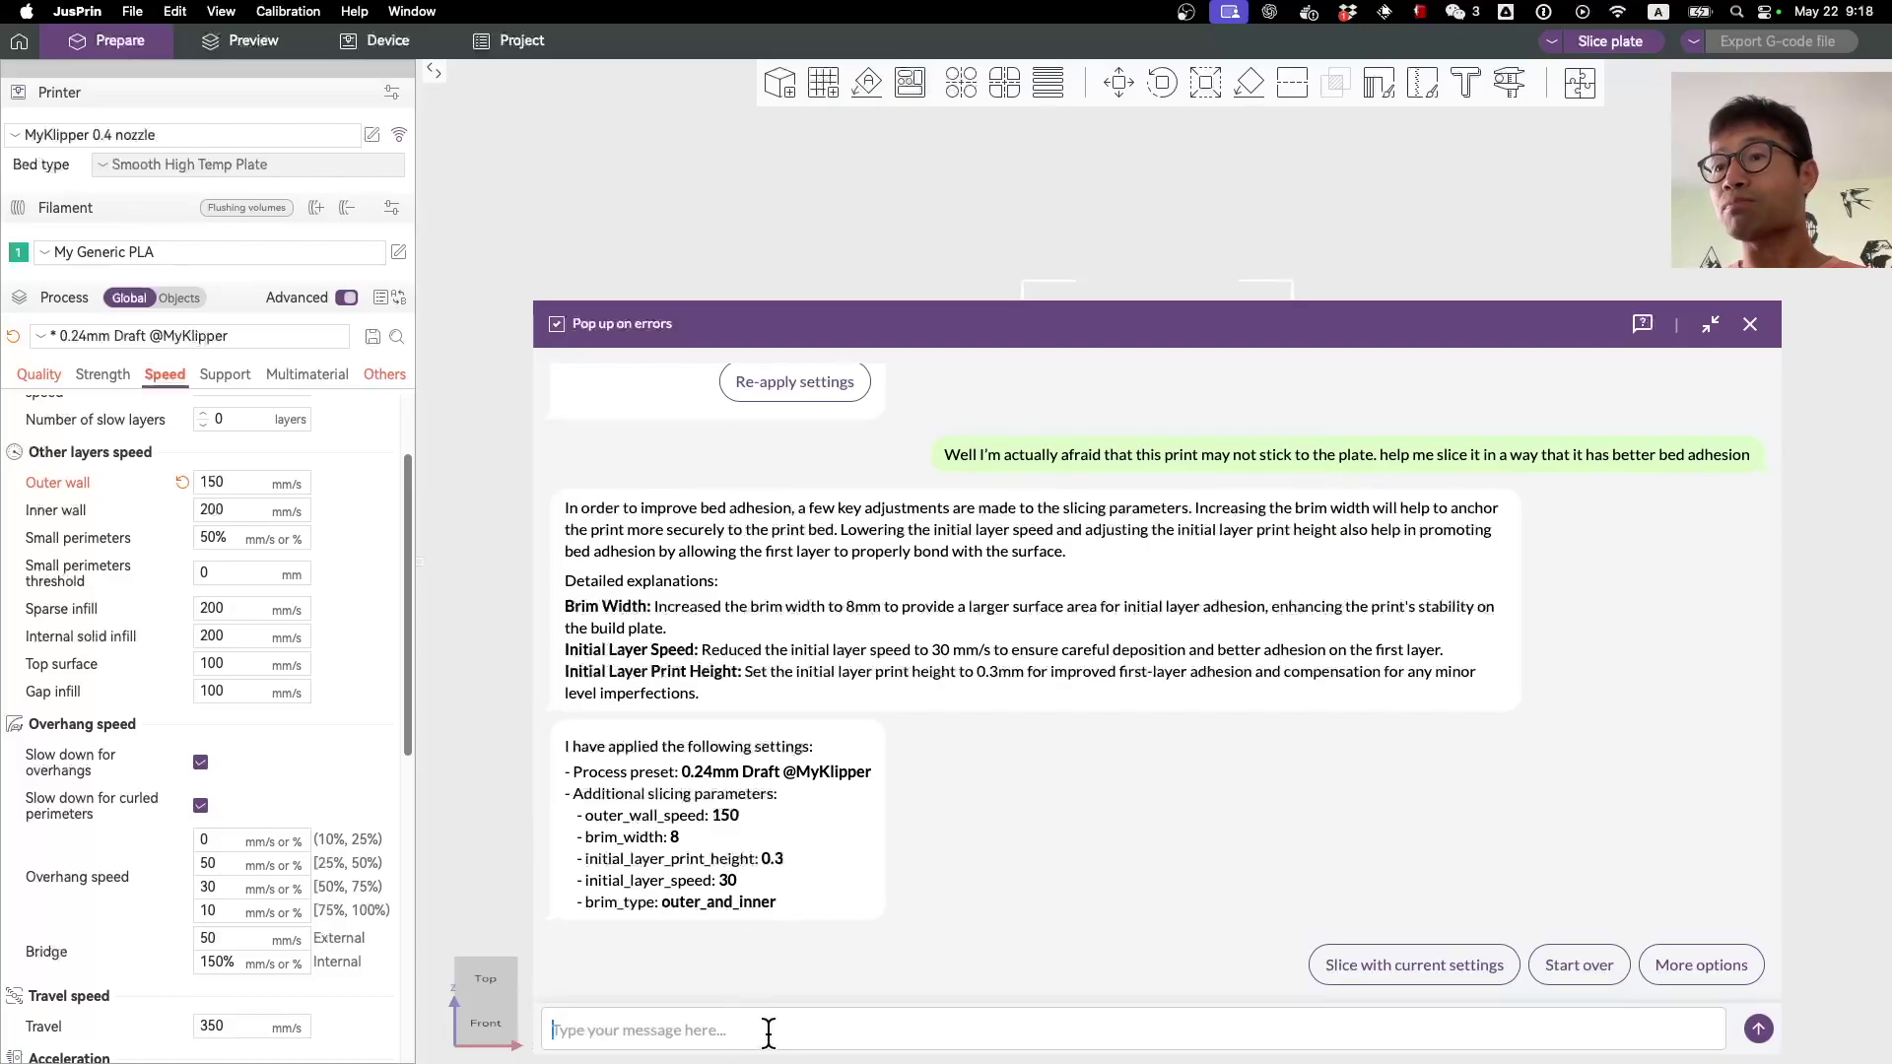